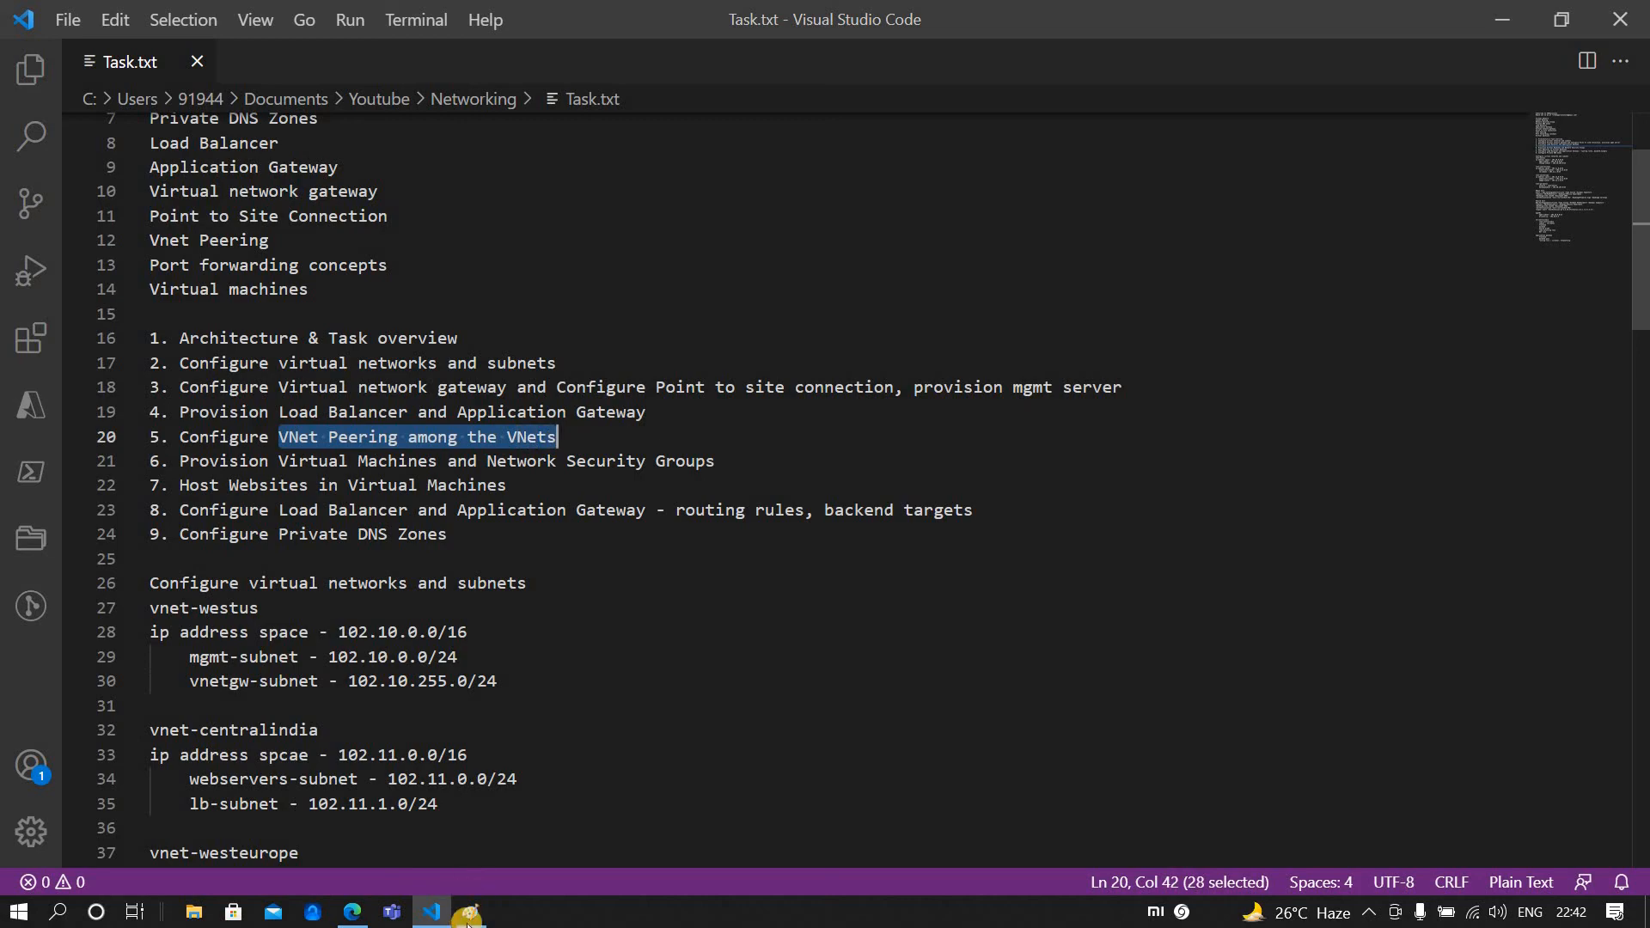
Switch to the Azure portal and open the peerings of the vnet-westus virtual network.
left_click(468, 913)
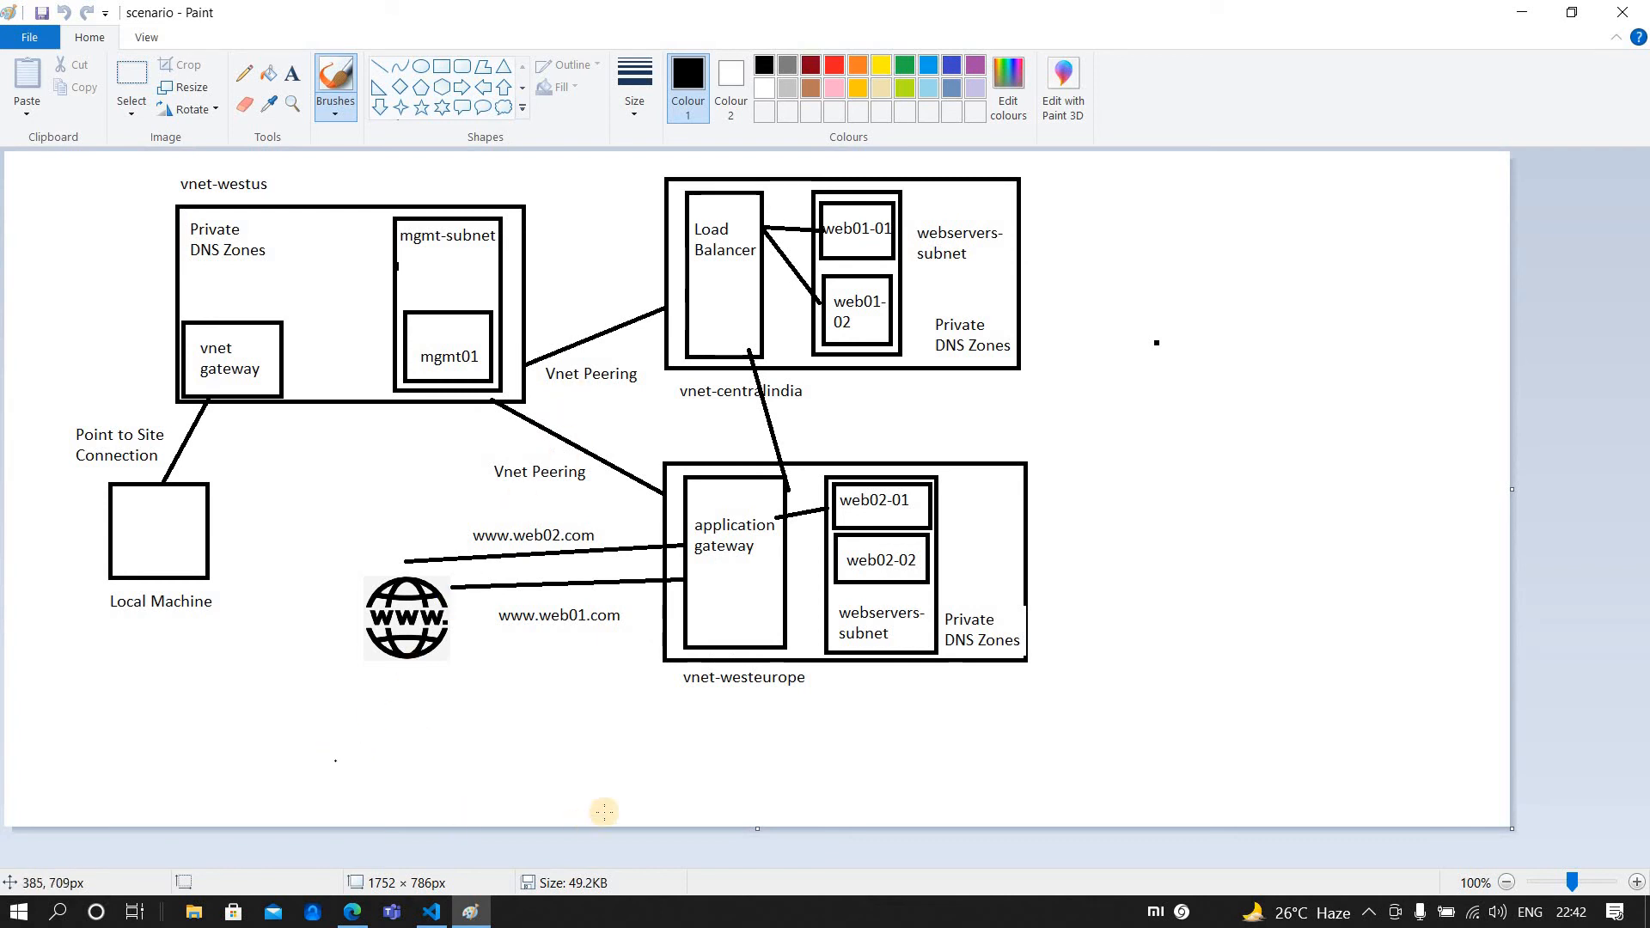
left_click(351, 913)
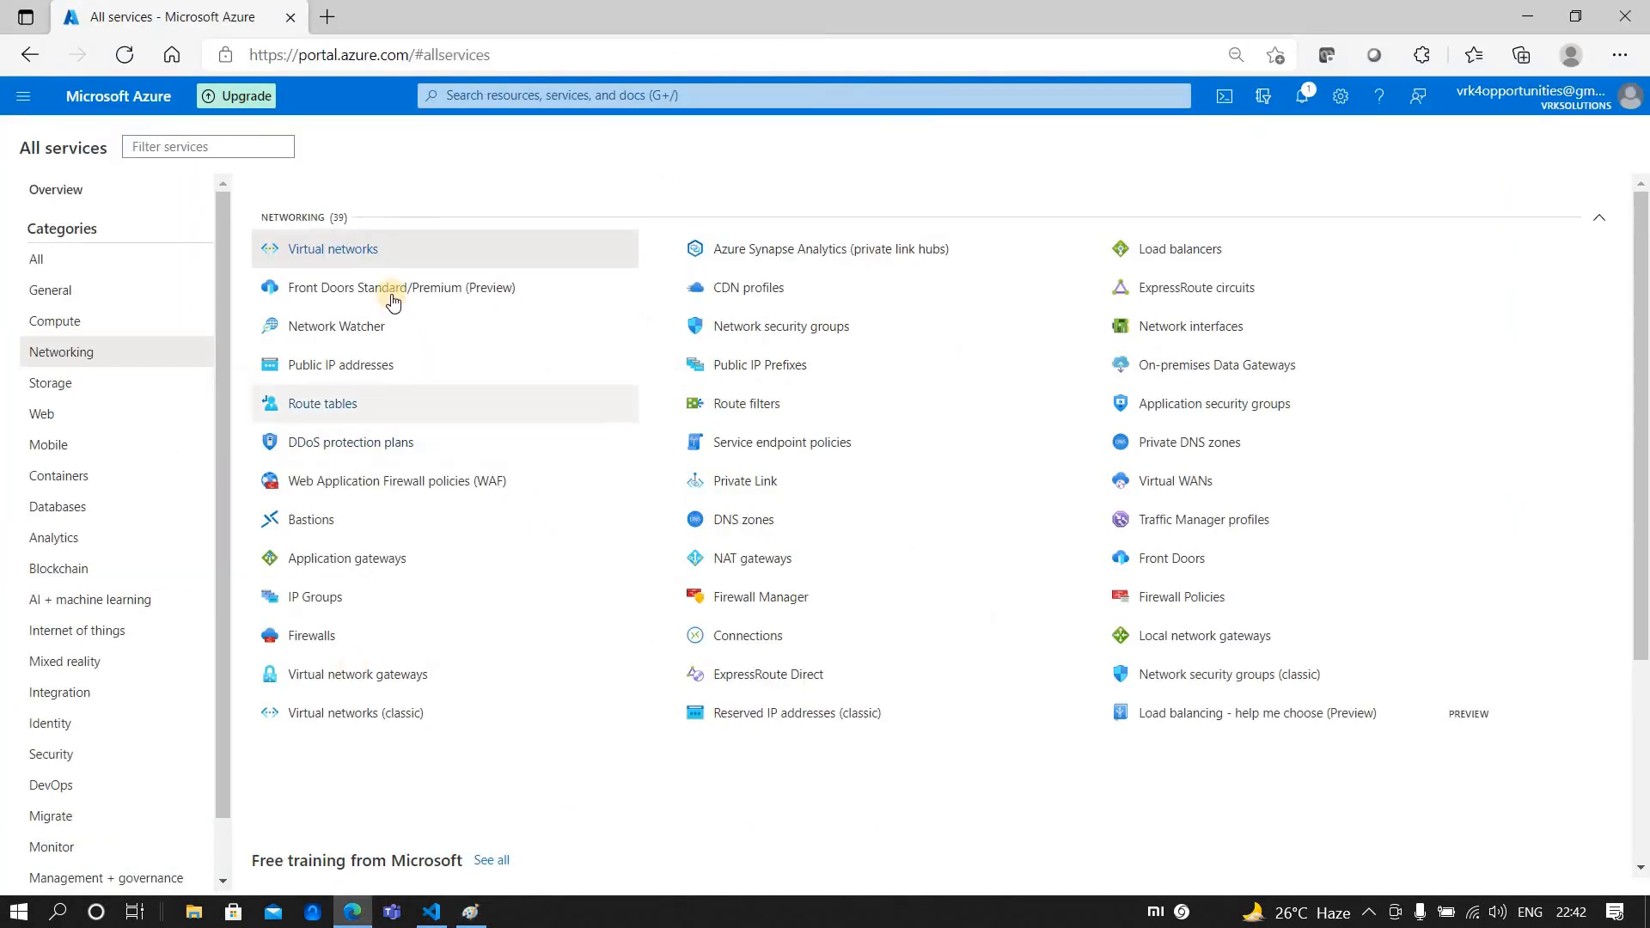
left_click(372, 253)
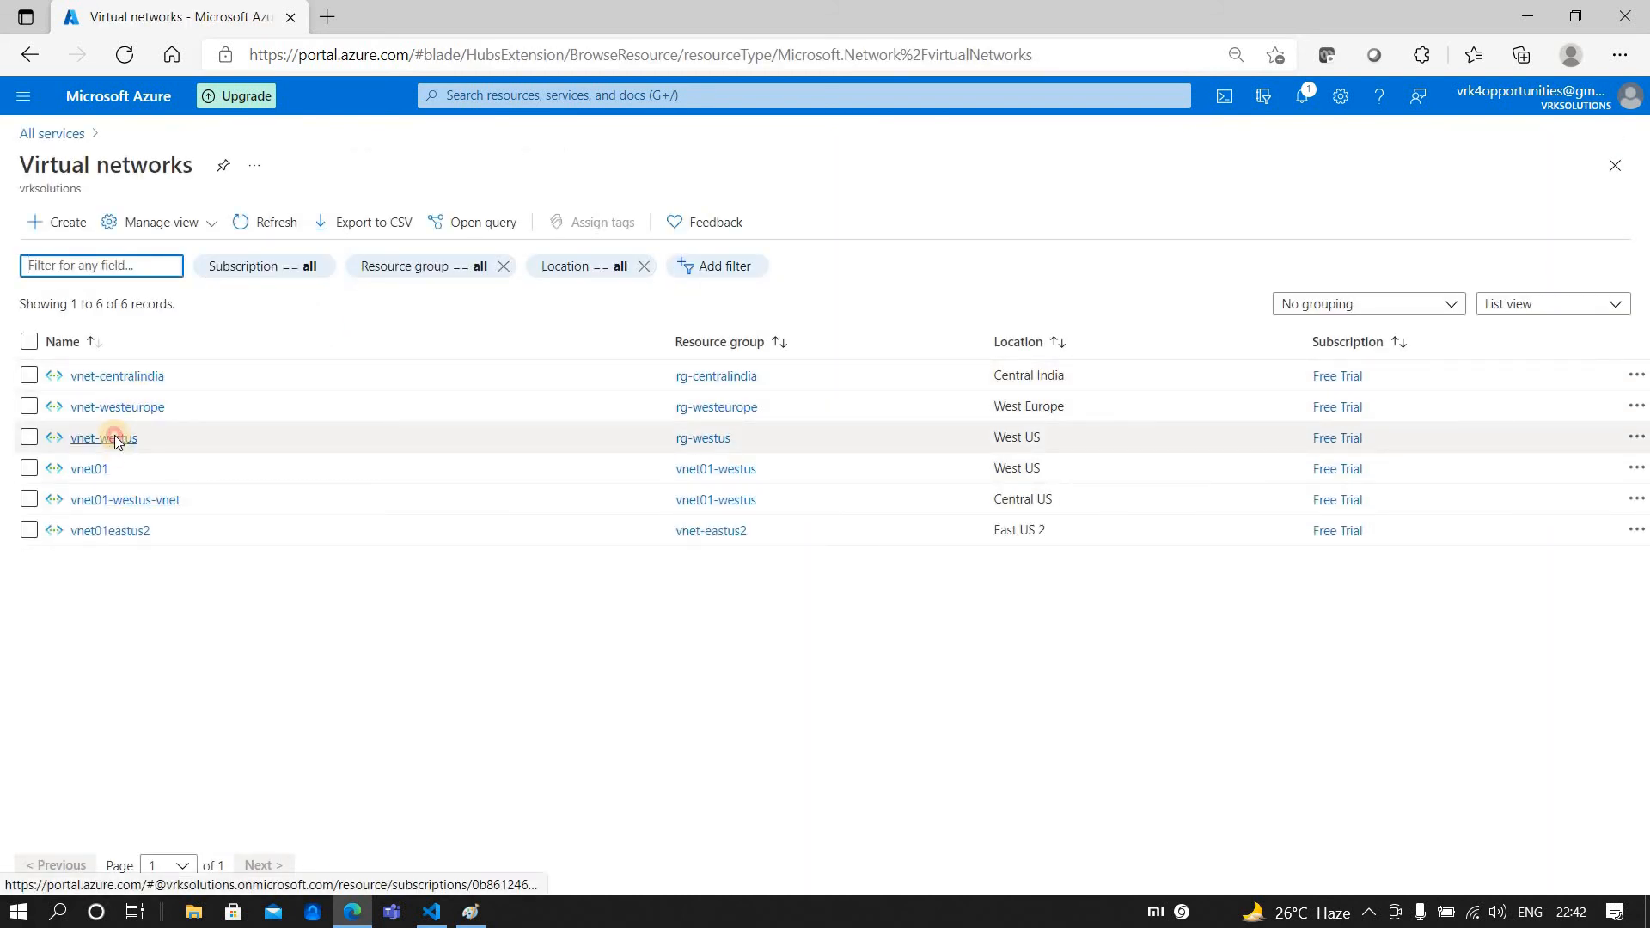
left_click(116, 438)
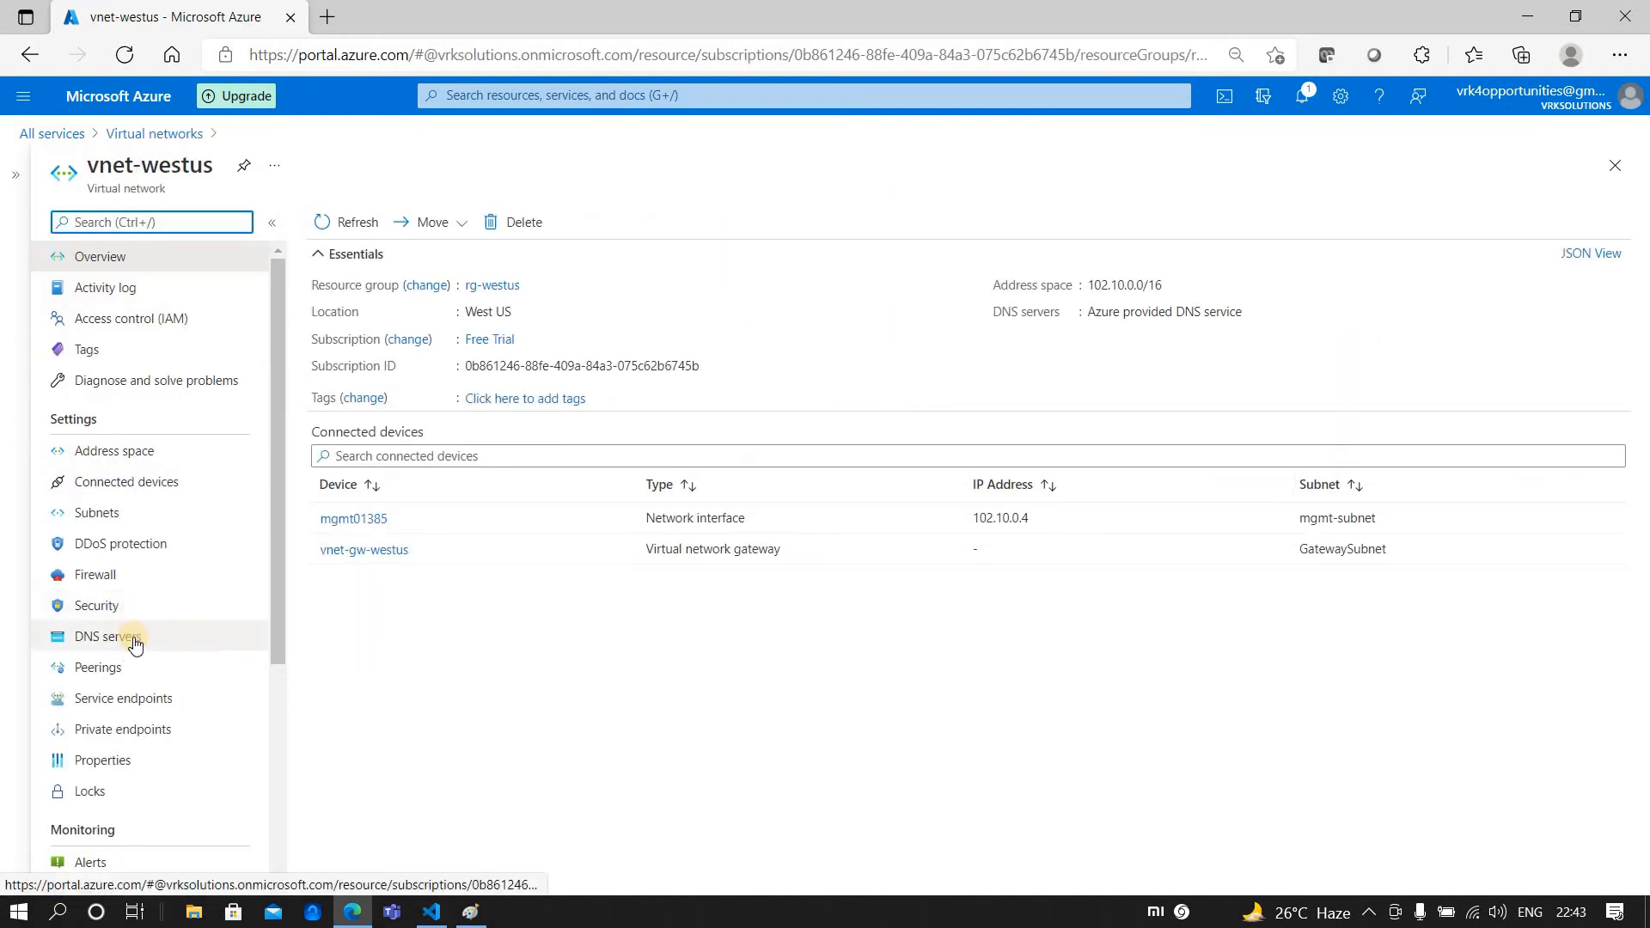
left_click(118, 676)
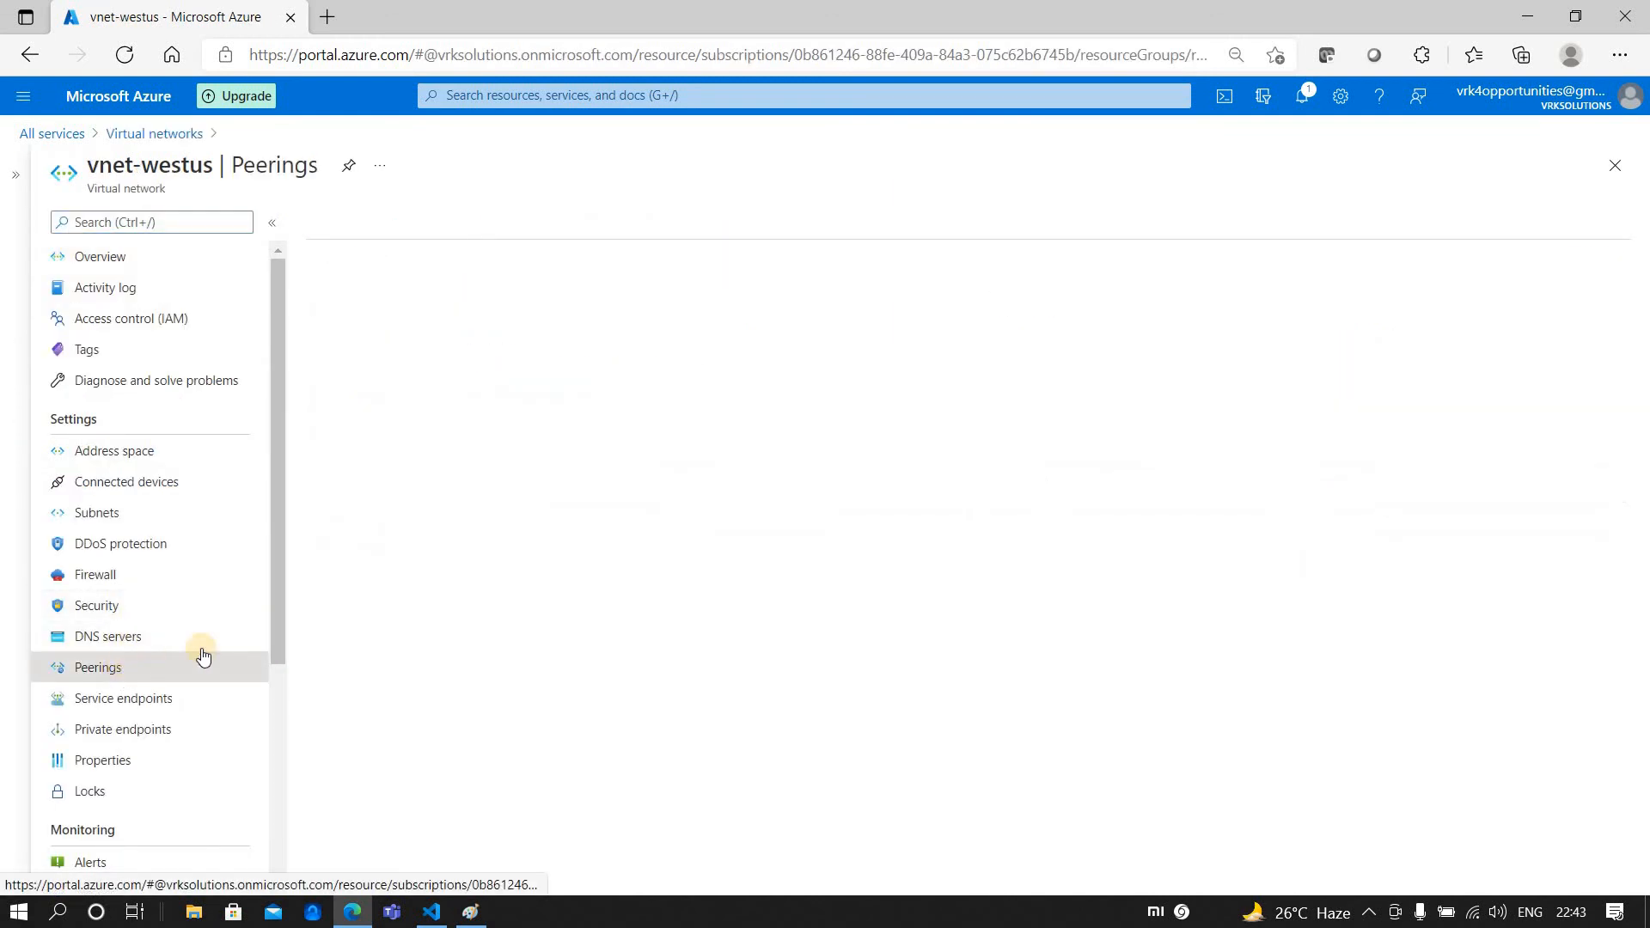
Check the planned VNet peerings in the Paint diagram and start adding a peering to vnet-westus in the Azure portal.
left_click(469, 909)
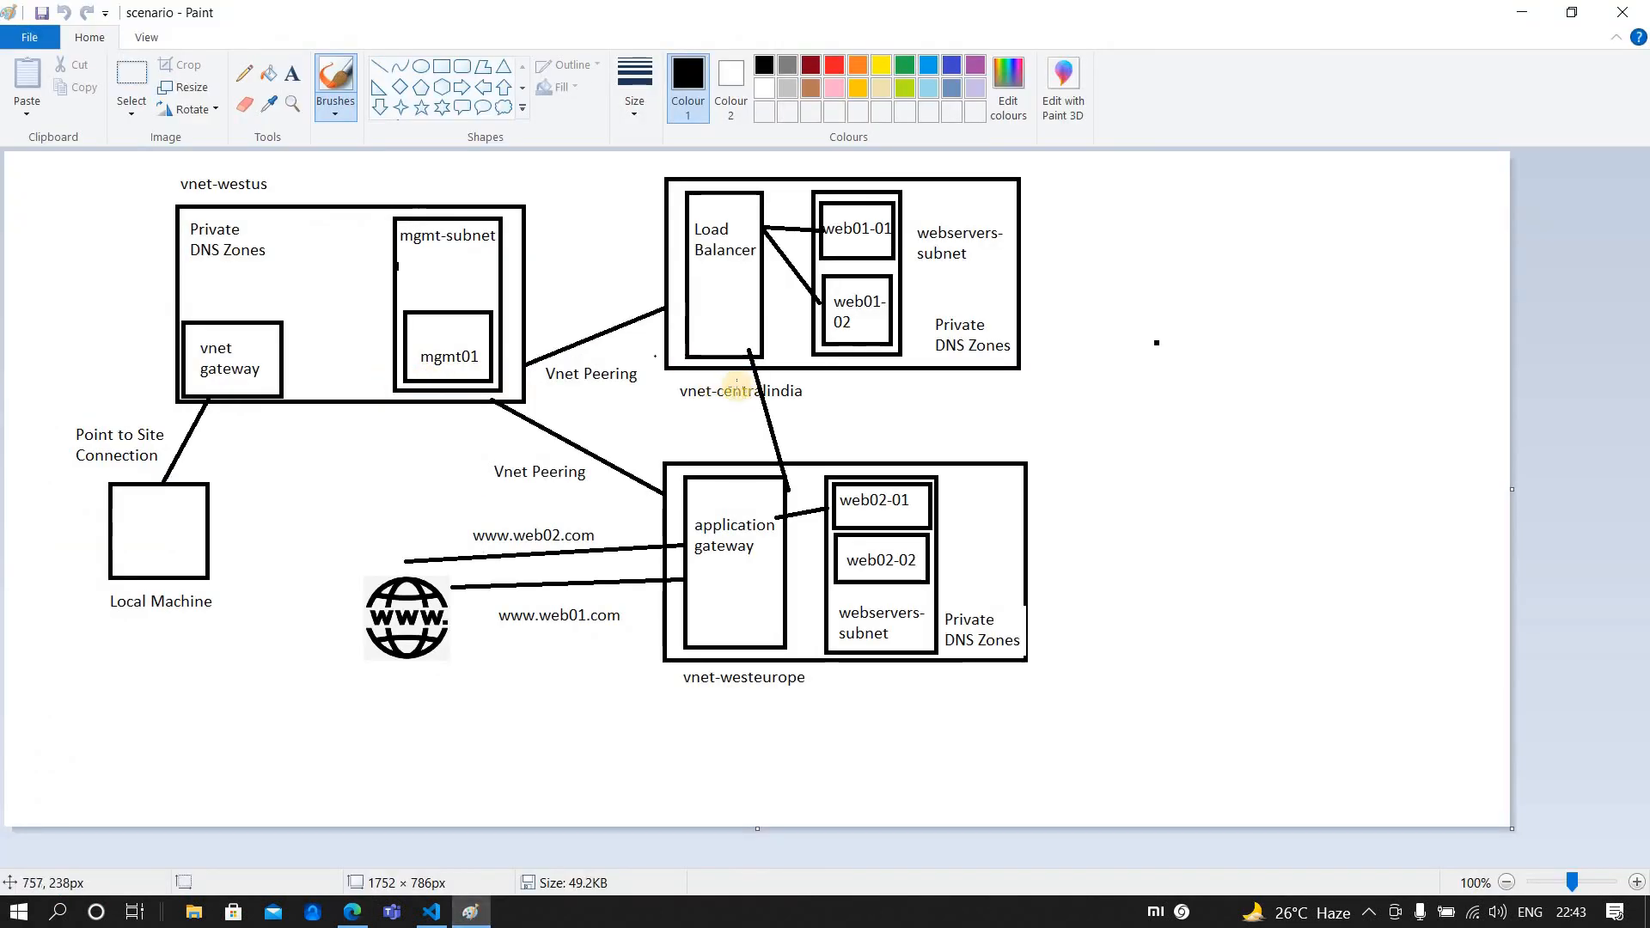
left_click(556, 391)
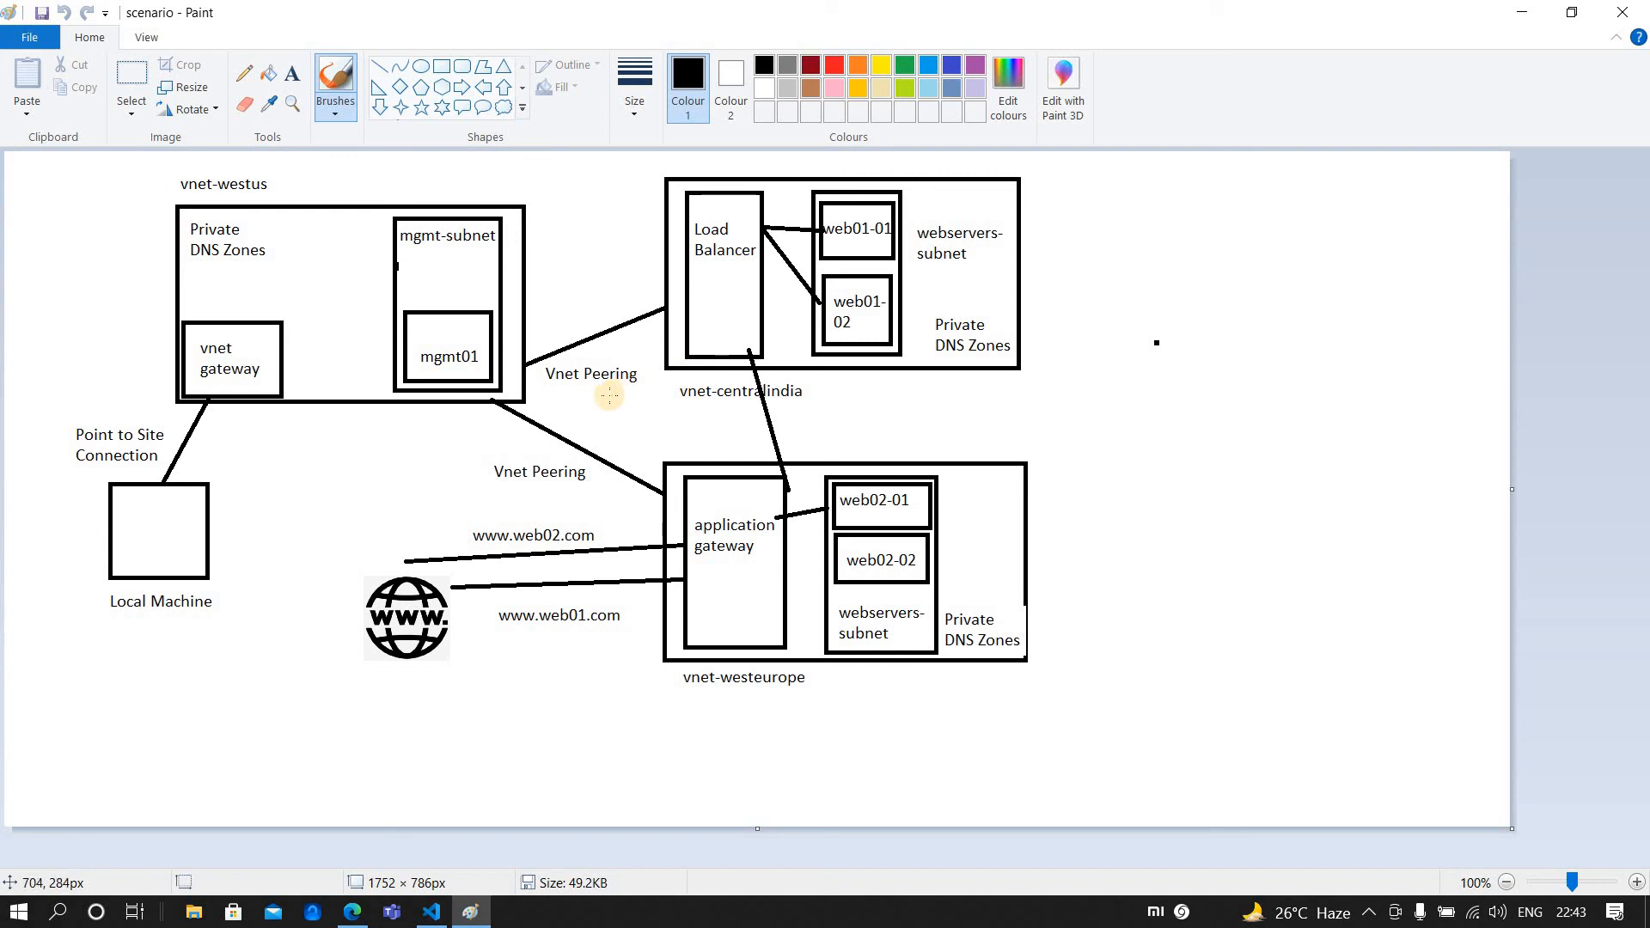
left_click(352, 911)
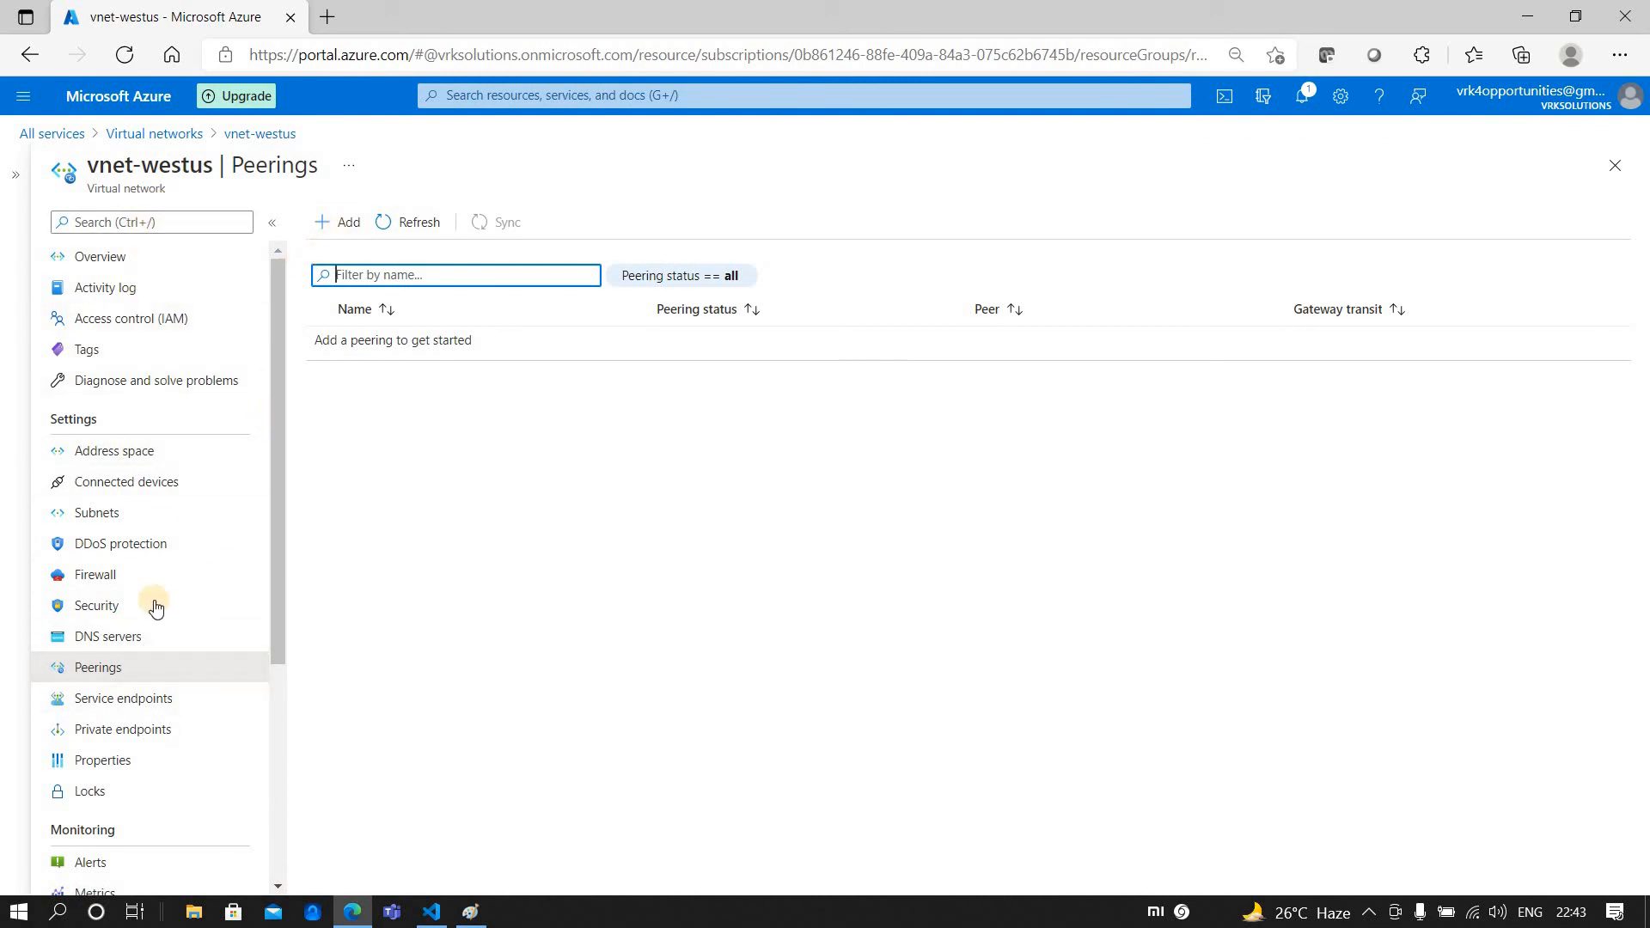
left_click(337, 226)
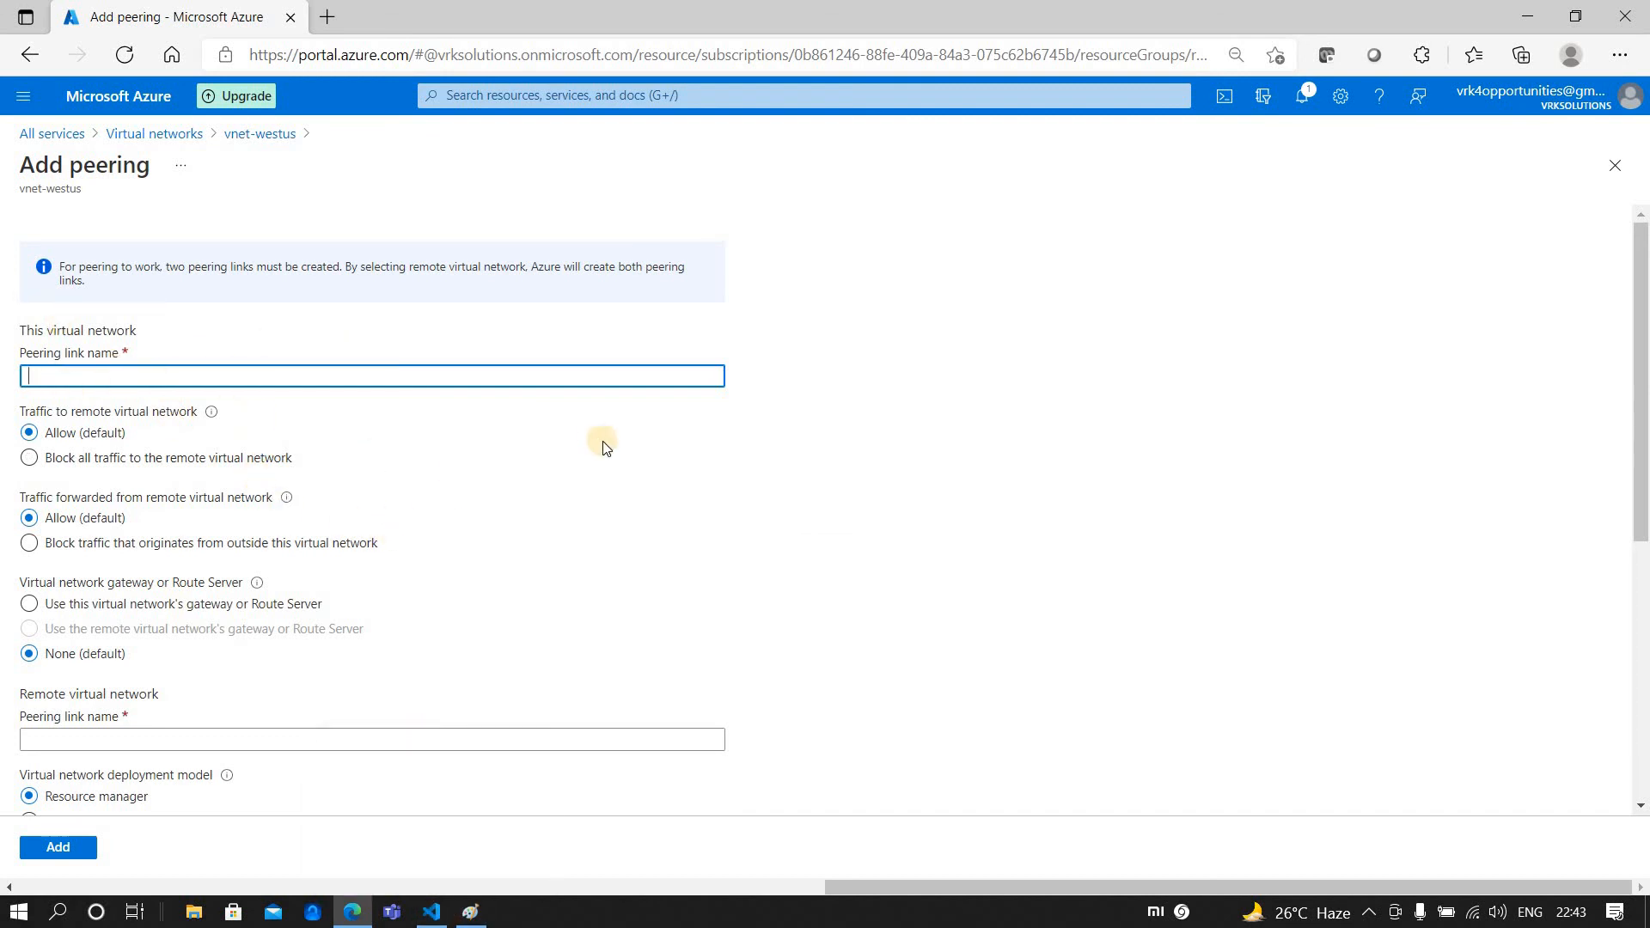
In the Paint diagram, draw an arrowhead at the vnet-centralindia end of the peering line from vnet-westus, using the Line tool.
left_click(471, 913)
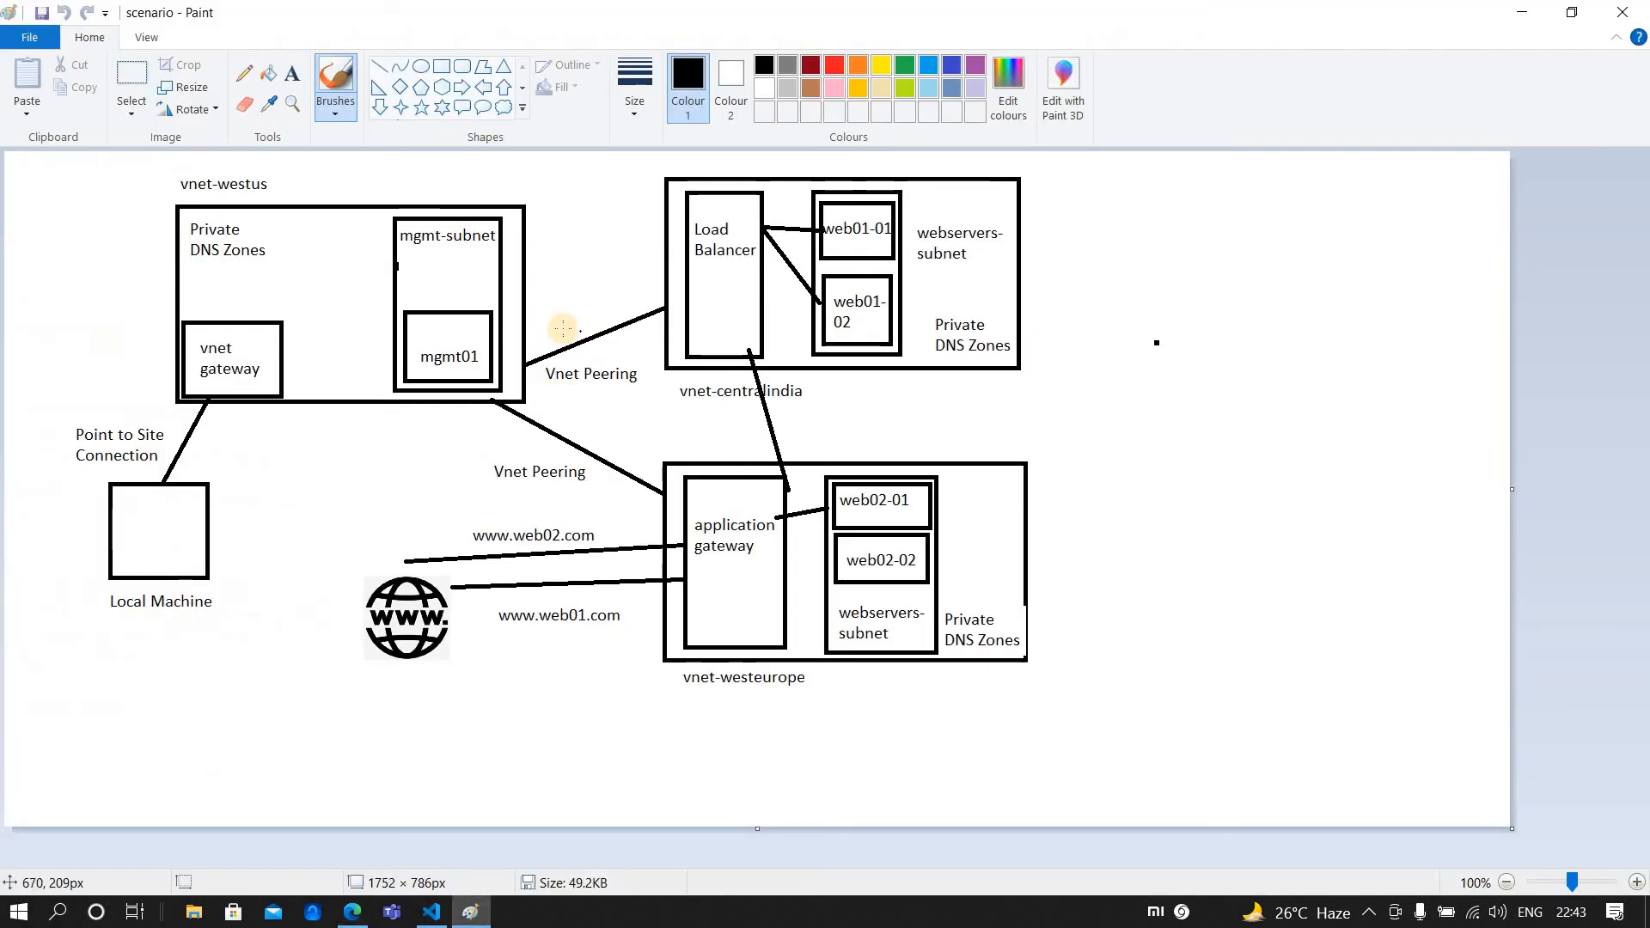
left_click(378, 67)
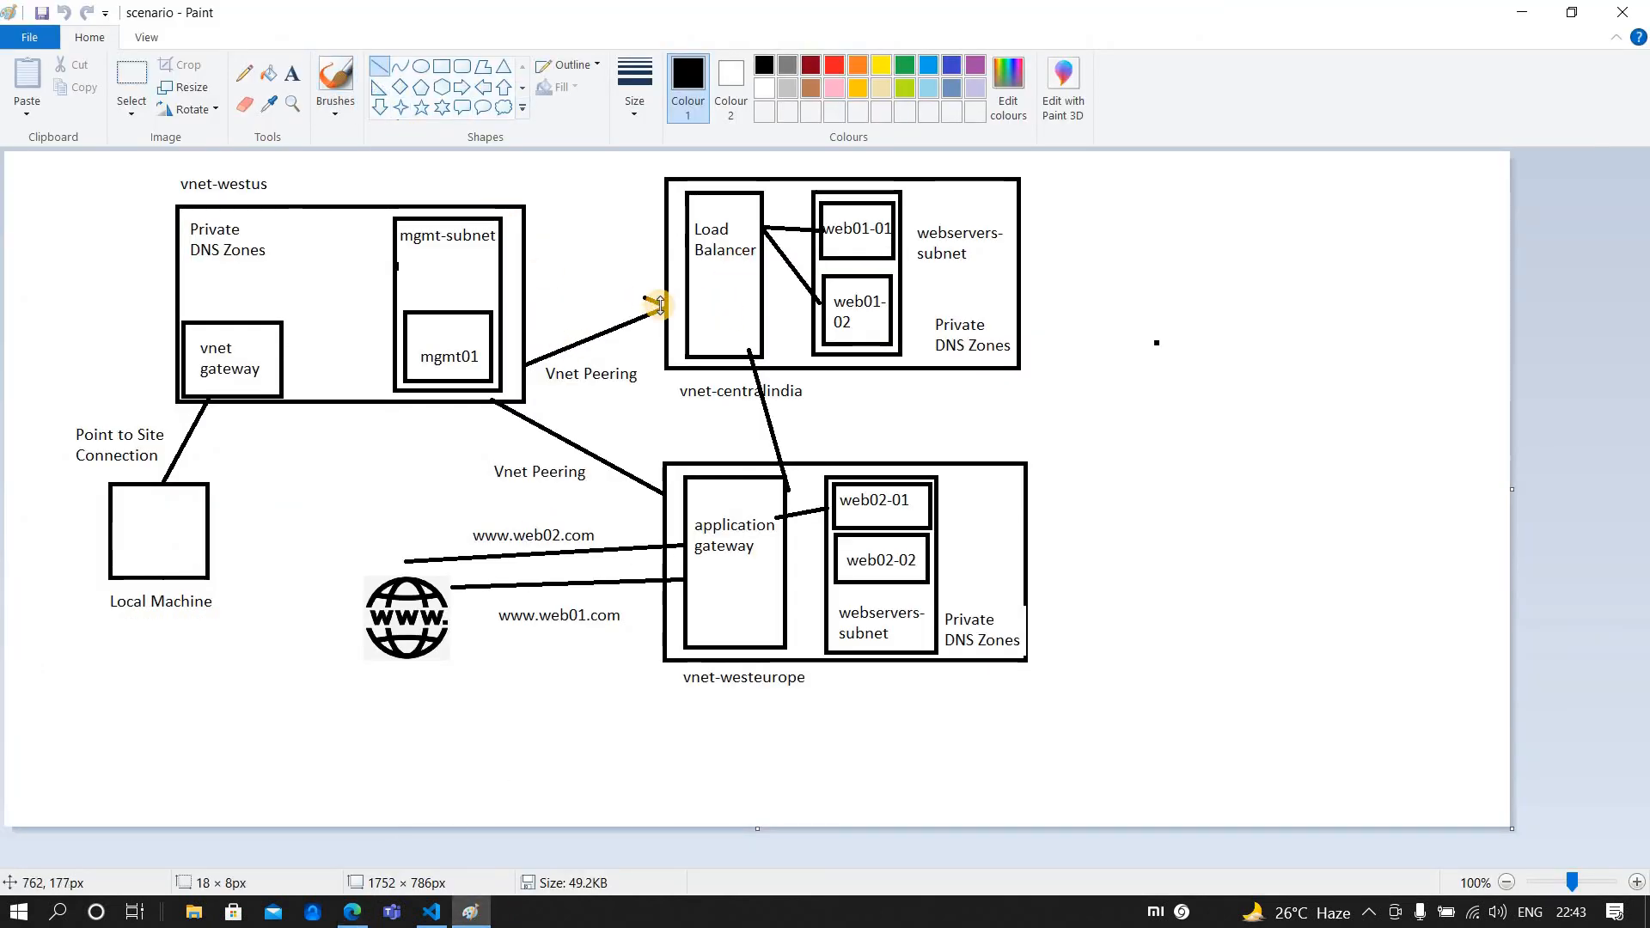
left_click_drag(661, 307, 654, 329)
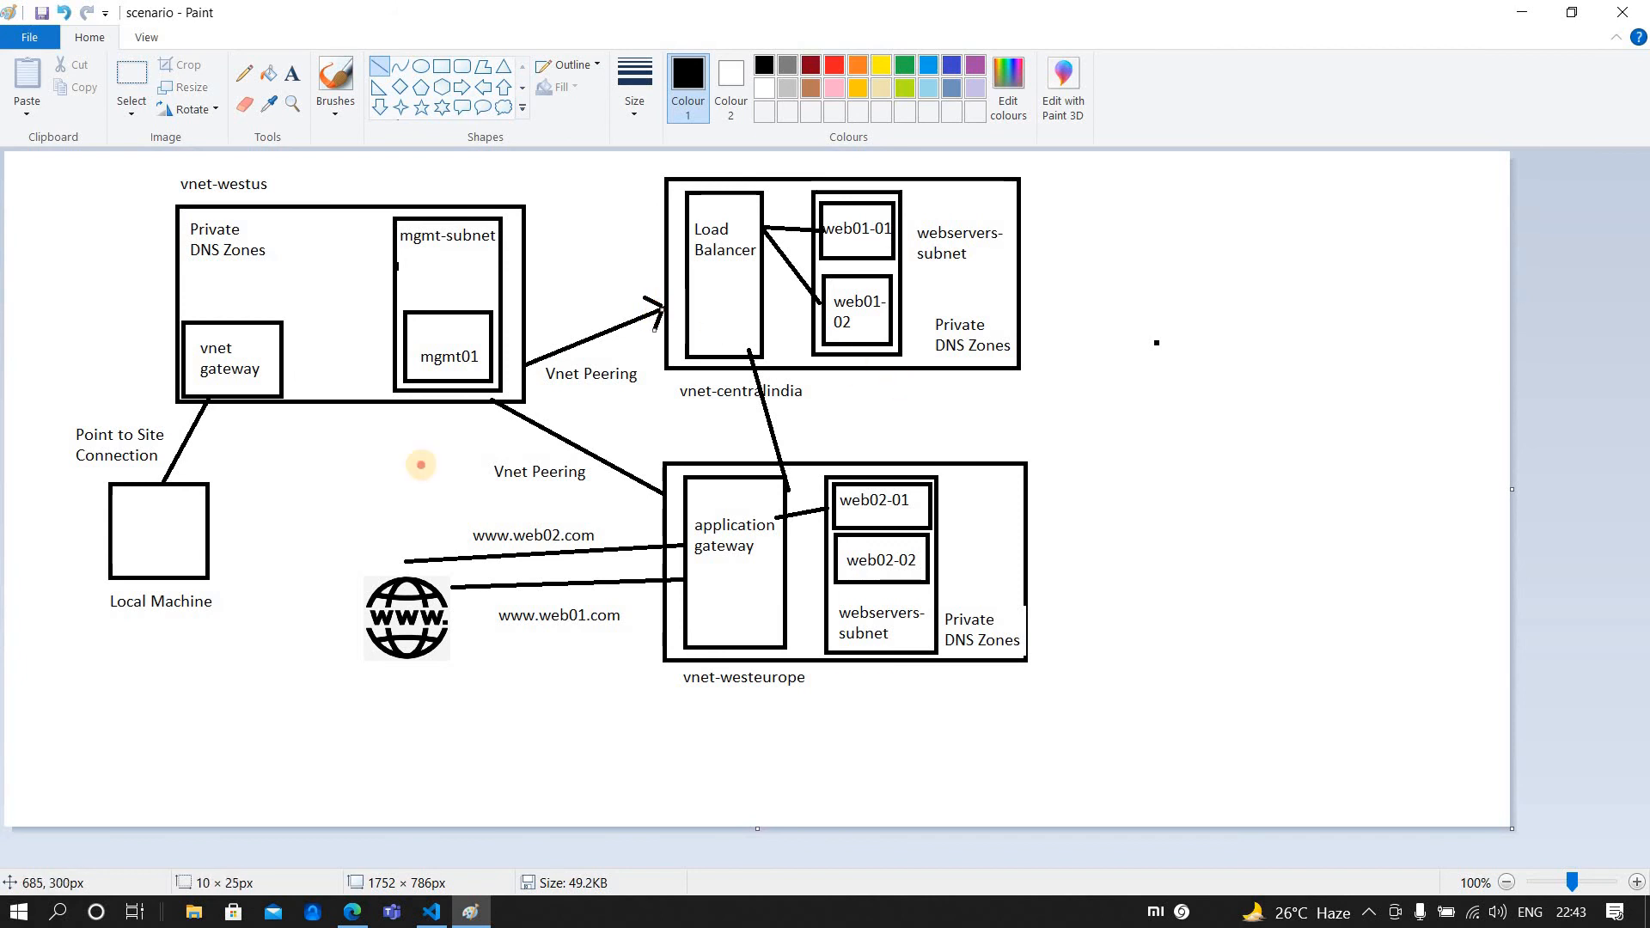
left_click(420, 465)
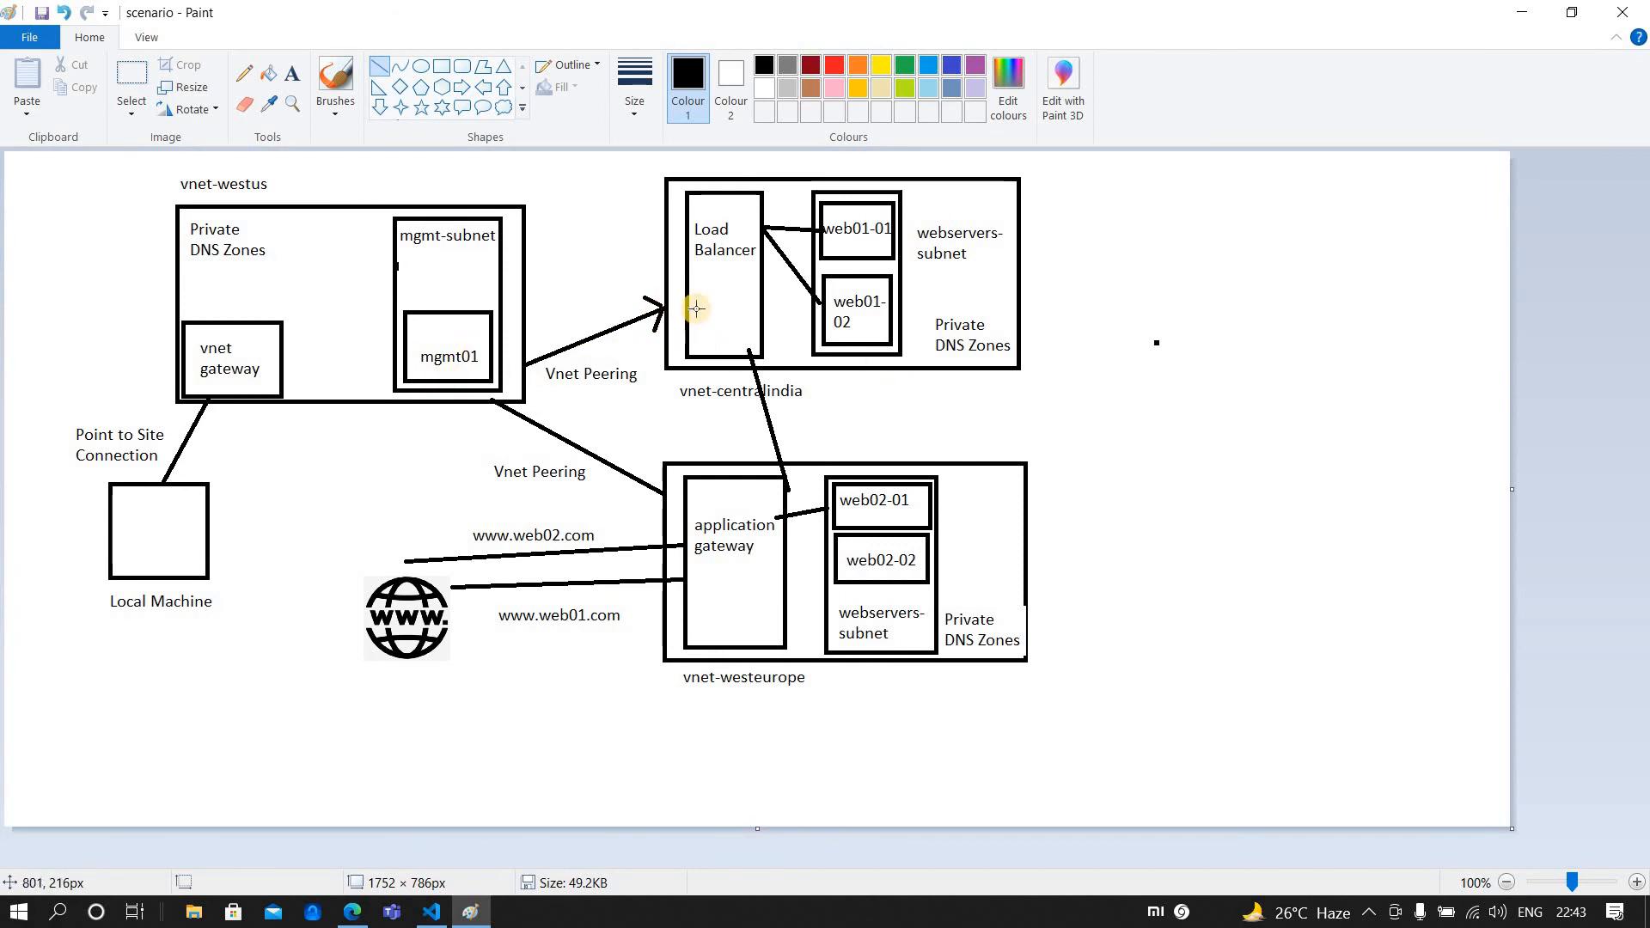
Draw a second peering line about 160 × 63 px above the first one, with an arrowhead pointing from vnet-centralindia to vnet-westus.
left_click_drag(523, 328, 659, 273)
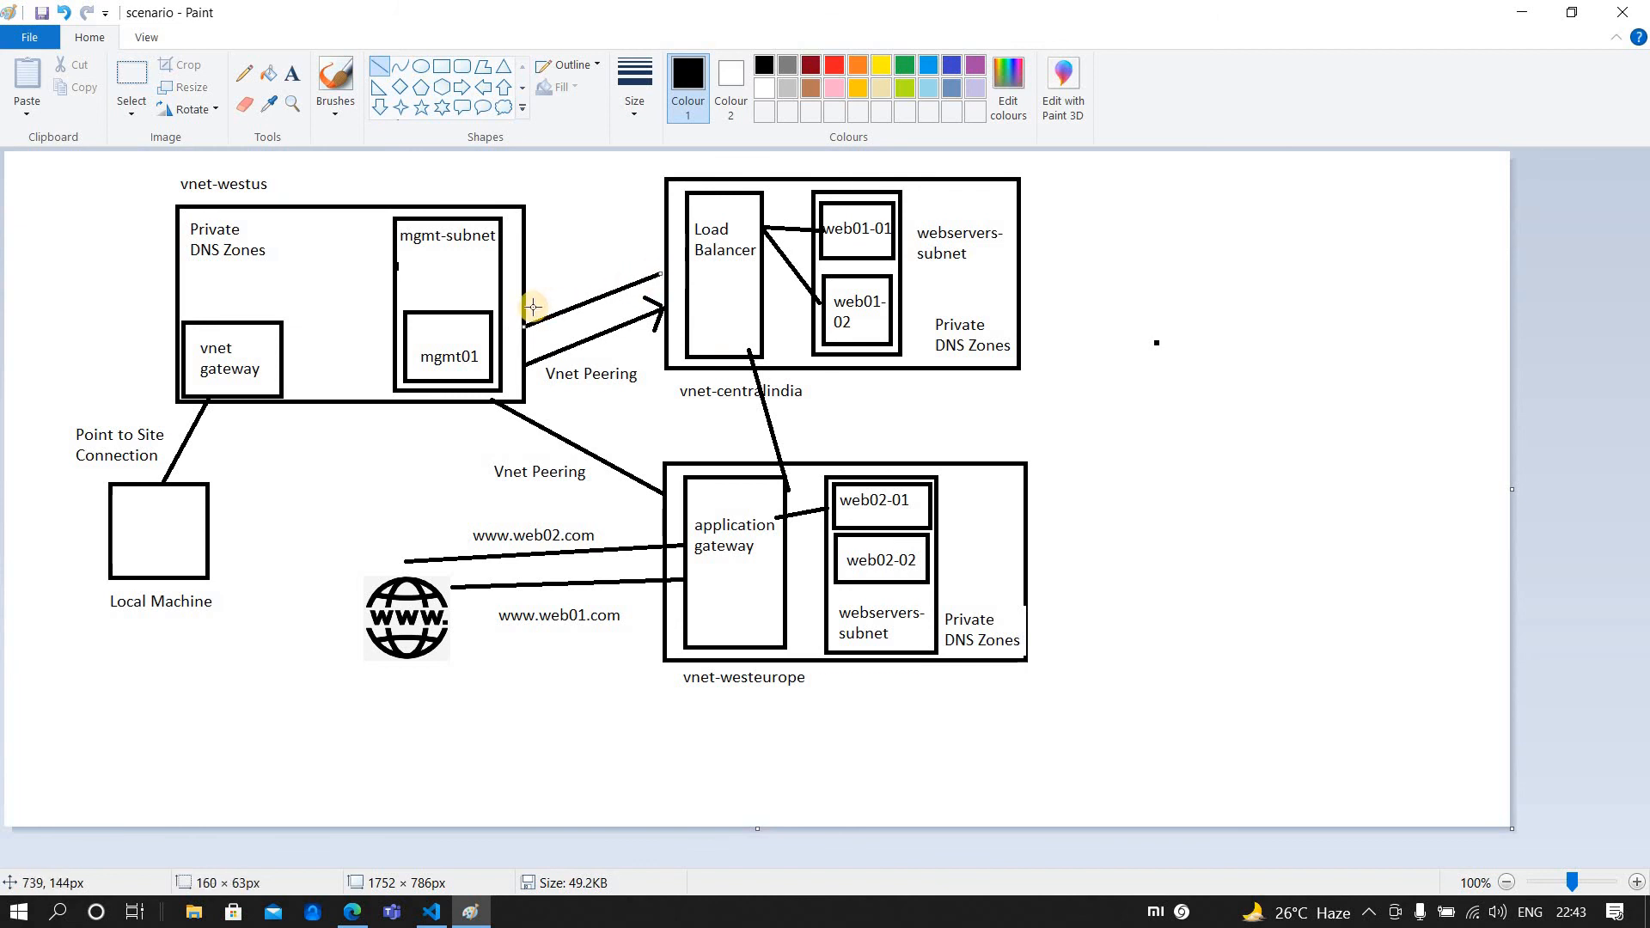
left_click(533, 320)
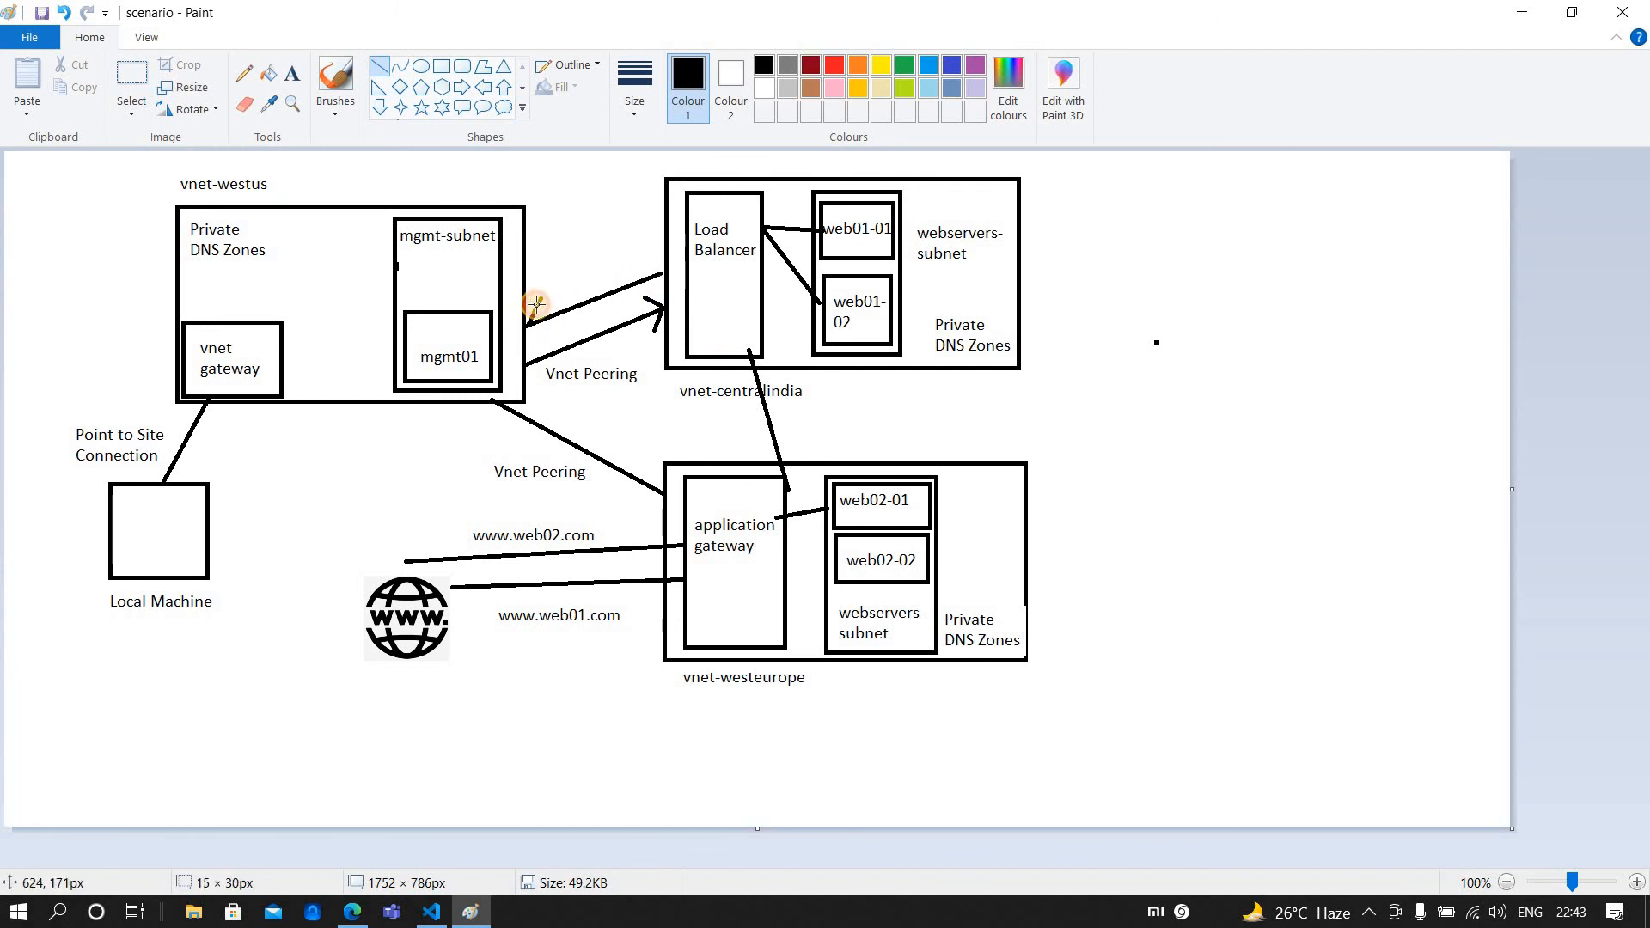
left_click_drag(537, 303, 531, 326)
left_click(540, 335)
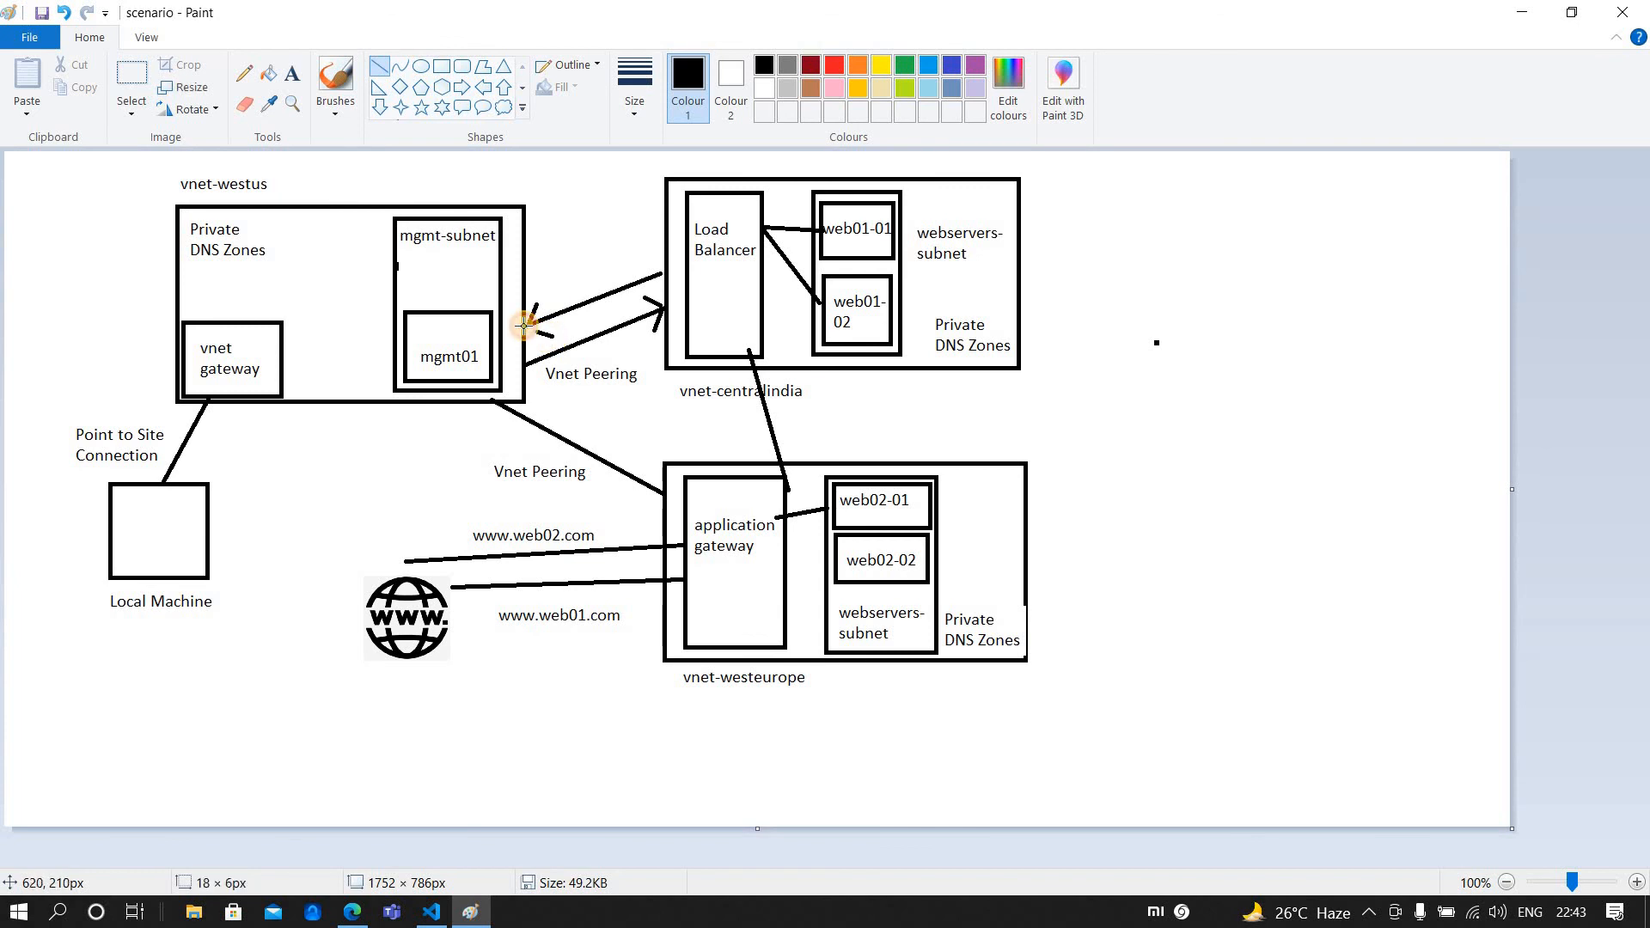
left_click(524, 325)
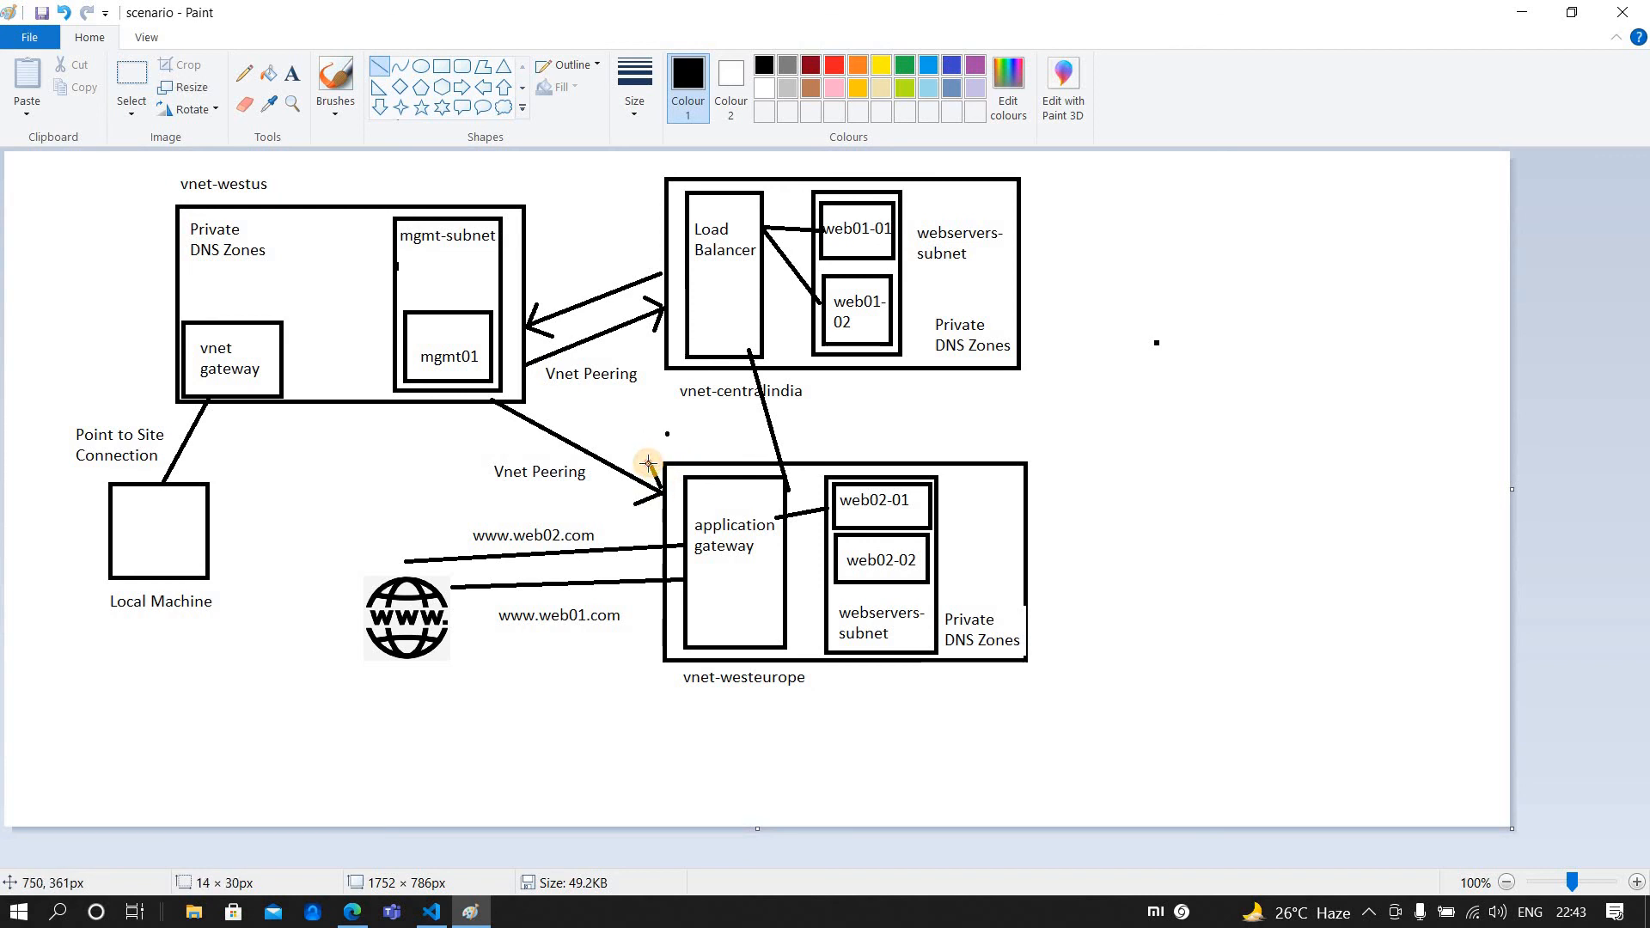
Switch to the Azure portal and name this virtual network's peering link vnet-westus-centralindia-peeringlink.
left_click(352, 912)
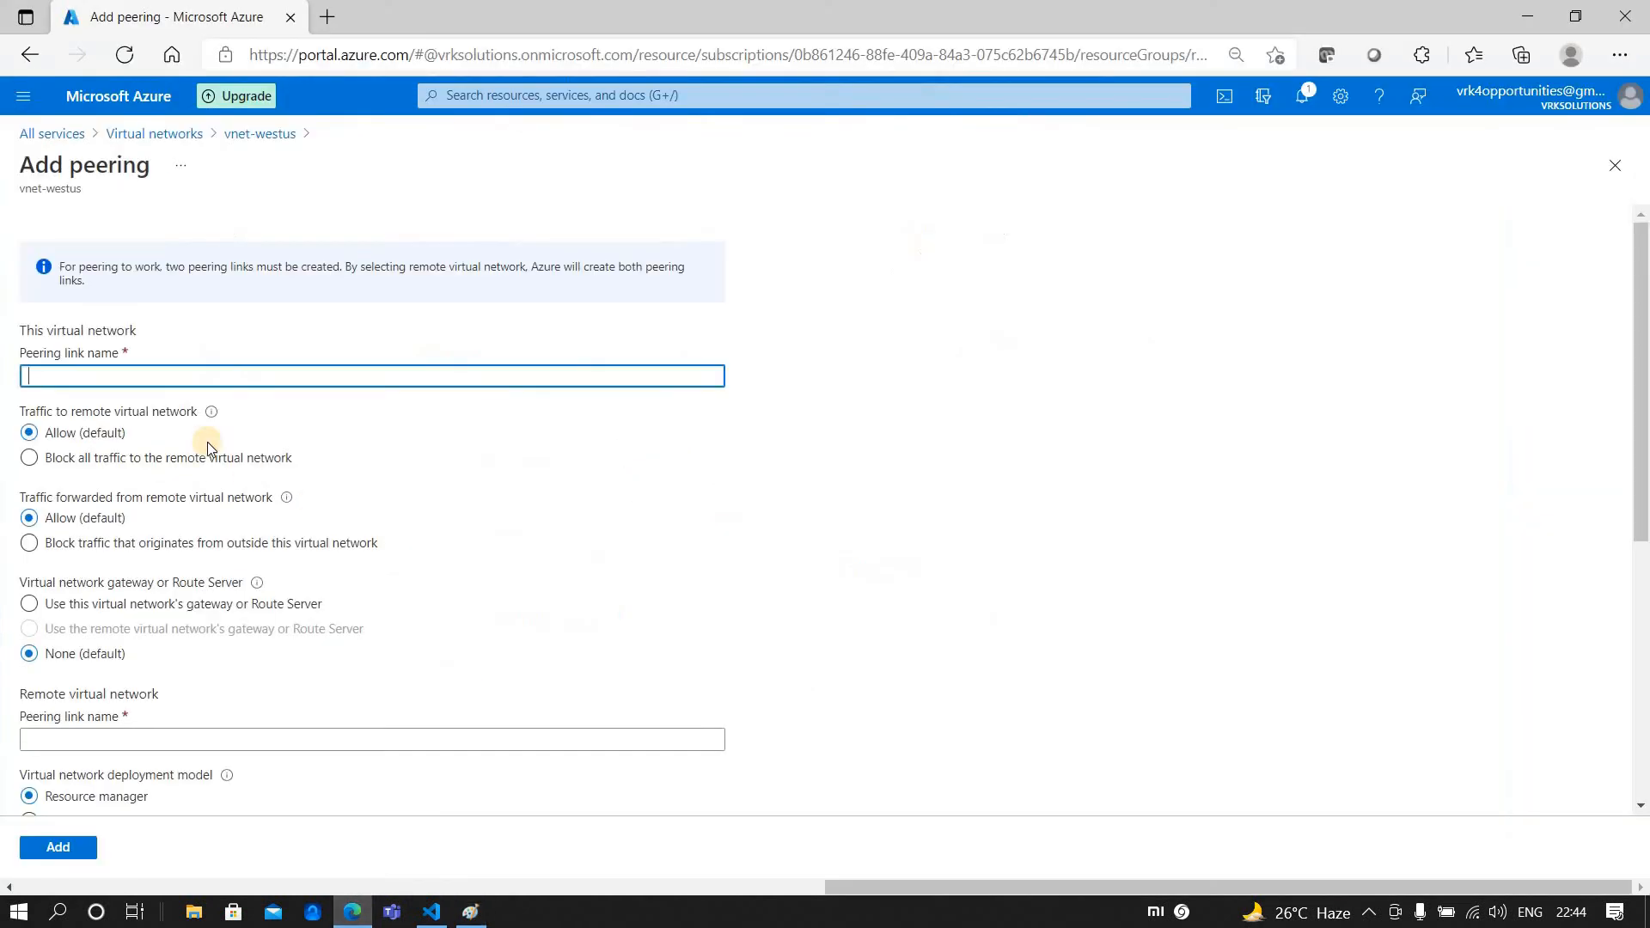
key("alt+Tab")
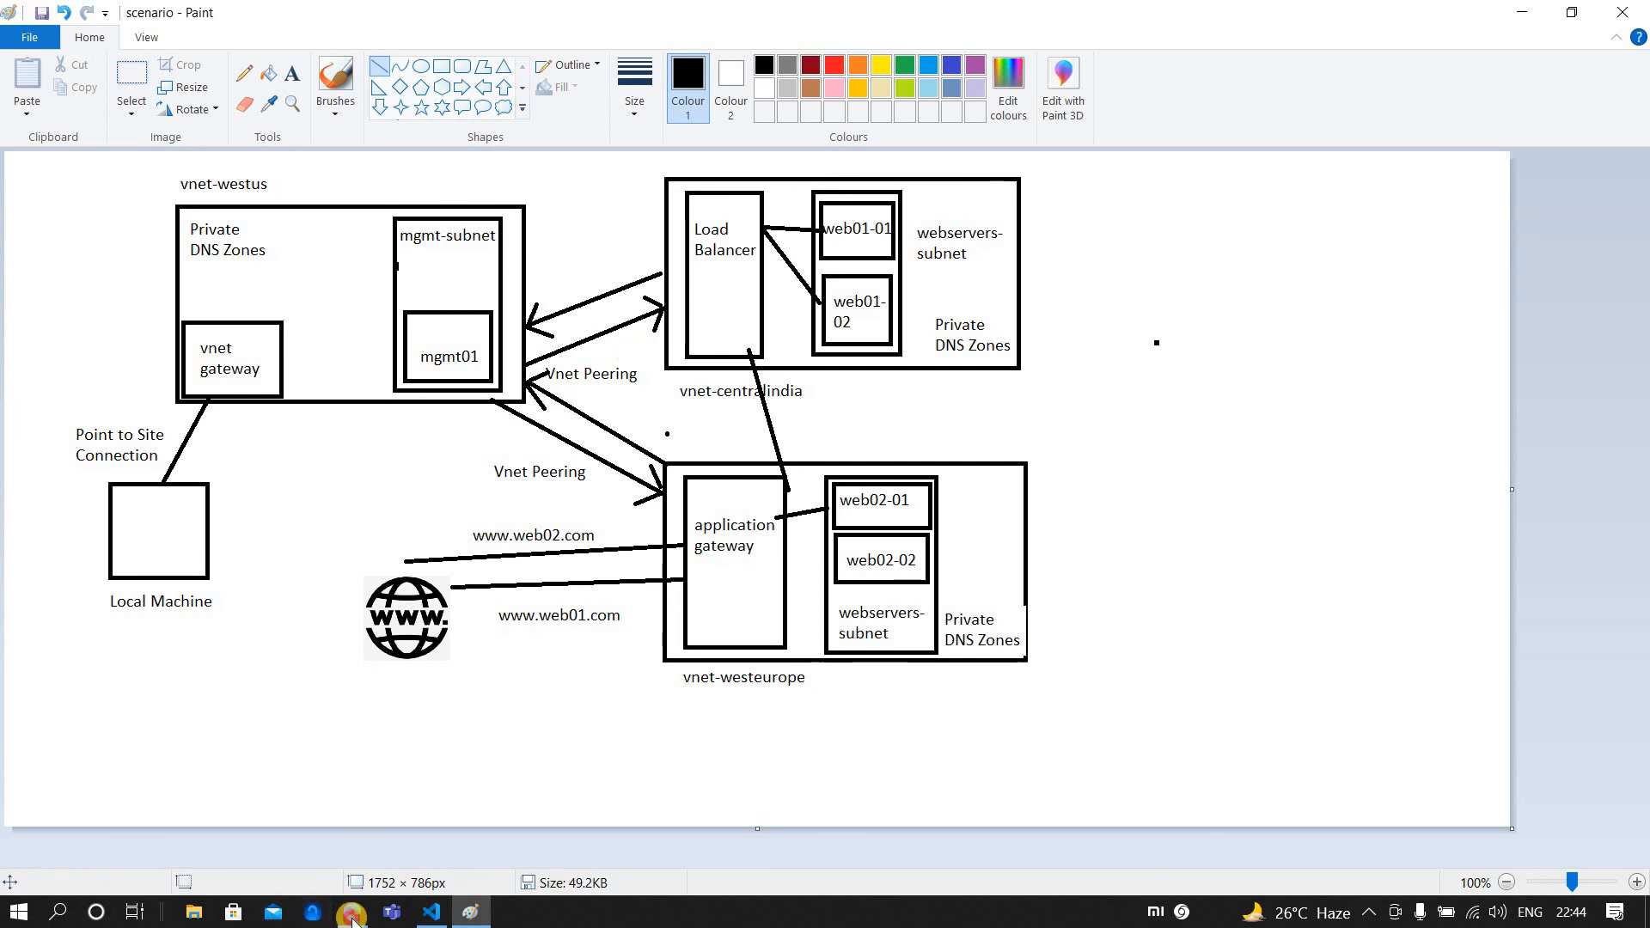
left_click(353, 911)
type("v")
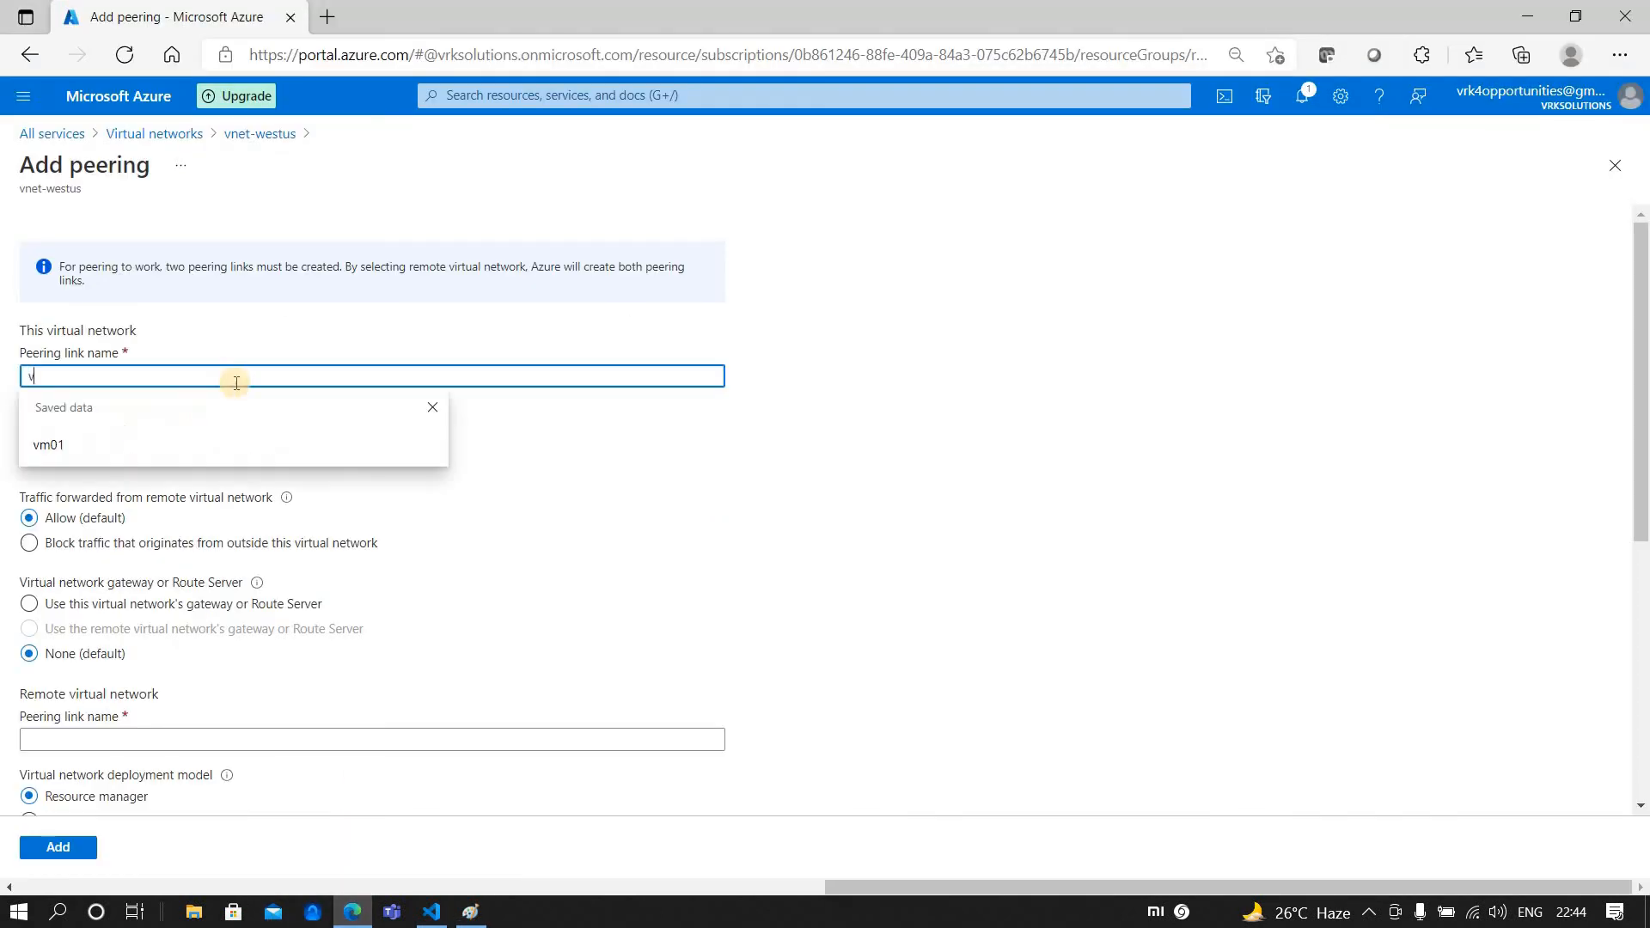
type("ent-")
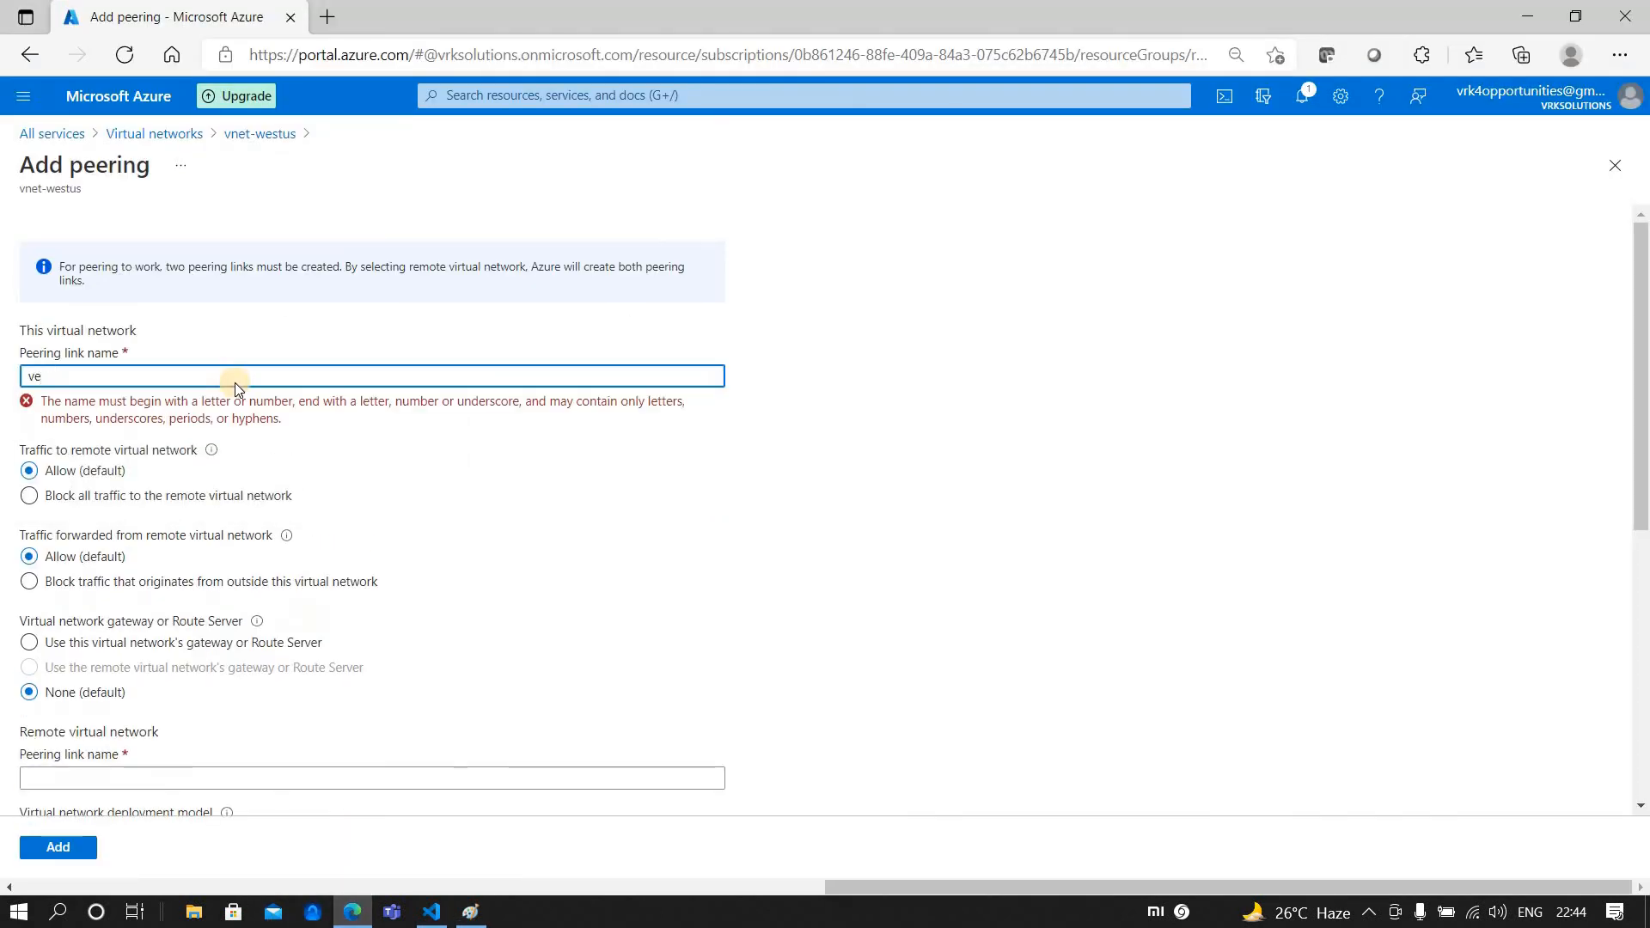
key("BackSpace")
type("net-westus-centra")
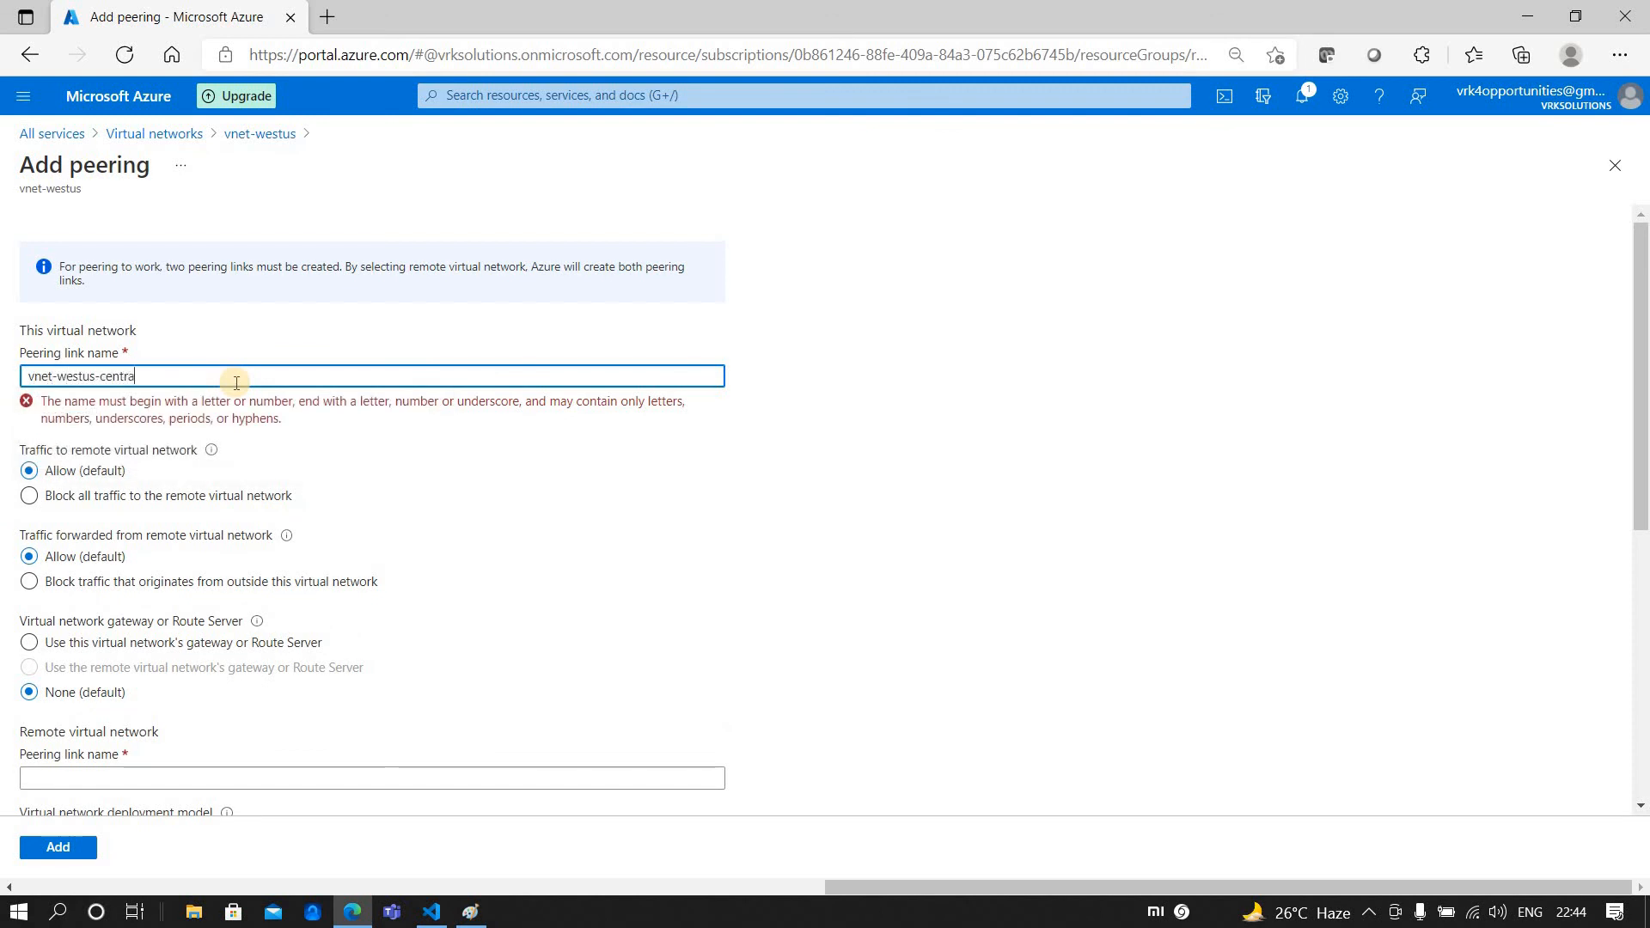
type("india-peeringli")
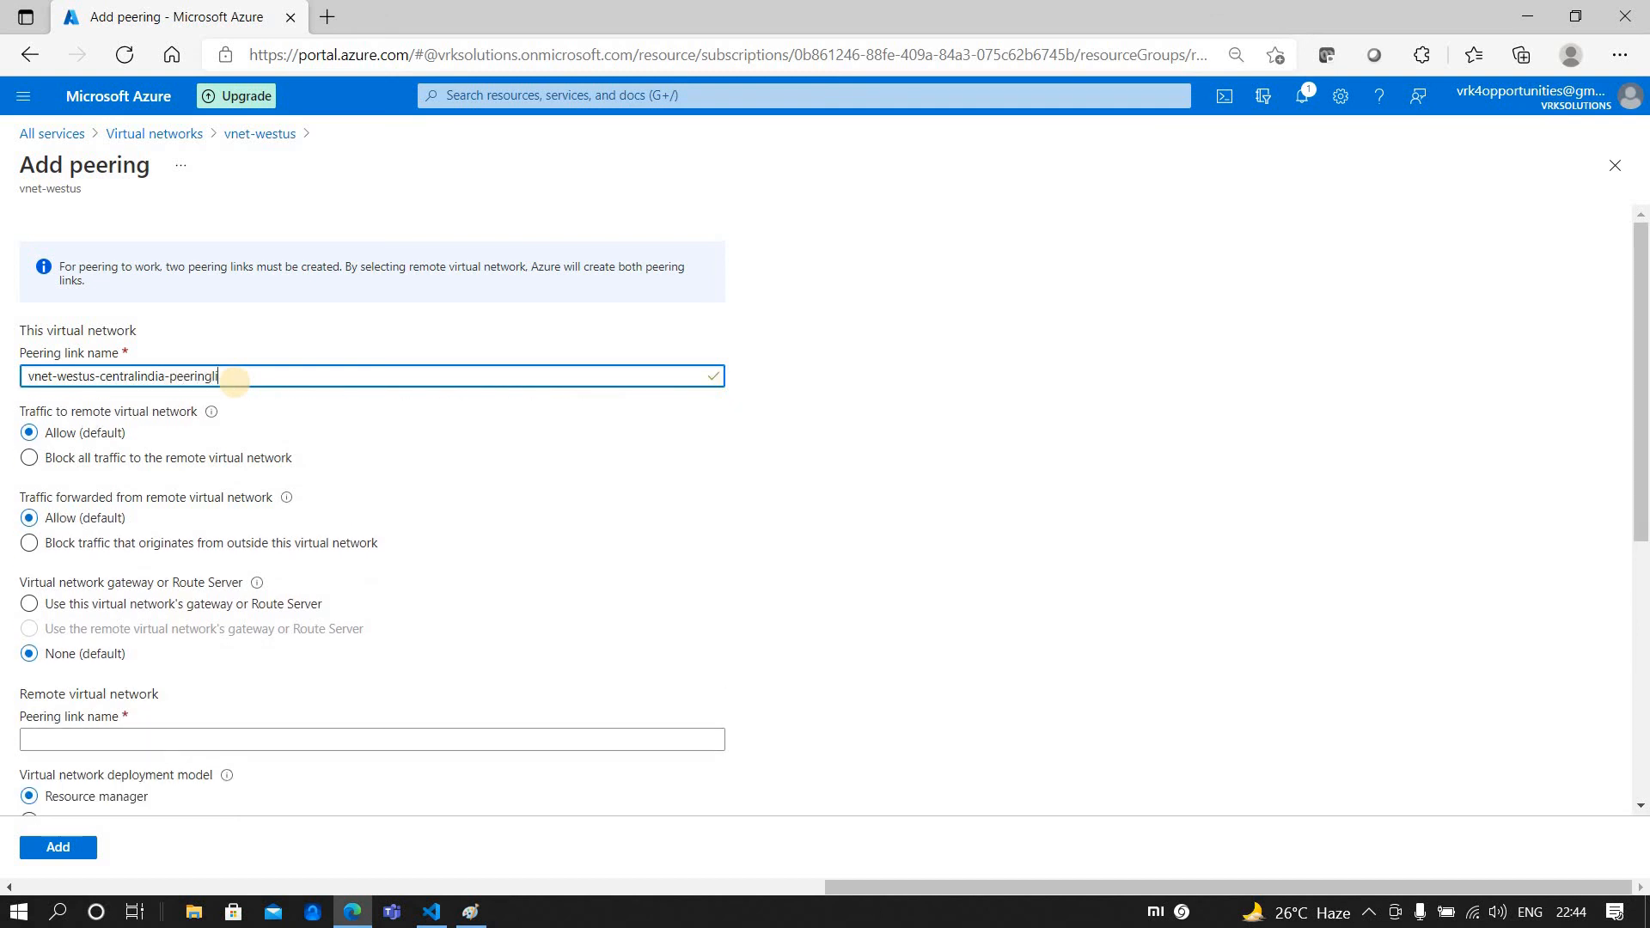
Reuse the first link name for the remote virtual network's peering link, changed to vnet-centralindia-westus-peeringlink.
key("ctrl+a")
scroll(257, 559, "down", 2)
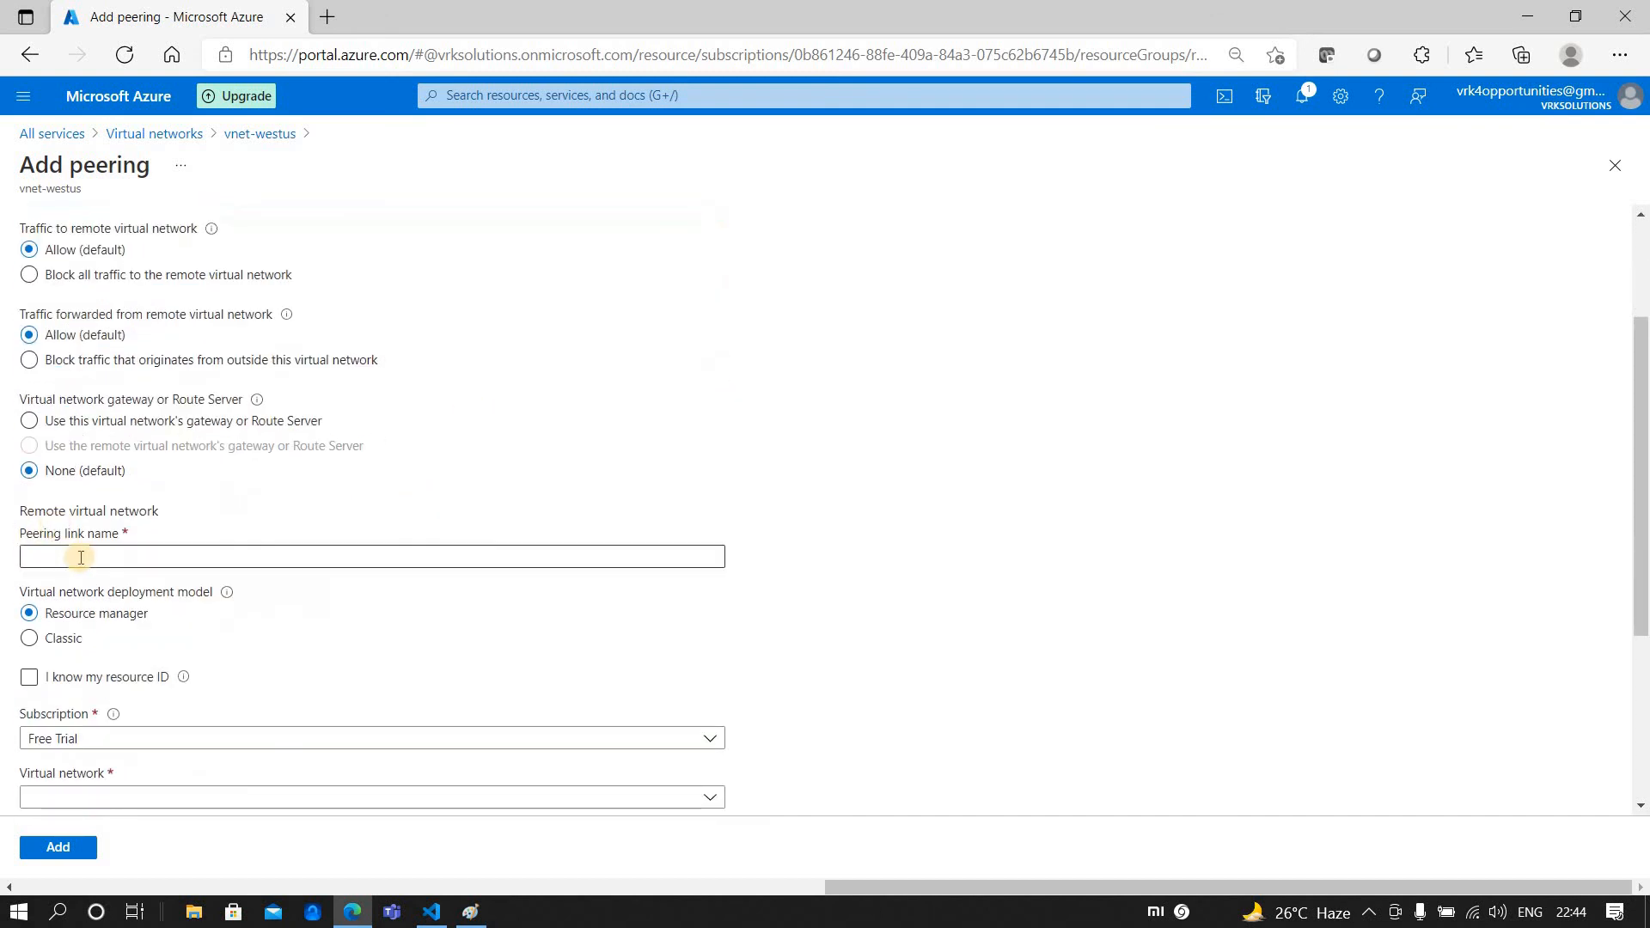
left_click(407, 554)
left_click(469, 912)
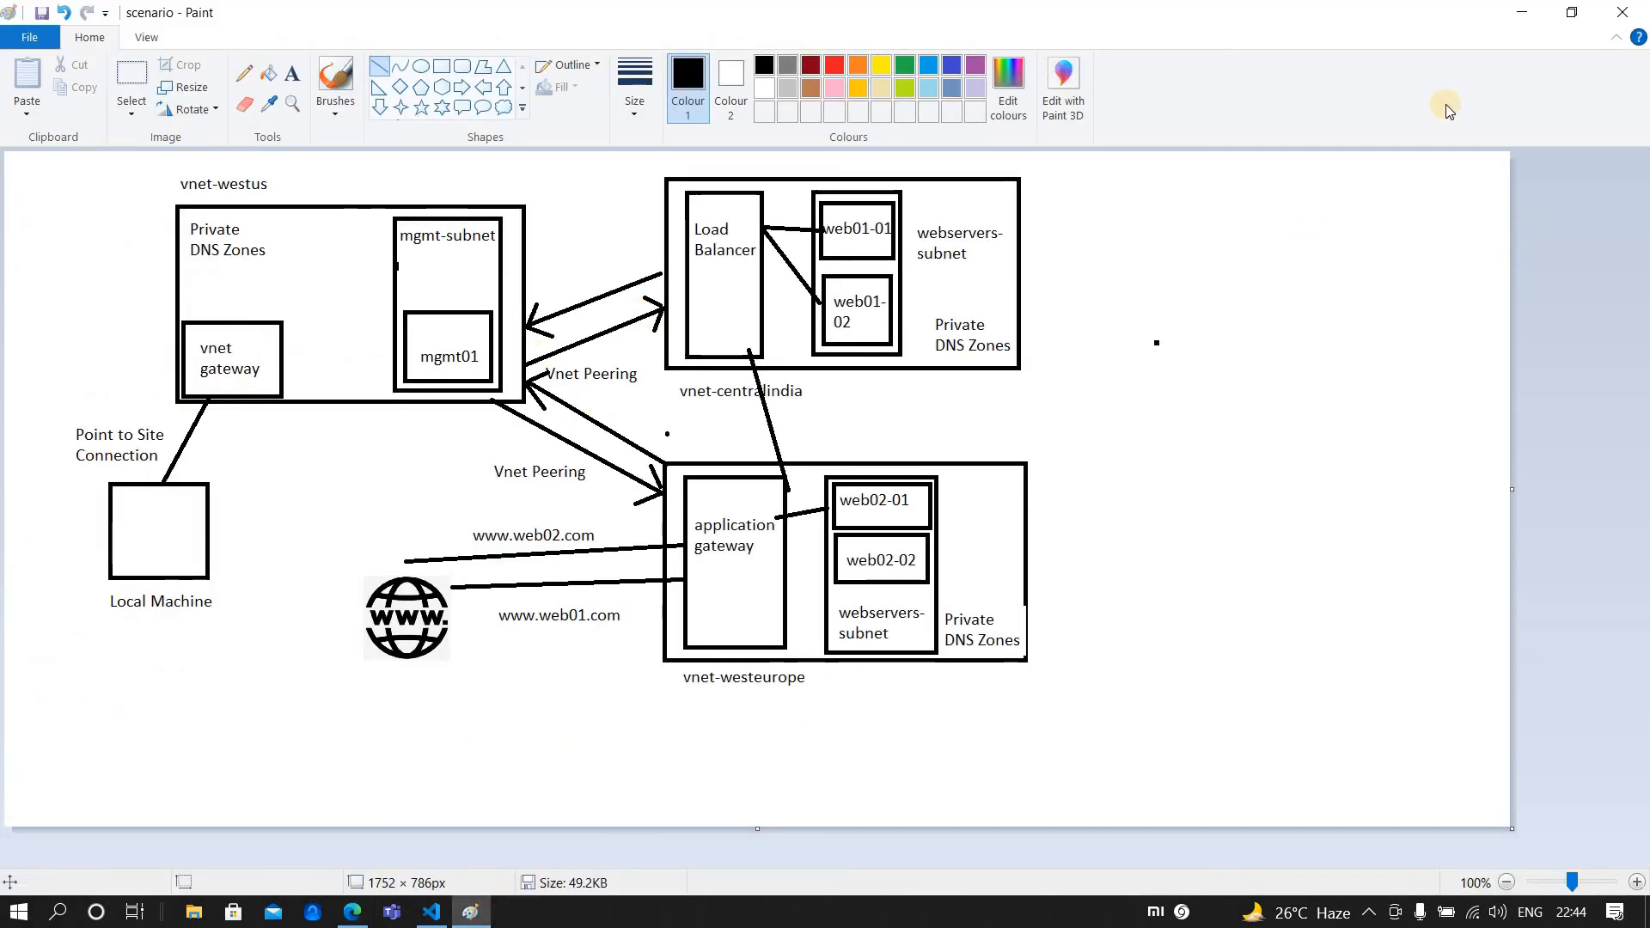
left_click(1508, 14)
type("vnet-westus-centralindia-peeringlink")
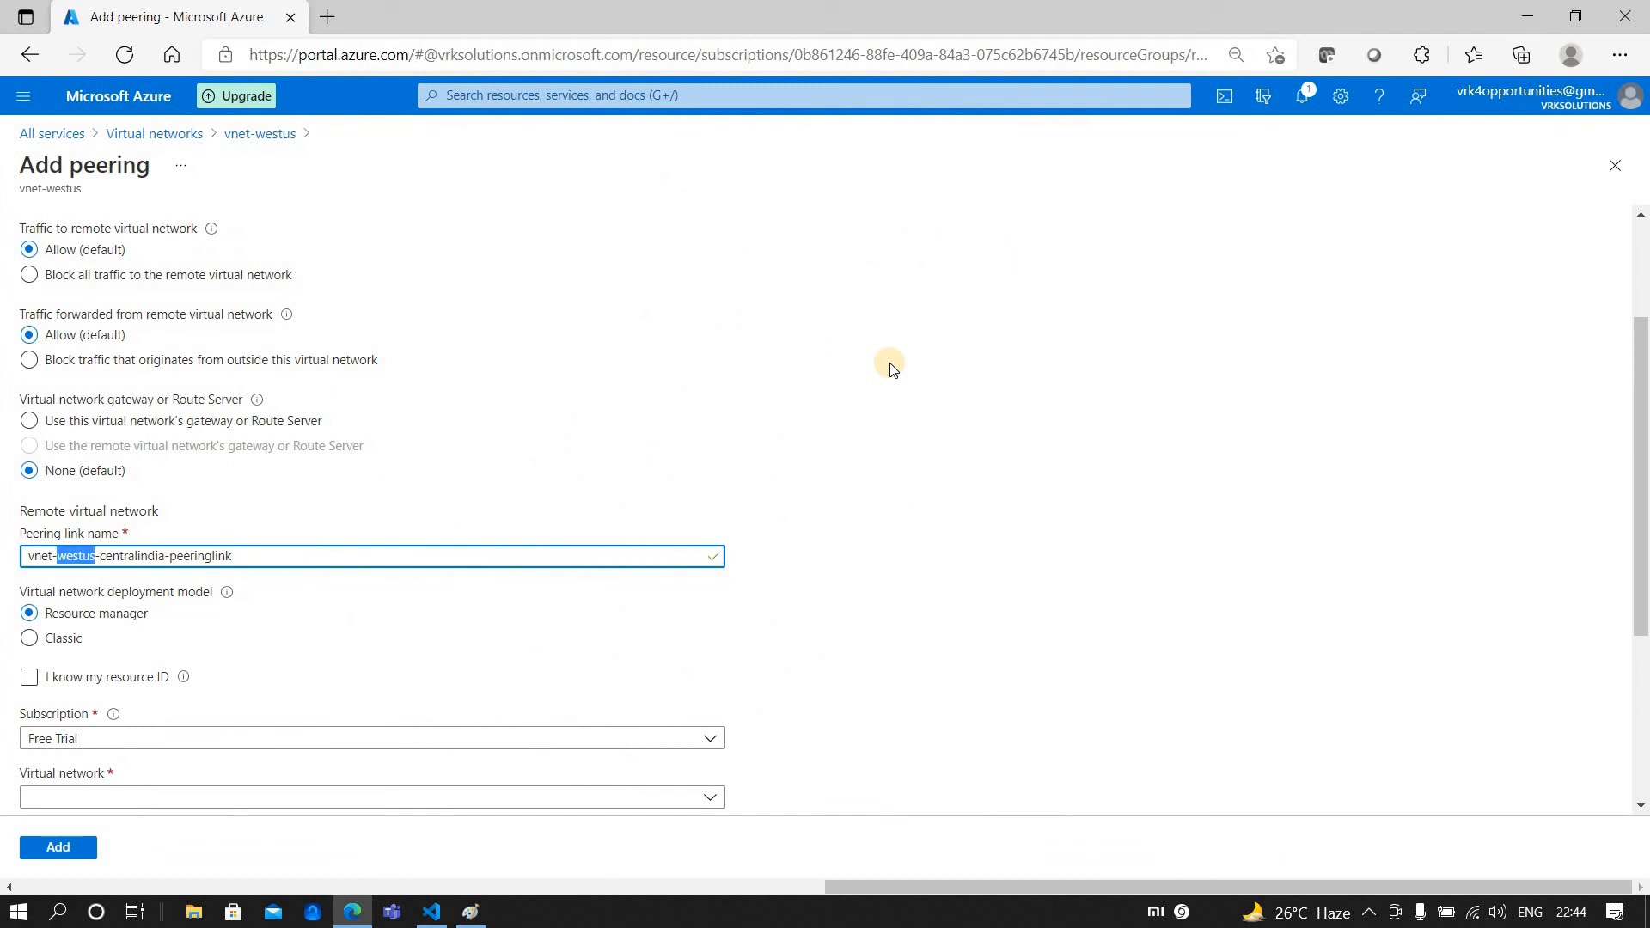
key("BackSpace")
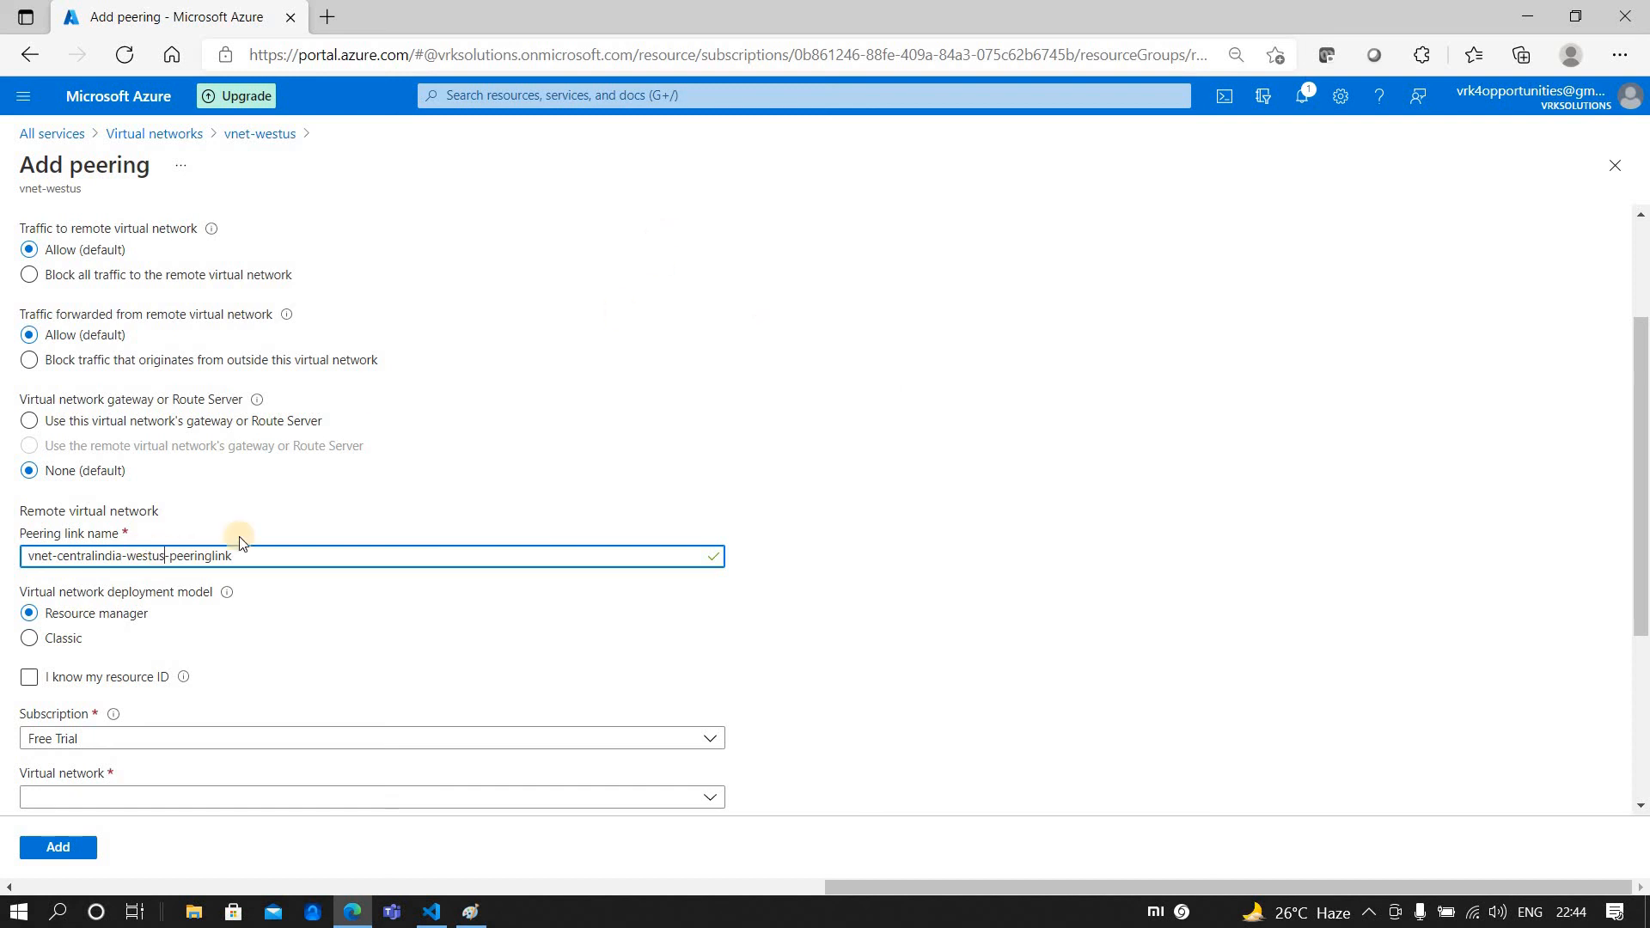
Select vnet-centralindia as the remote virtual network and add the peering with the default traffic and gateway options.
scroll(95, 538, "down", 2)
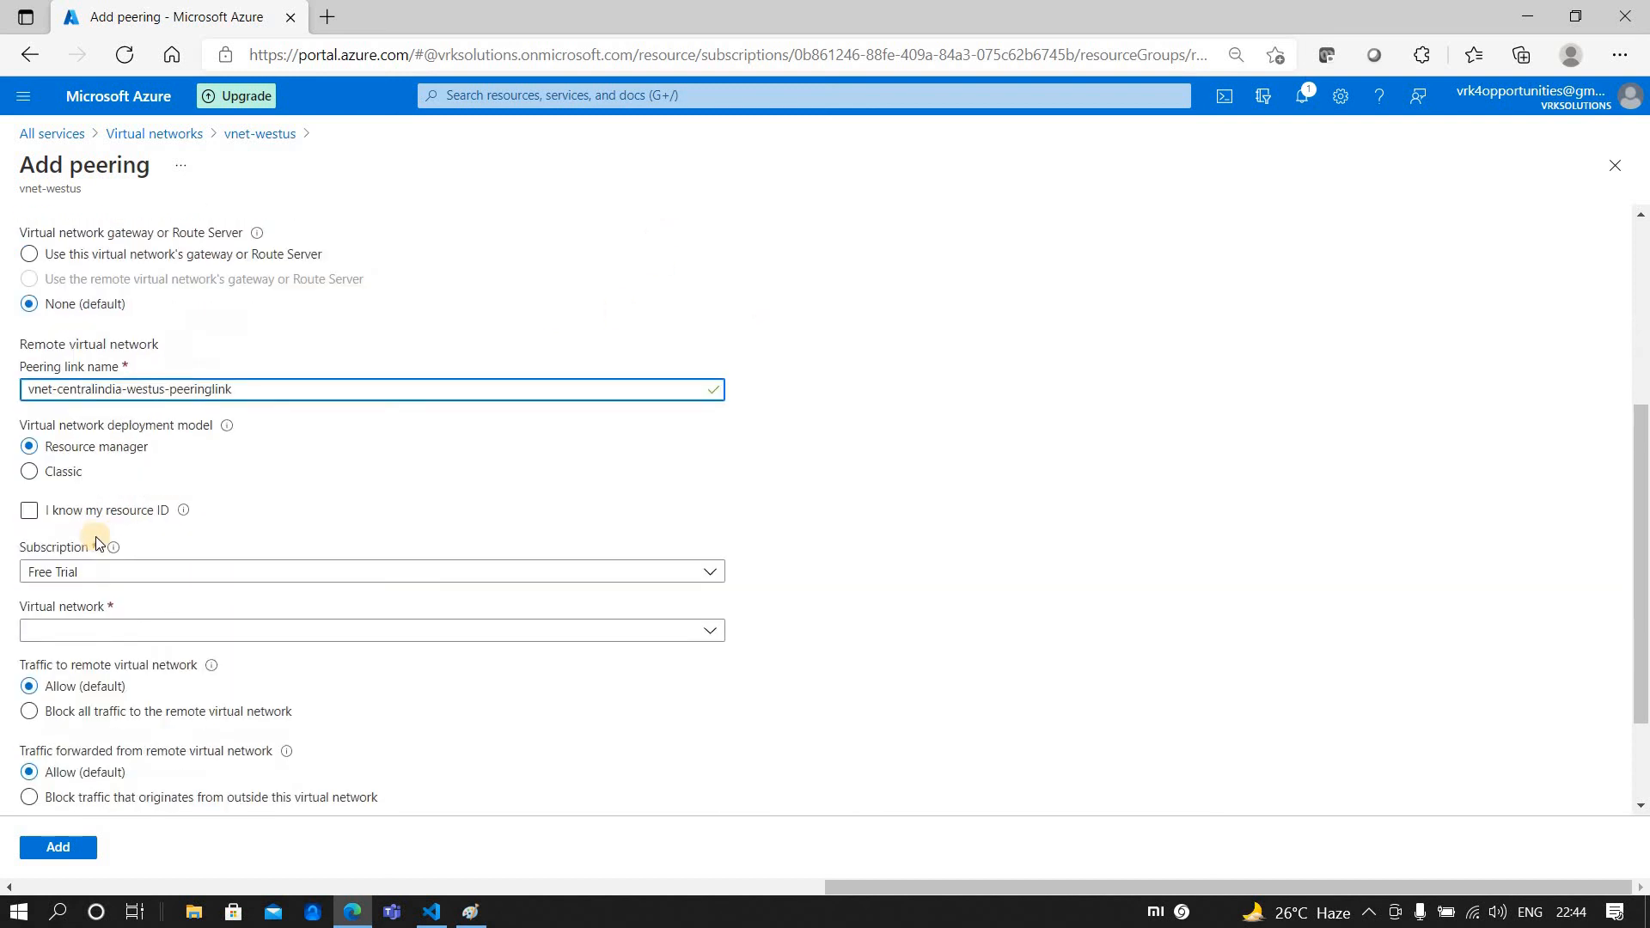
left_click(108, 625)
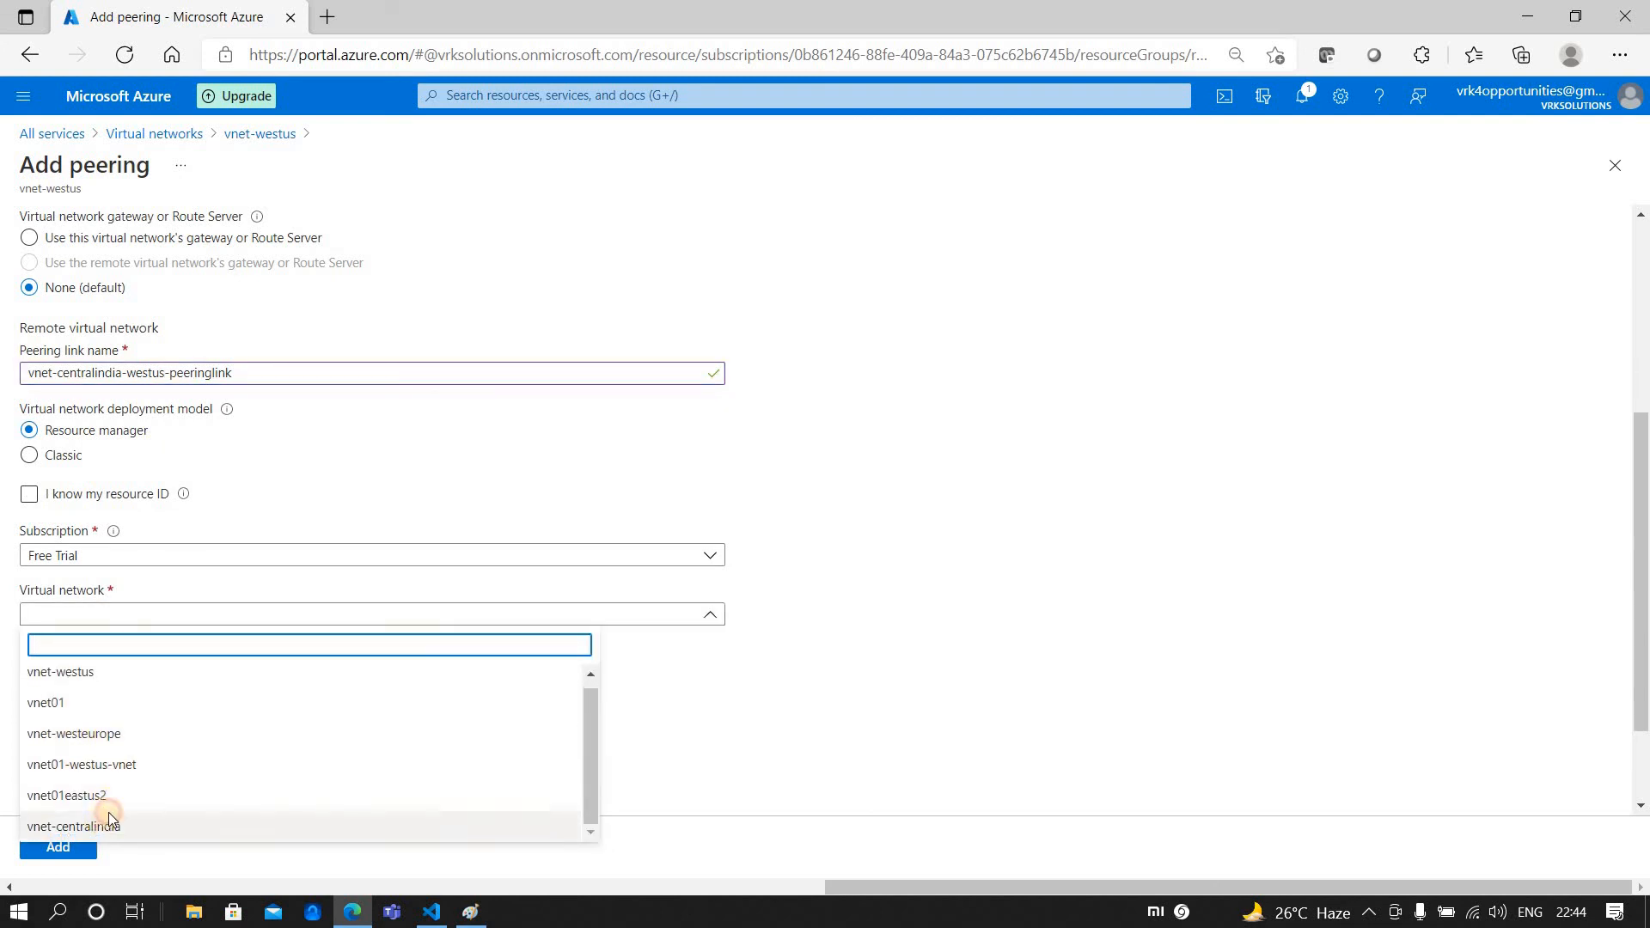
left_click(108, 816)
scroll(63, 213, "up", 4)
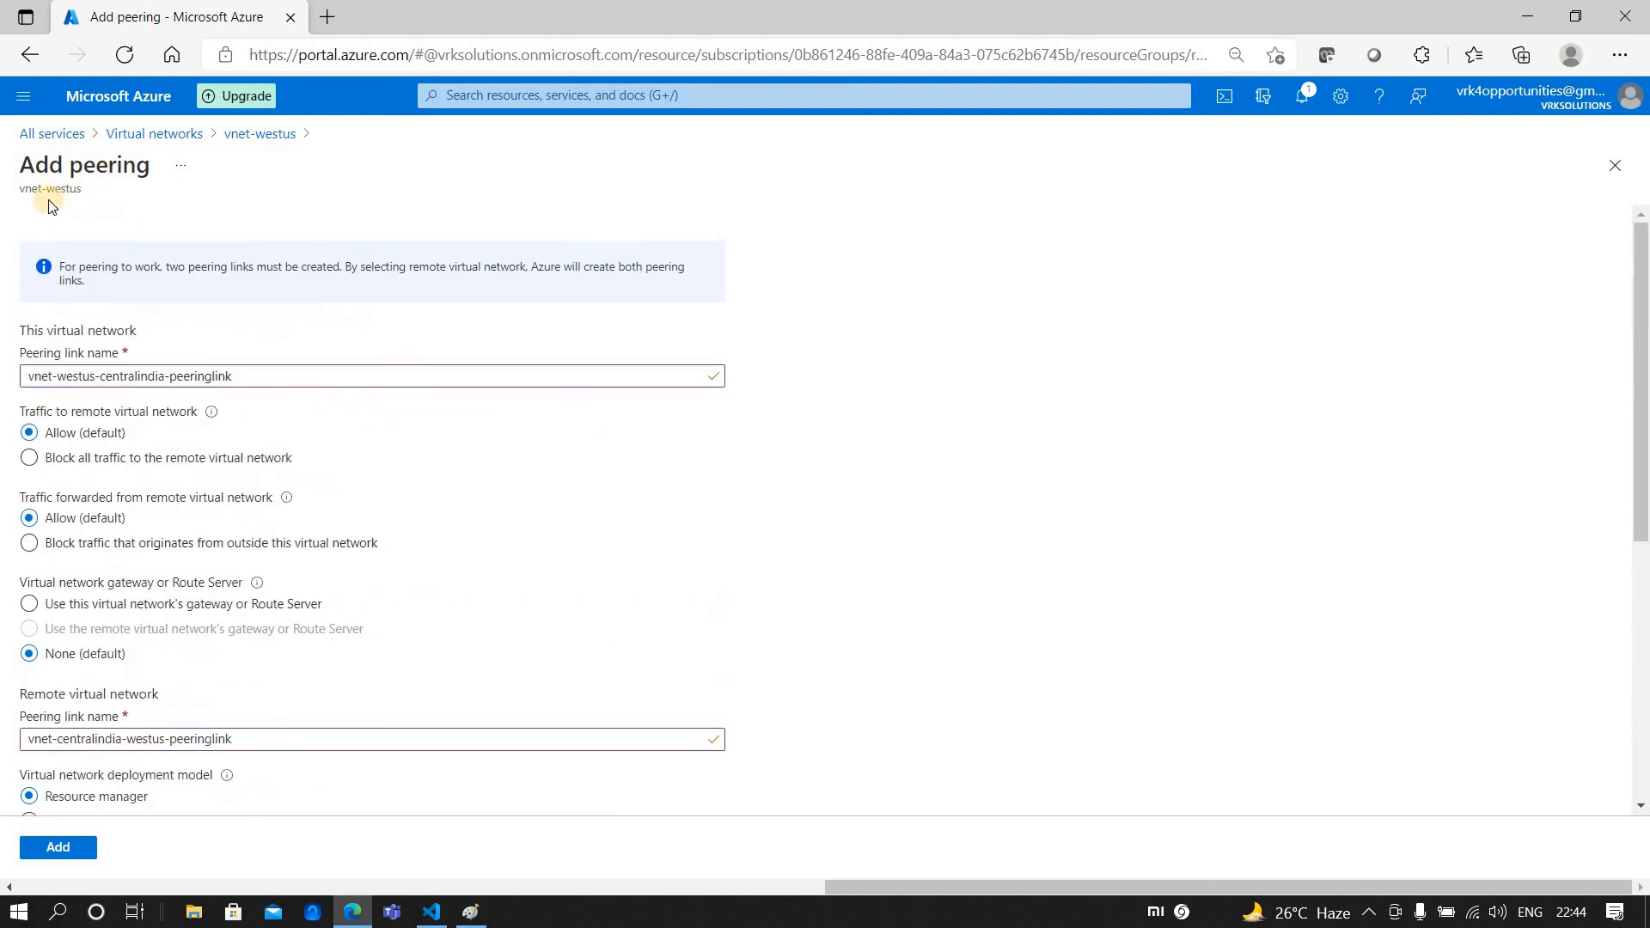
scroll(120, 657, "down", 5)
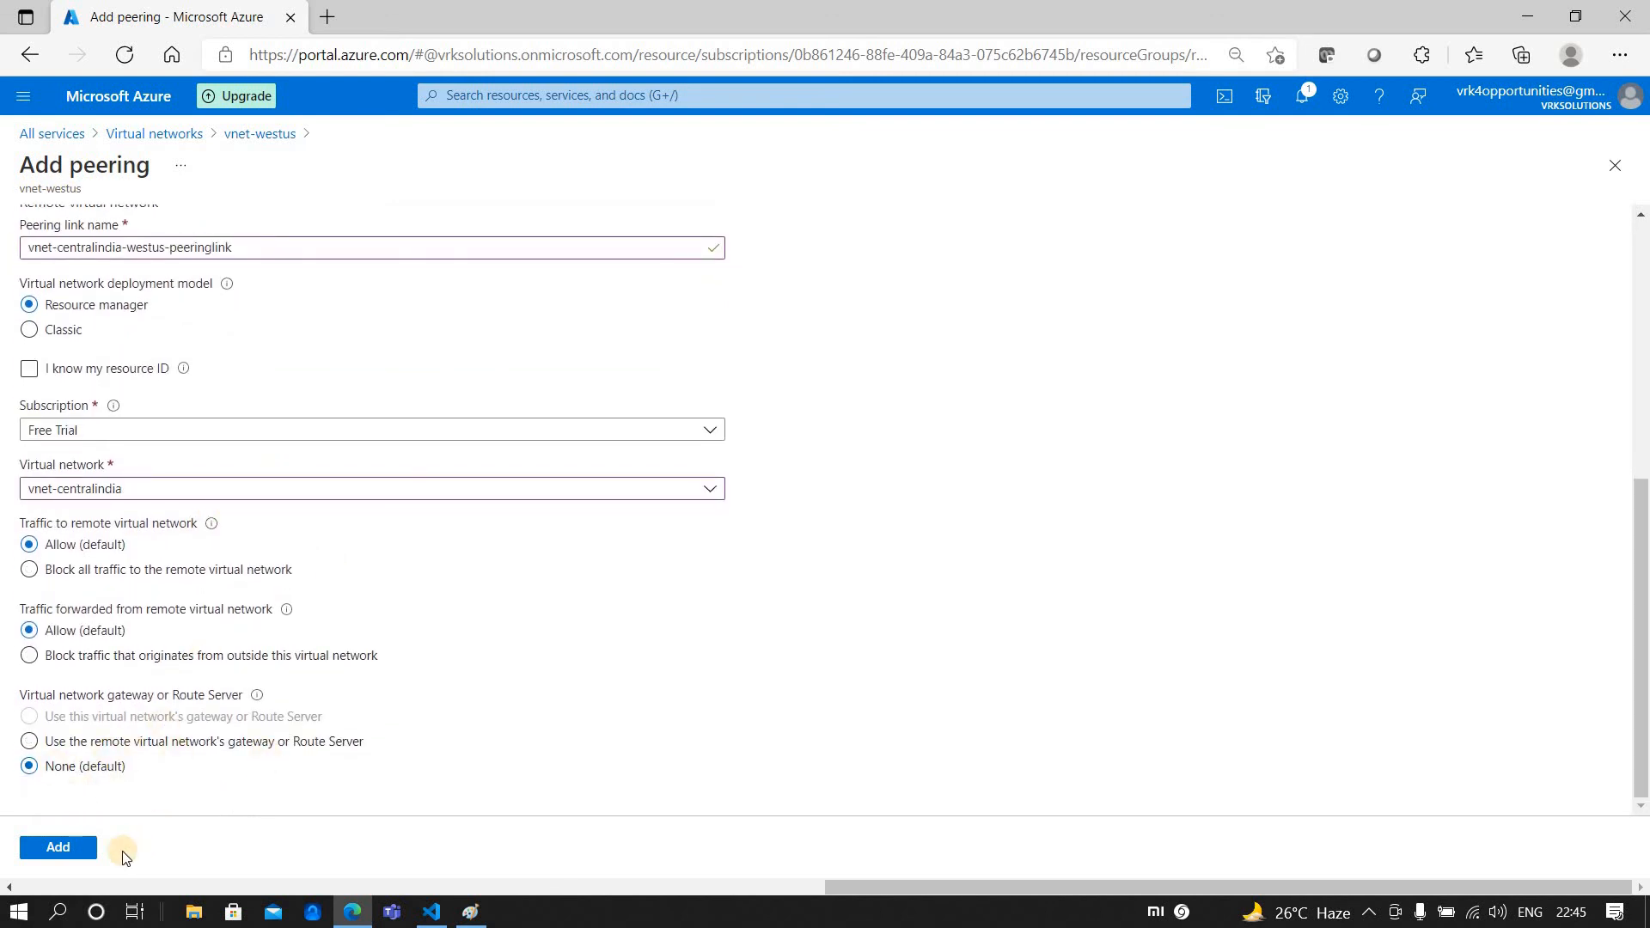
left_click(70, 847)
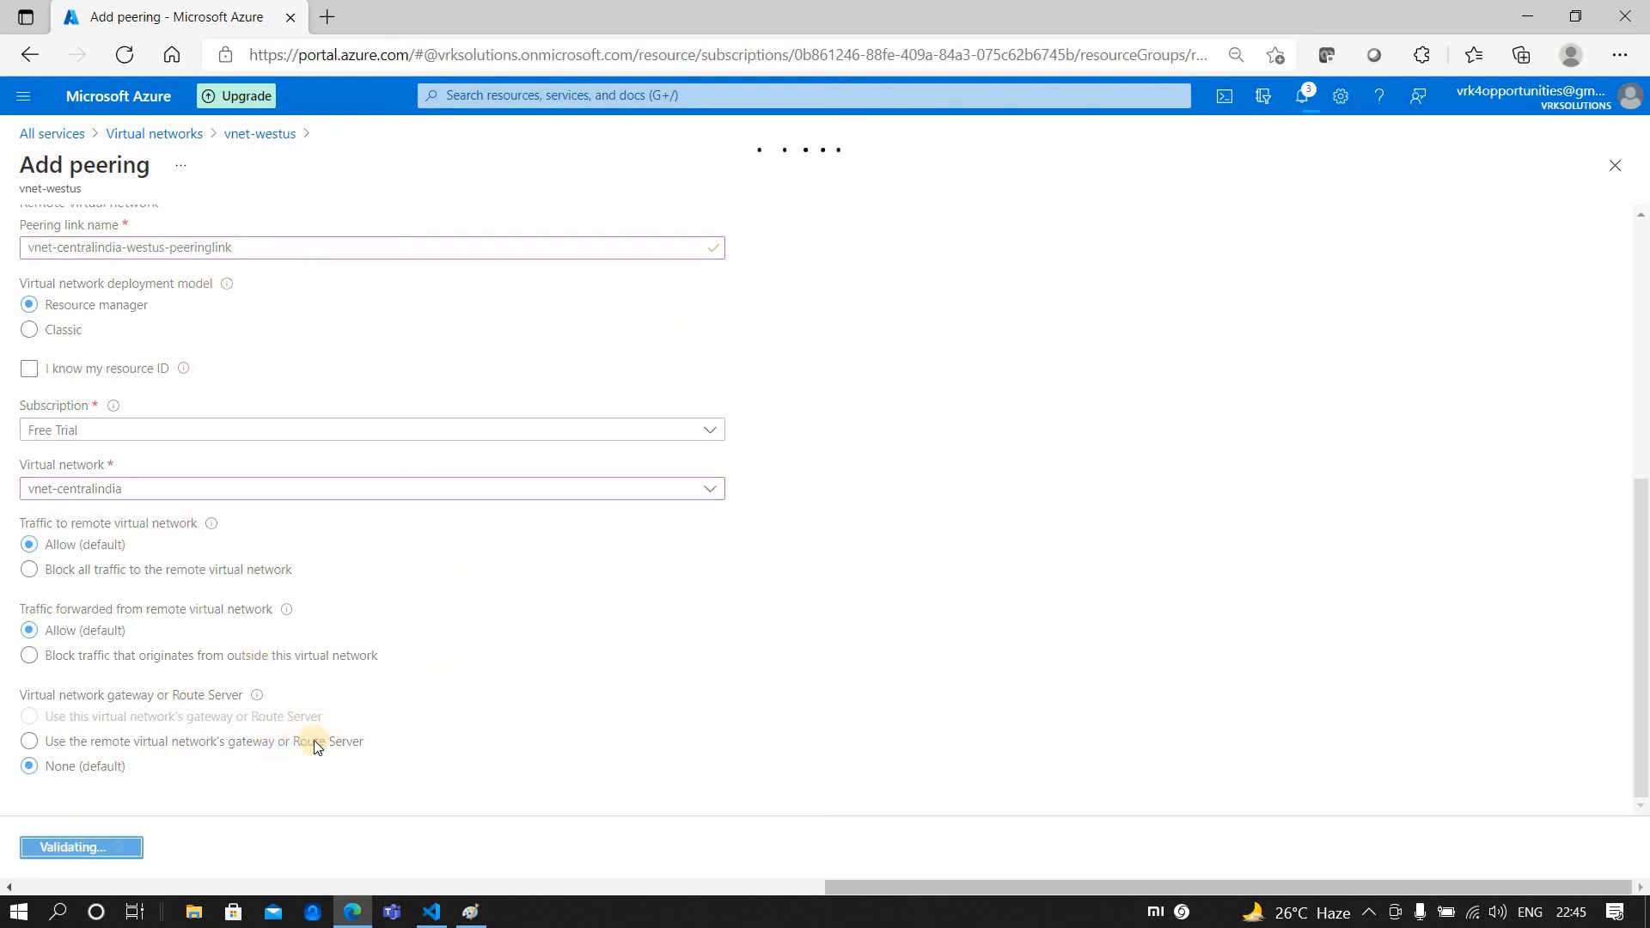
Return to the peerings of vnet-westus and start adding another peering.
left_click(192, 134)
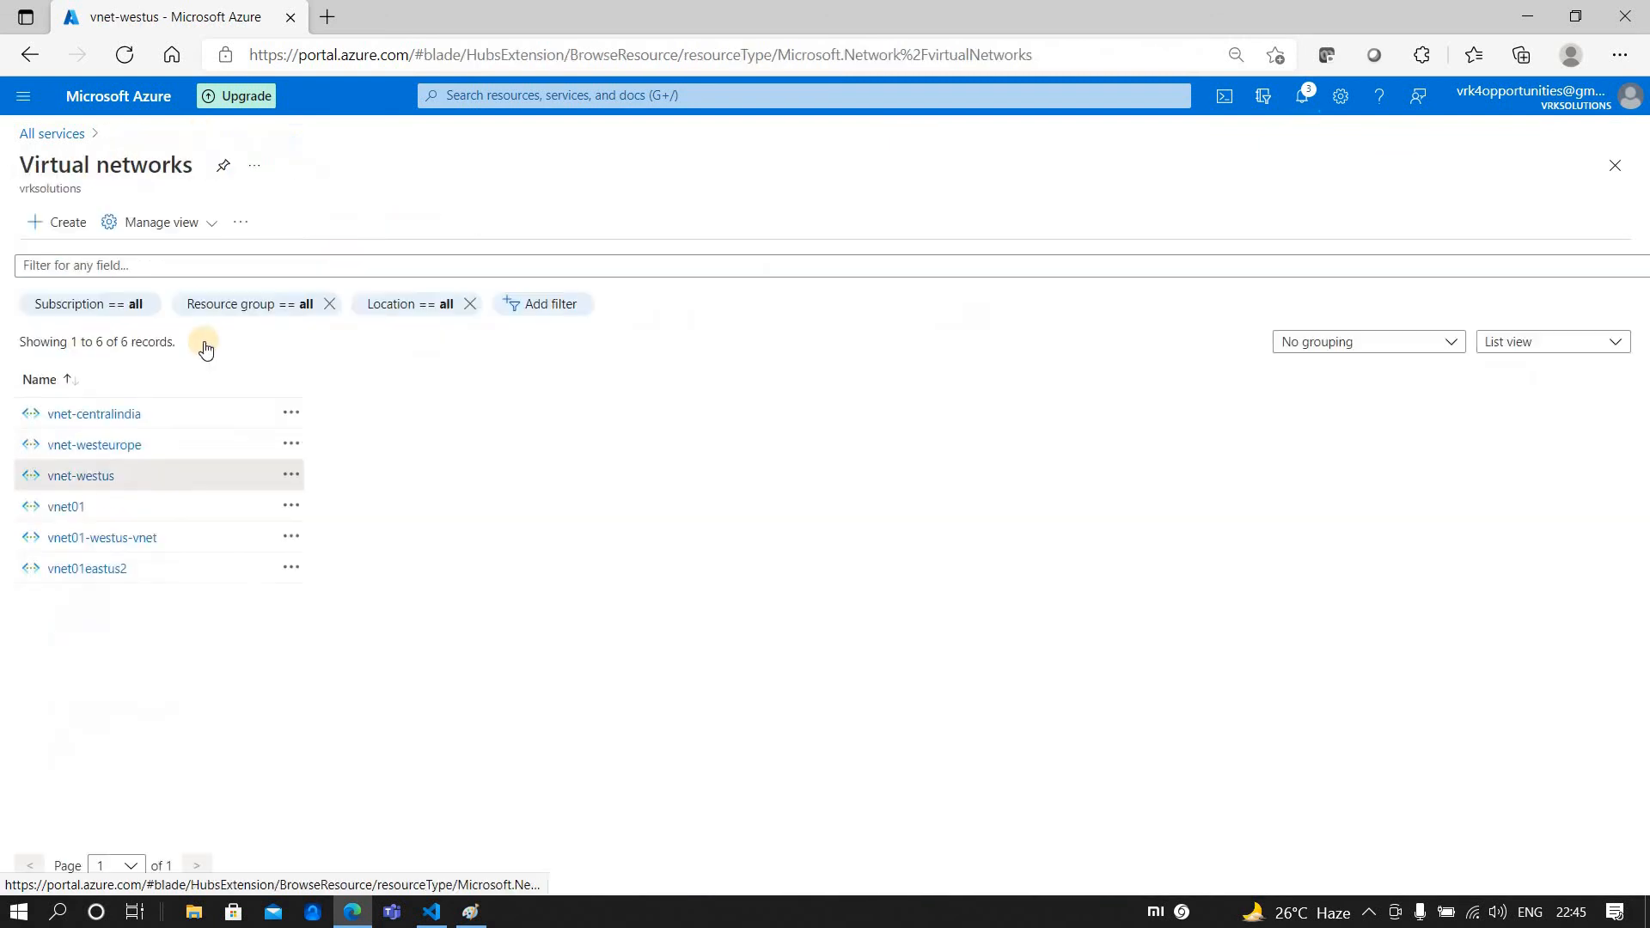
left_click(111, 439)
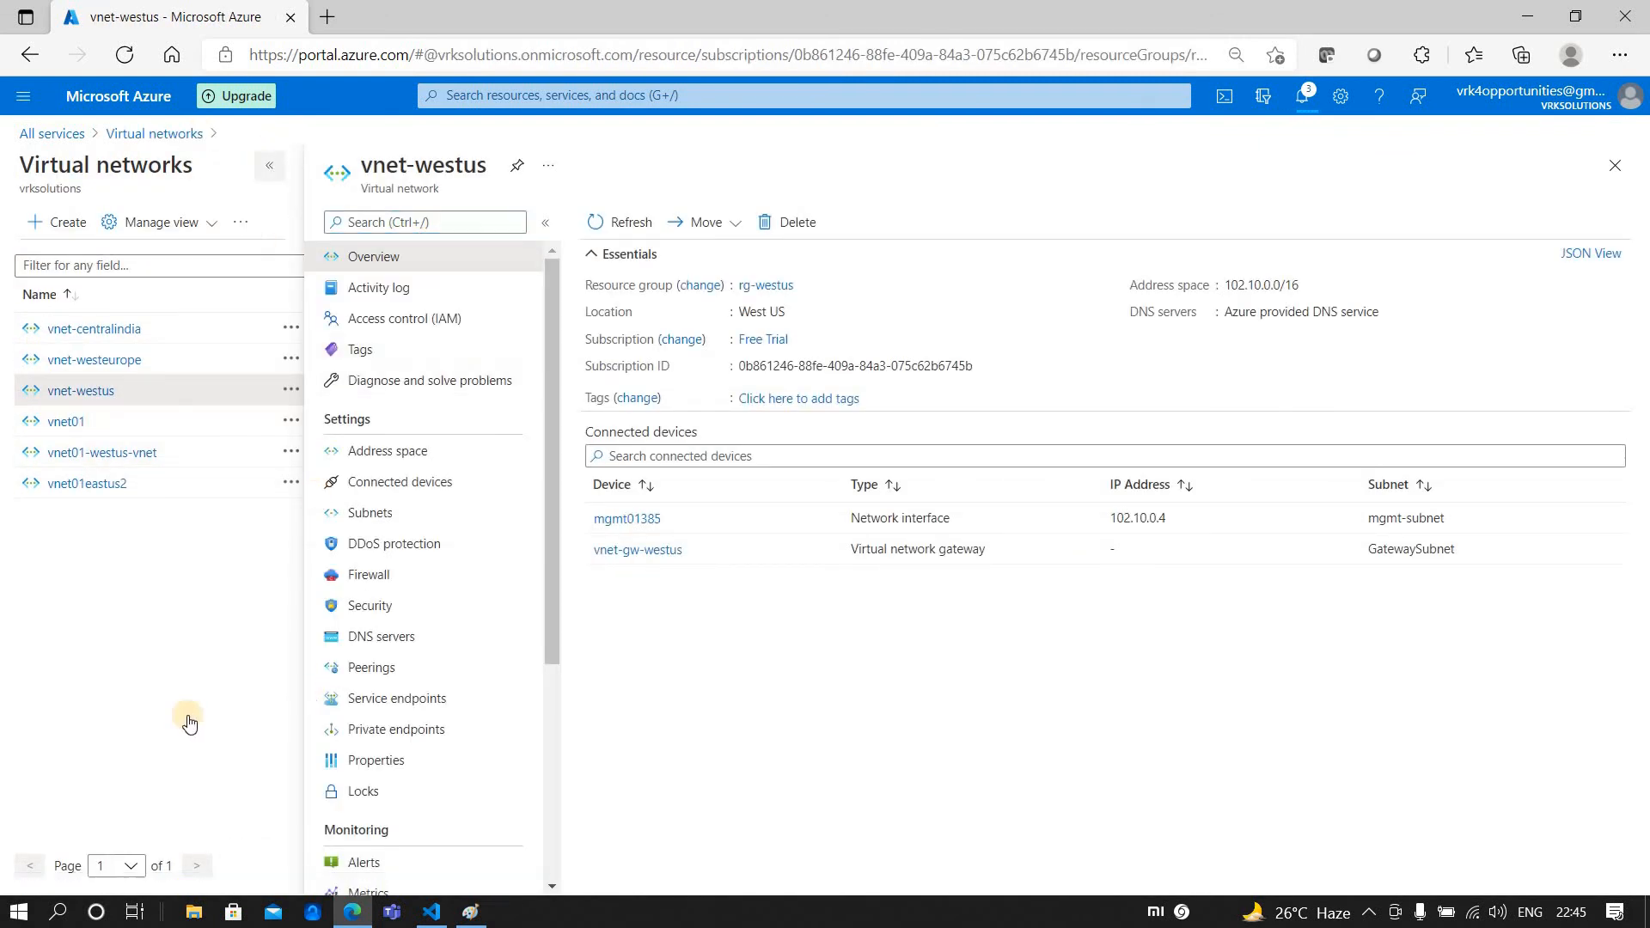
left_click(155, 679)
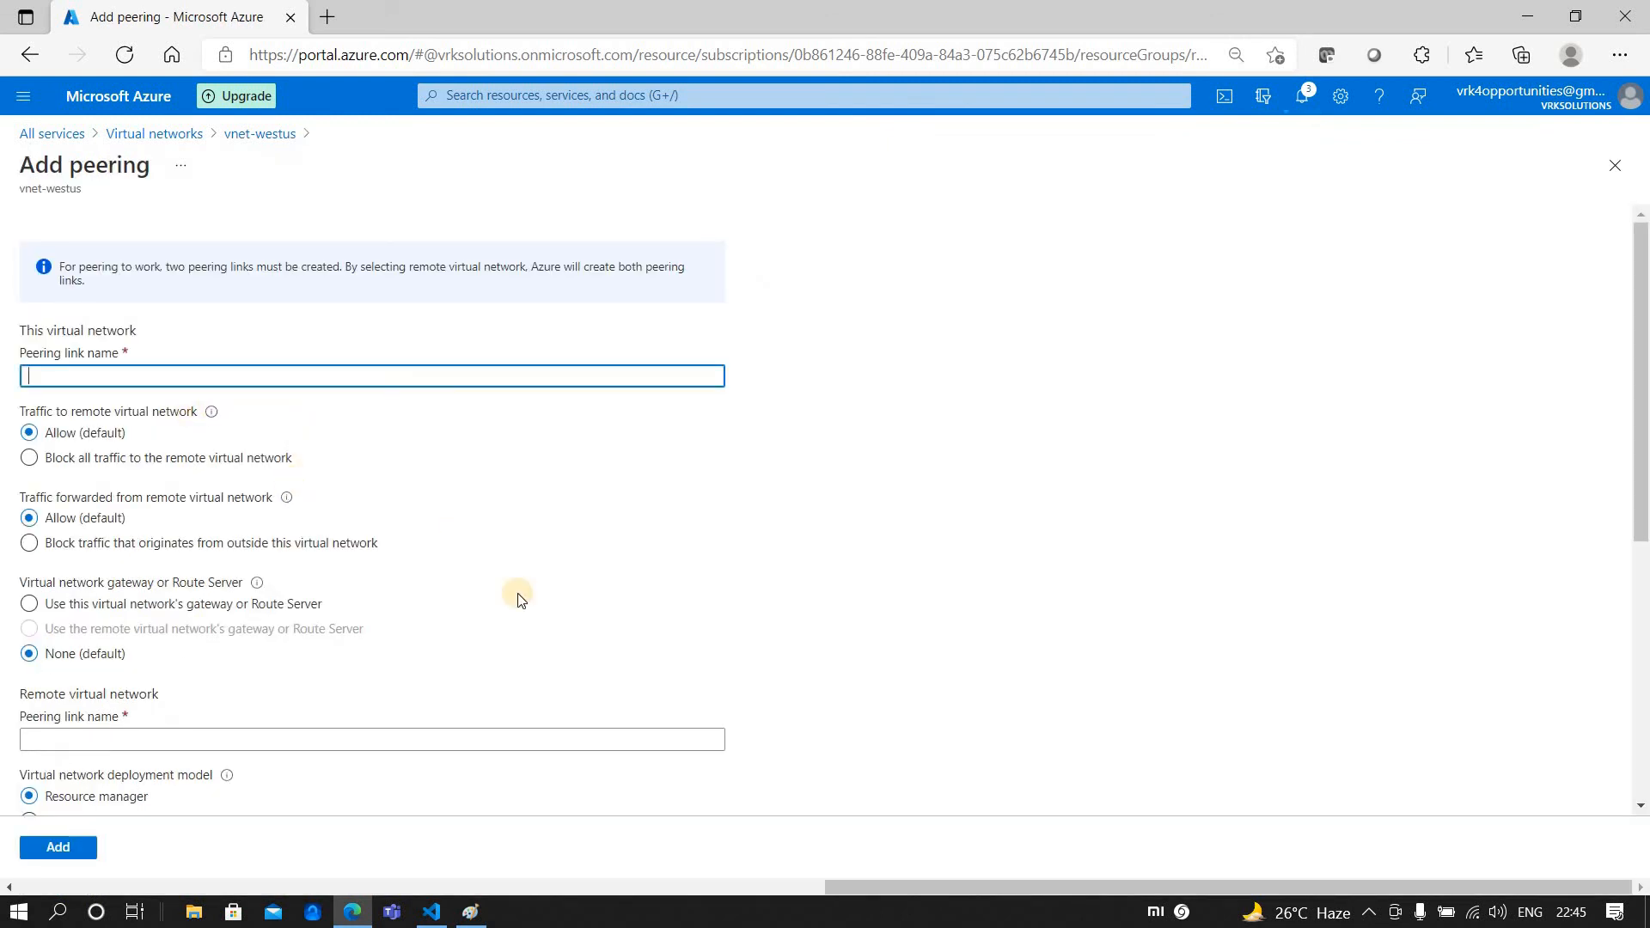
Check the architecture diagram, then name this virtual network's peering link vnet-westus-westeurope-peeringlink.
left_click(470, 911)
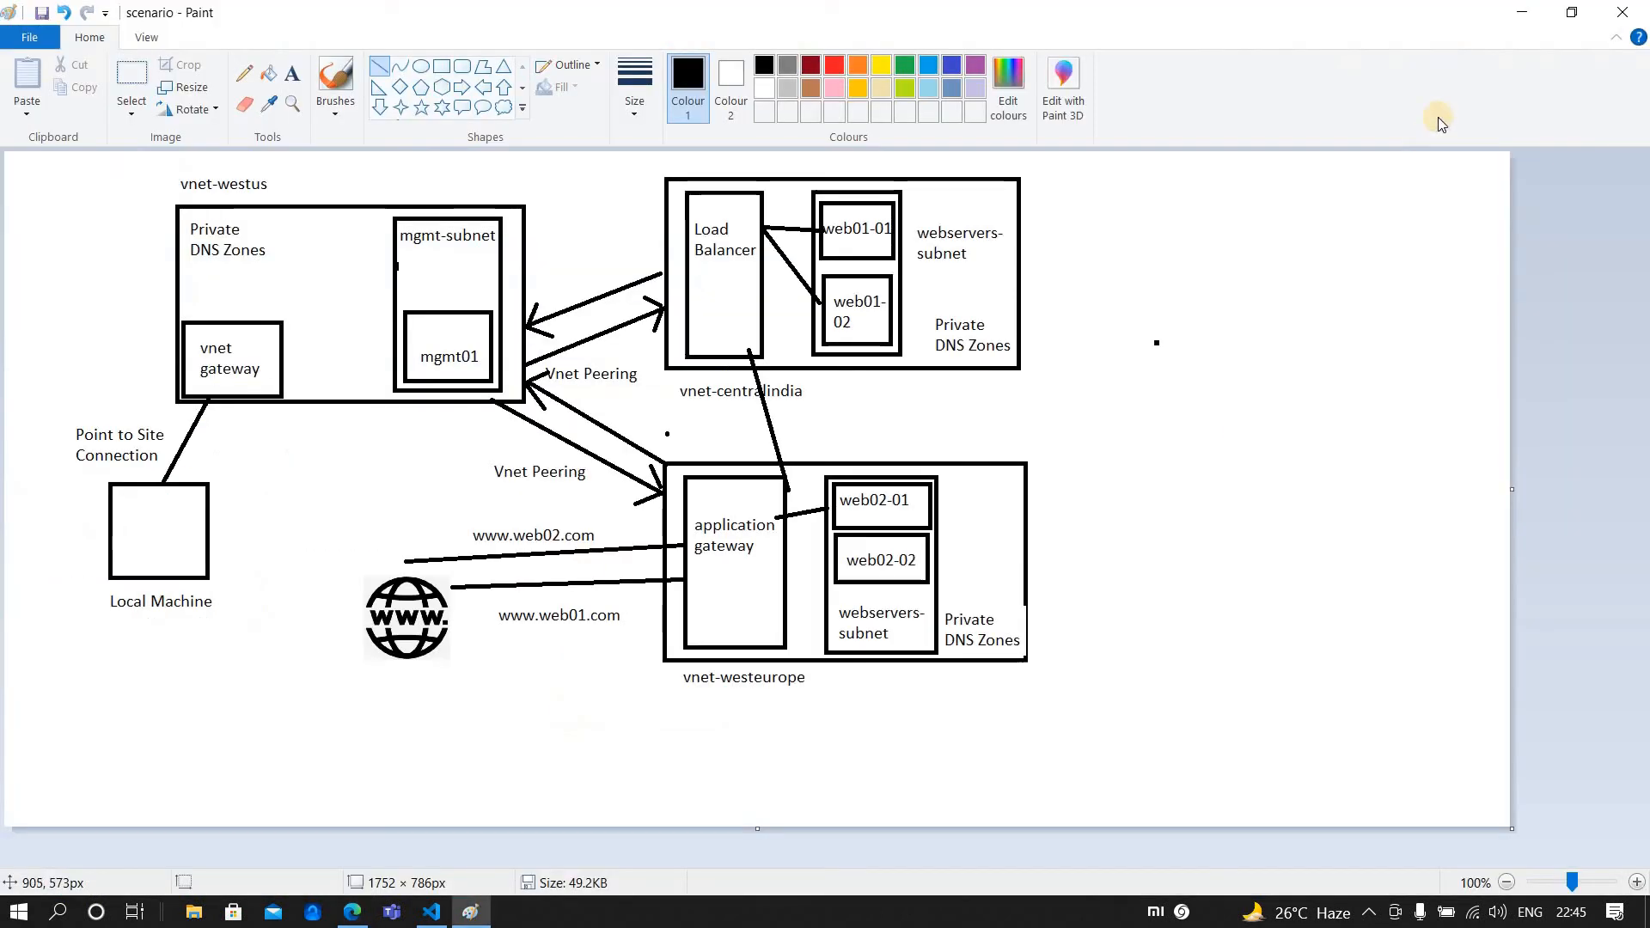
left_click(1522, 12)
type("vnet-west")
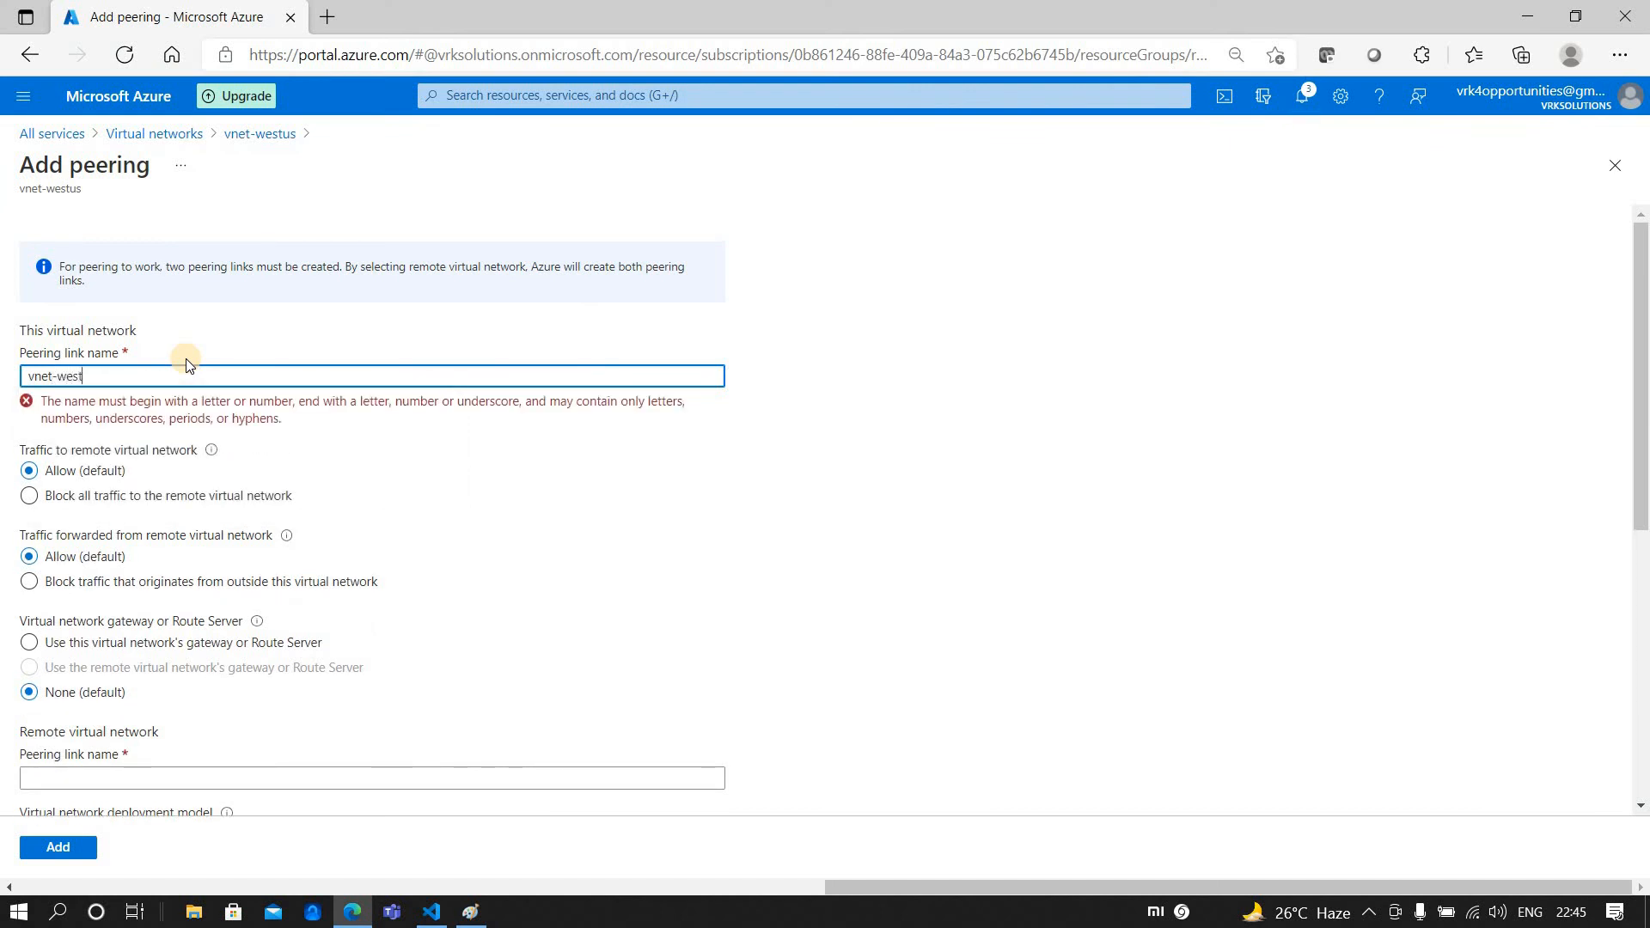
type("us-weste")
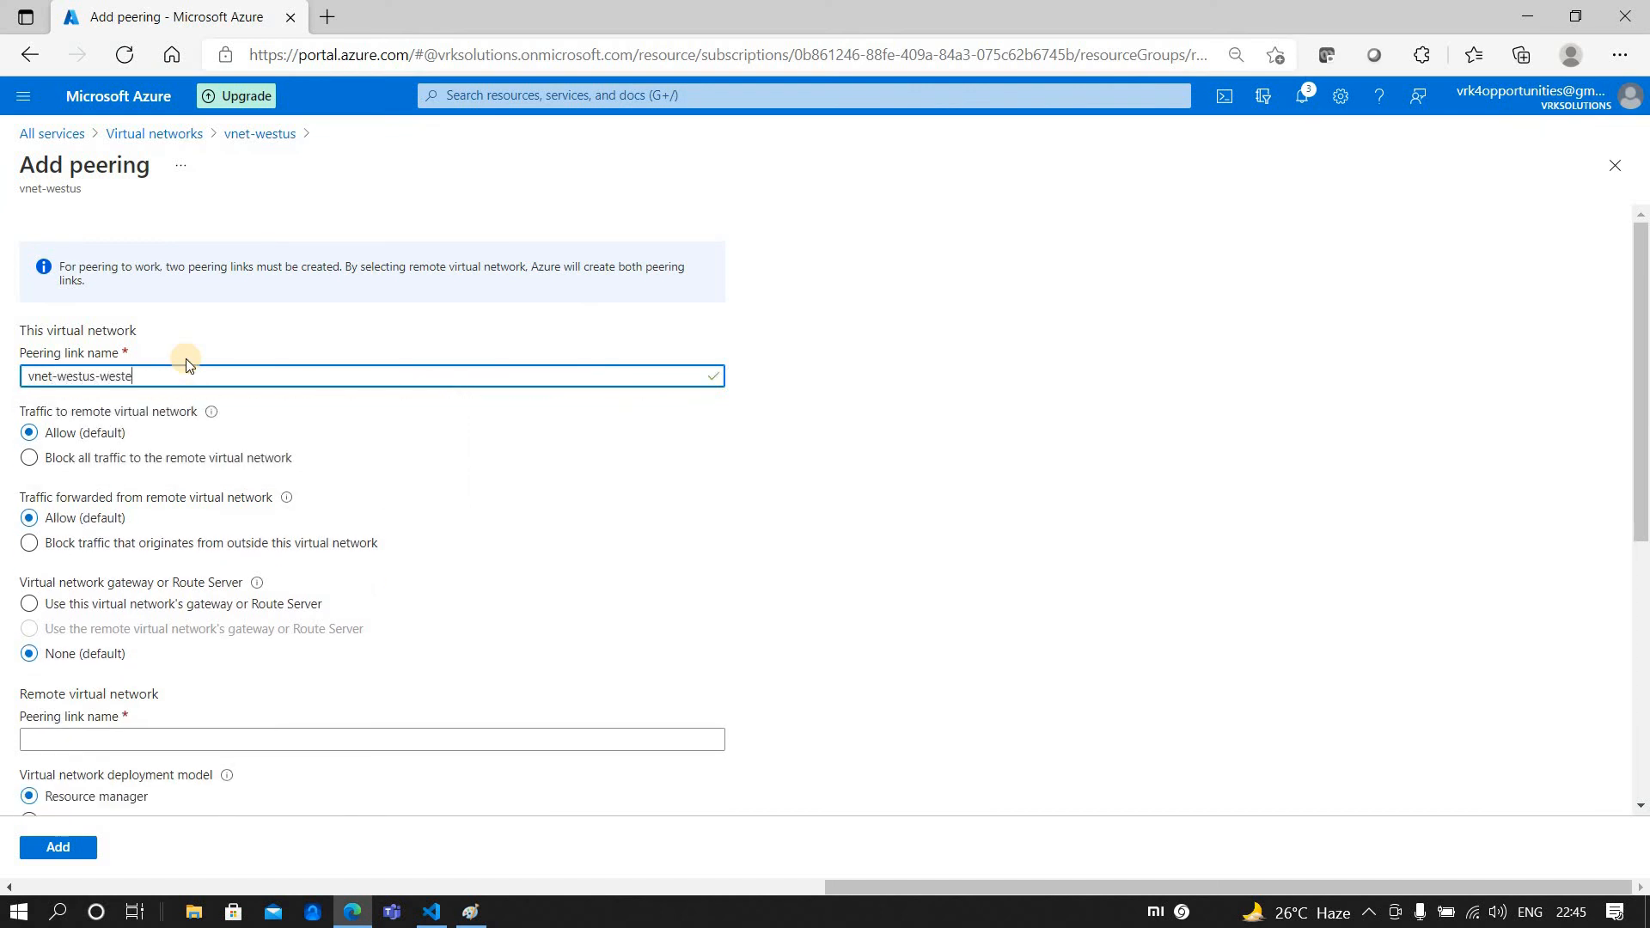
type("urope-peeringlink")
Reuse that link name for the remote virtual network's peering link, changed to vnet-westeurope-westus-peeringlink.
key("ctrl+a")
key("ctrl+c")
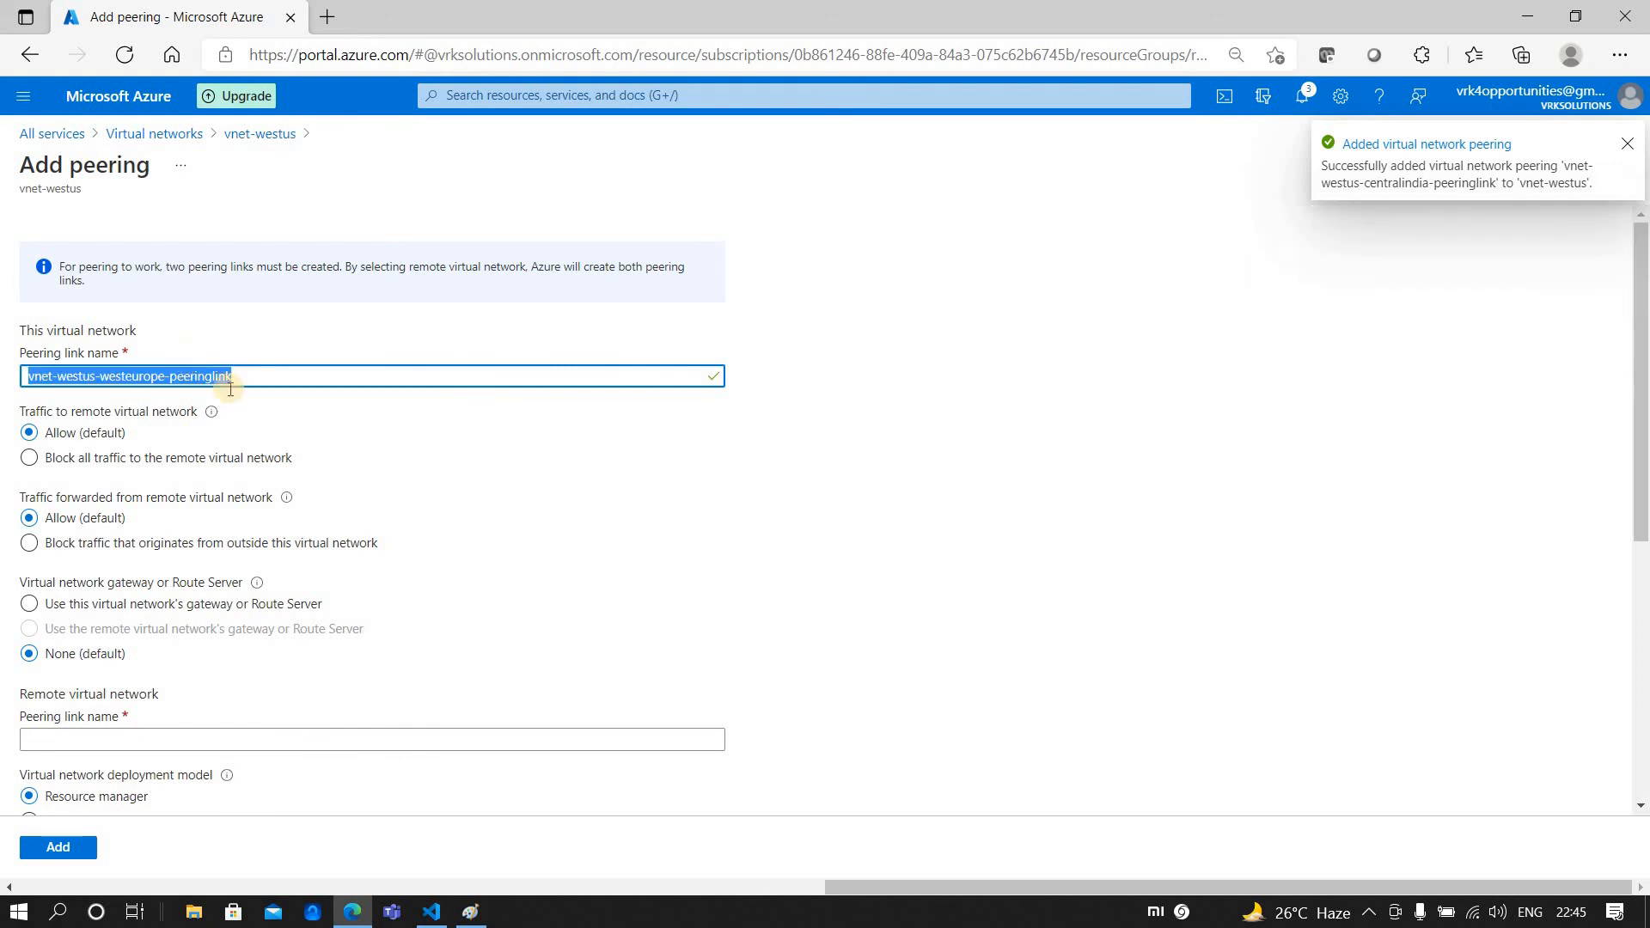
left_click(249, 732)
scroll(840, 530, "down", 2)
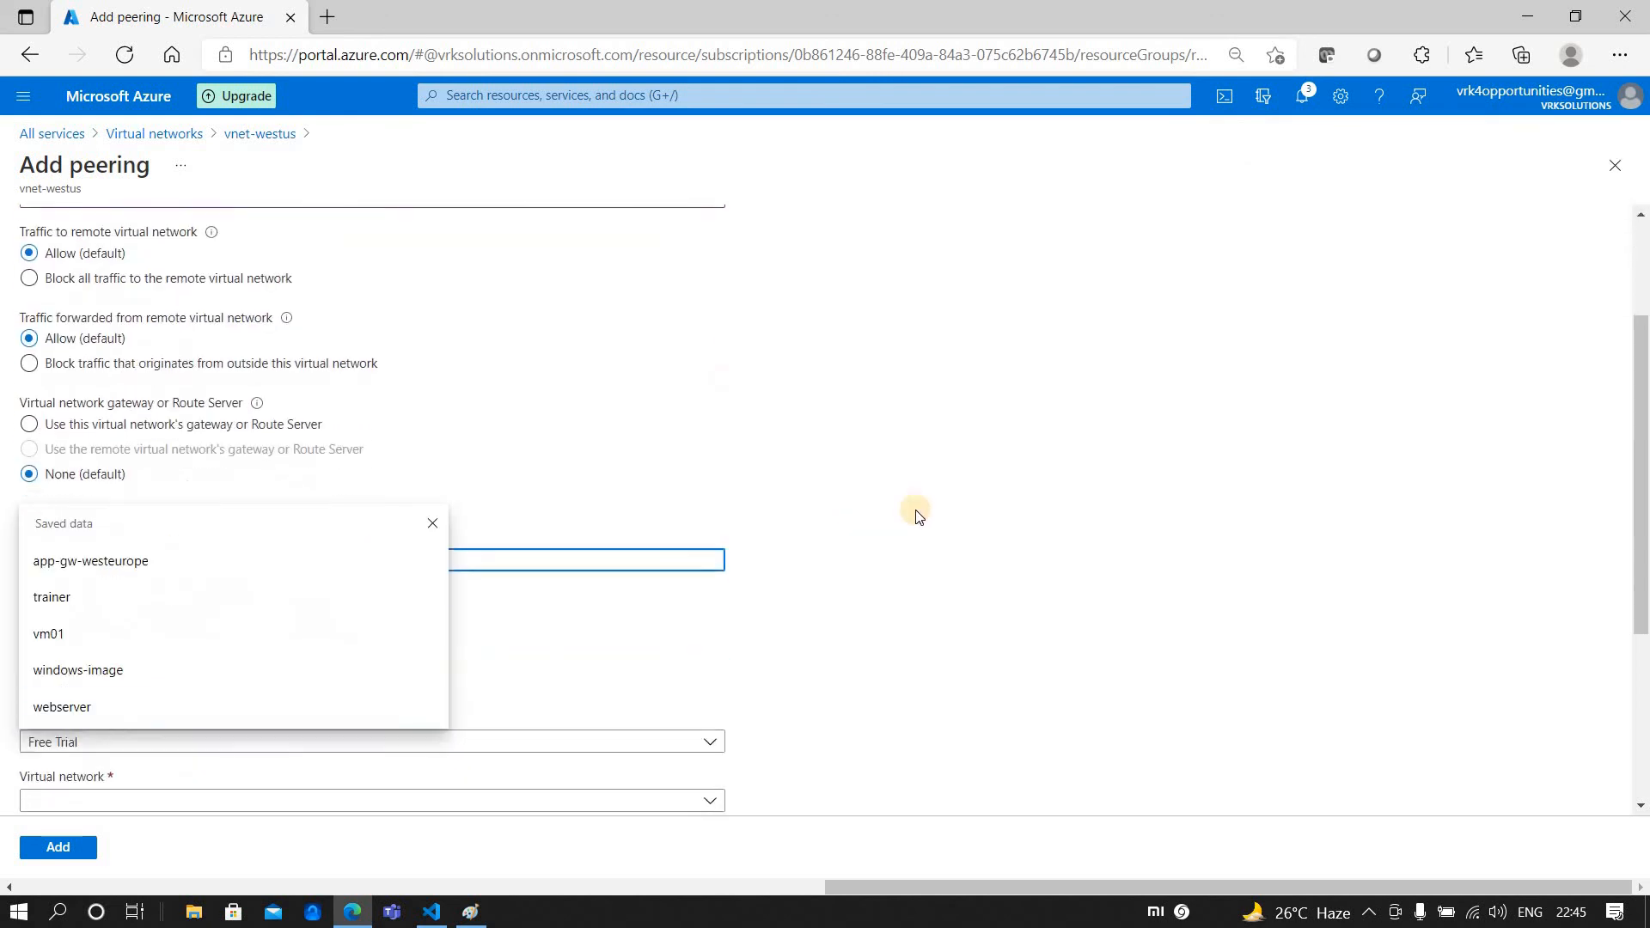
key("ctrl+v")
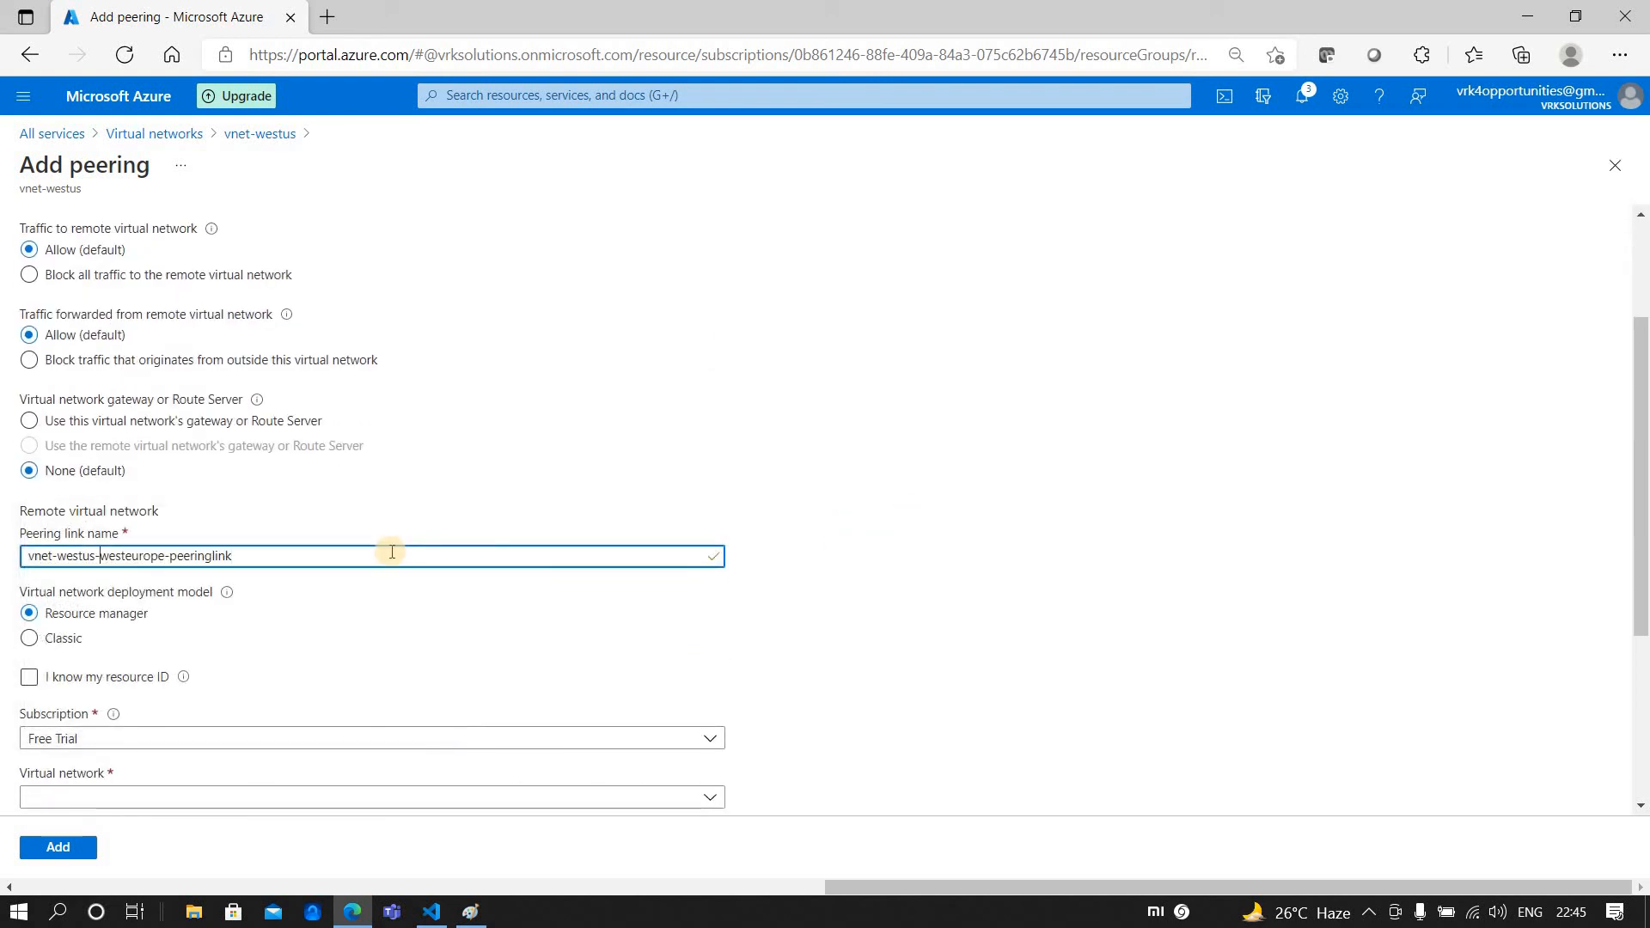
key("BackSpace")
Select vnet-westeurope as the remote virtual network and add the peering with the default traffic and gateway options.
scroll(254, 578, "down", 2)
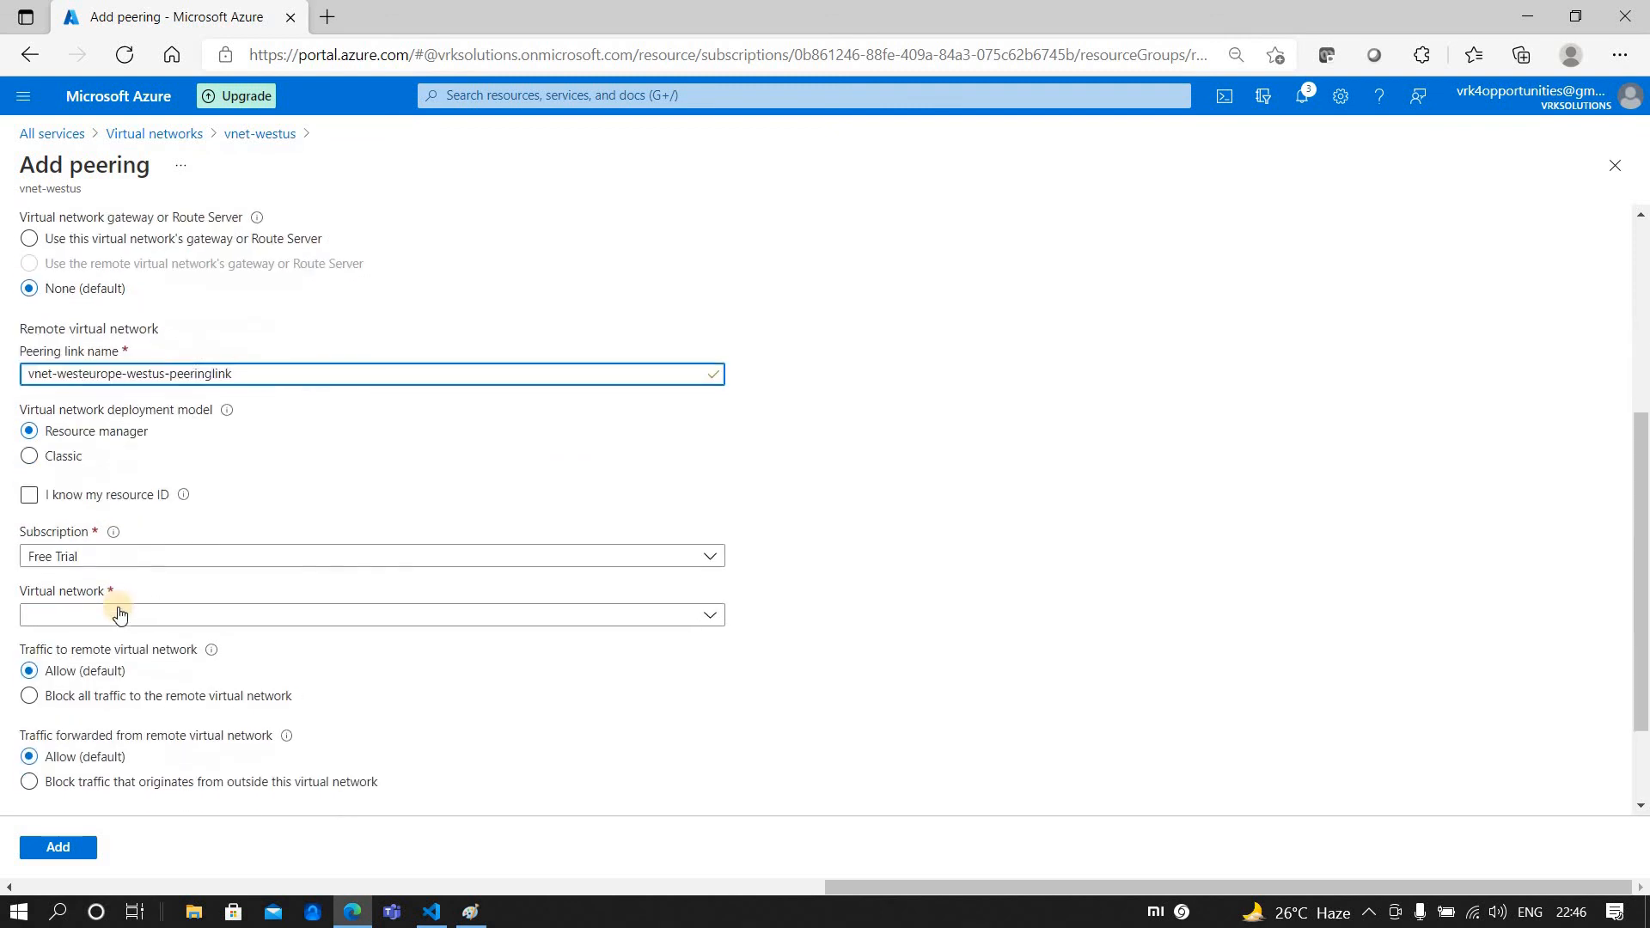
left_click(137, 615)
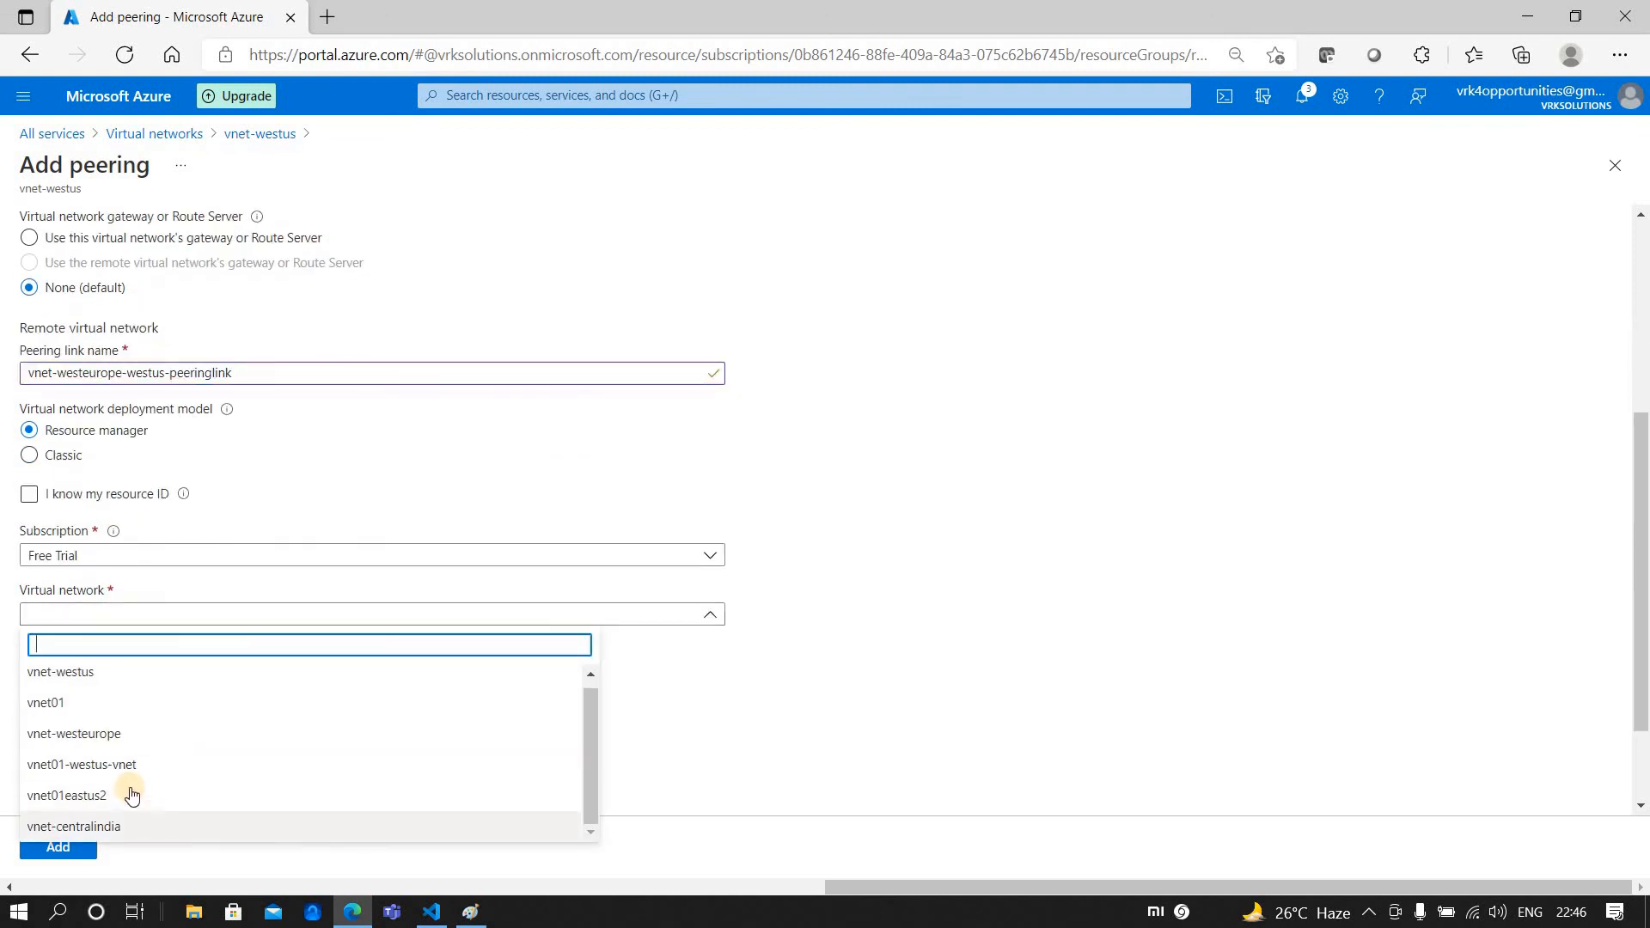
left_click(111, 739)
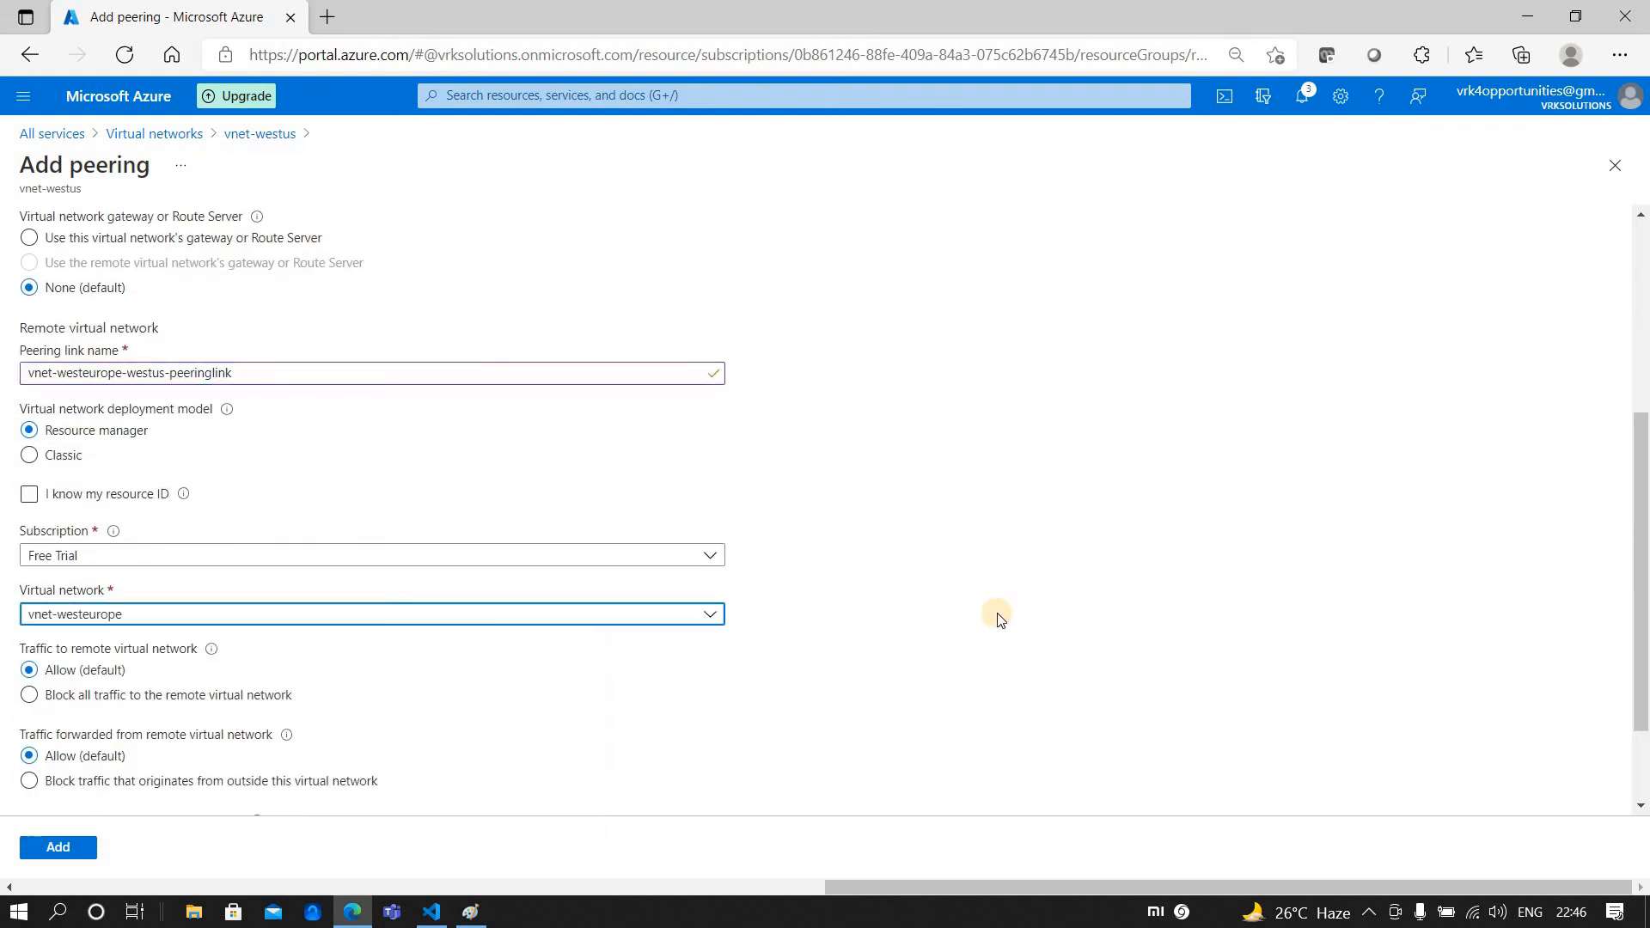
scroll(996, 620, "down", 2)
left_click(58, 848)
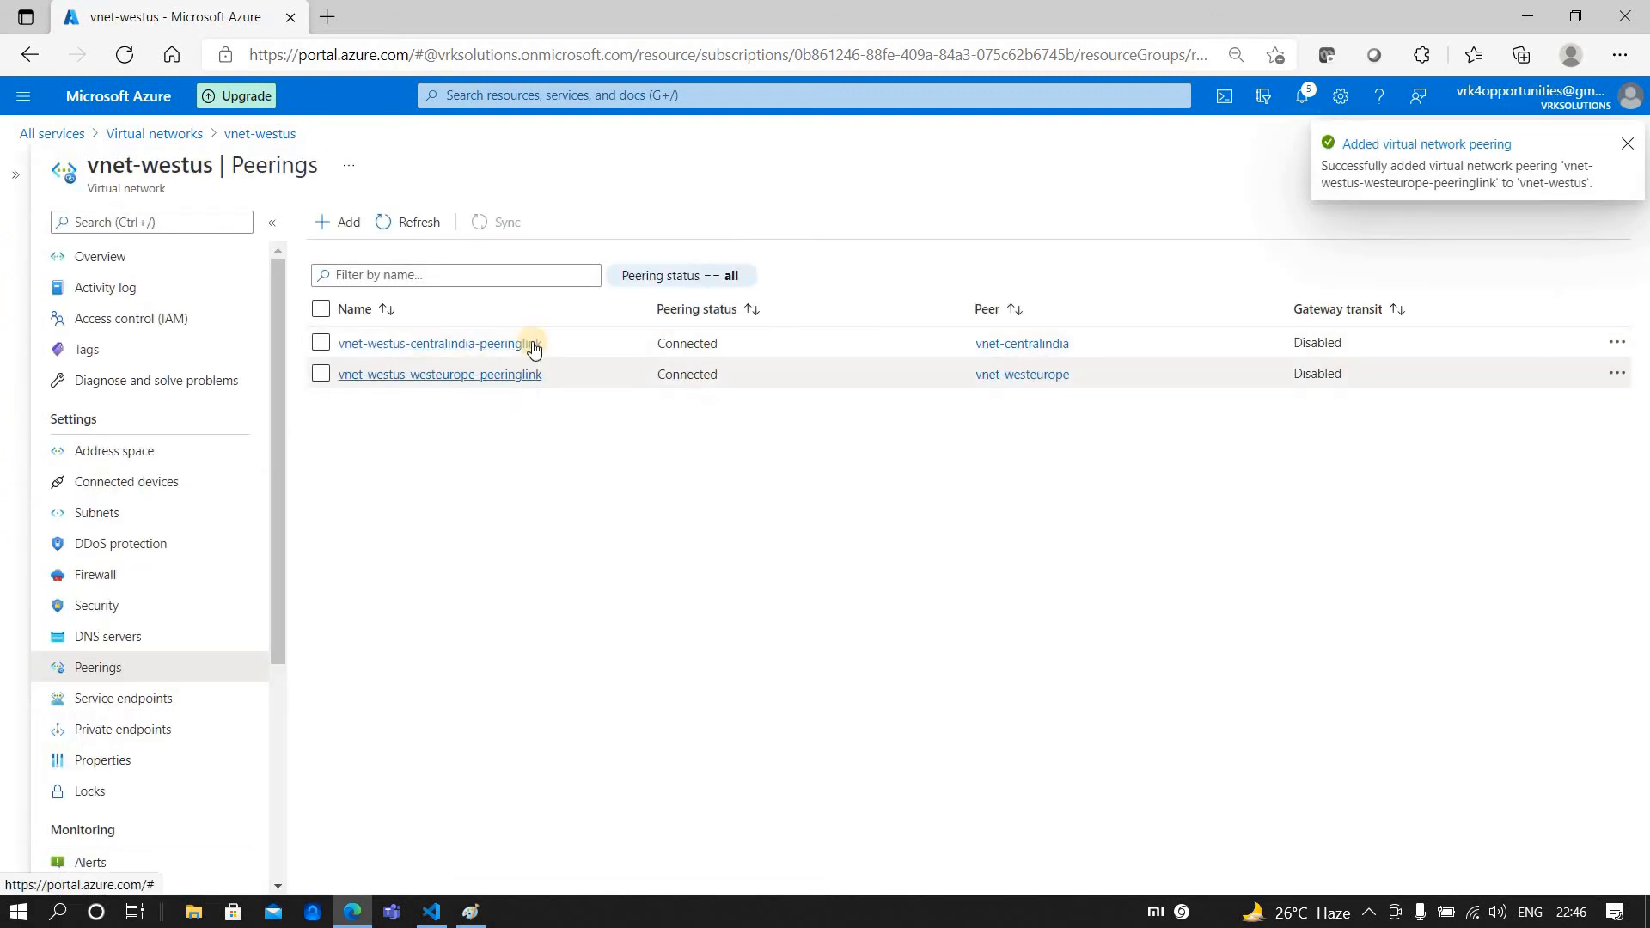
Open the Windows VPN settings and connect to the vnet-westus Azure VPN.
right_click(1475, 914)
left_click(1486, 885)
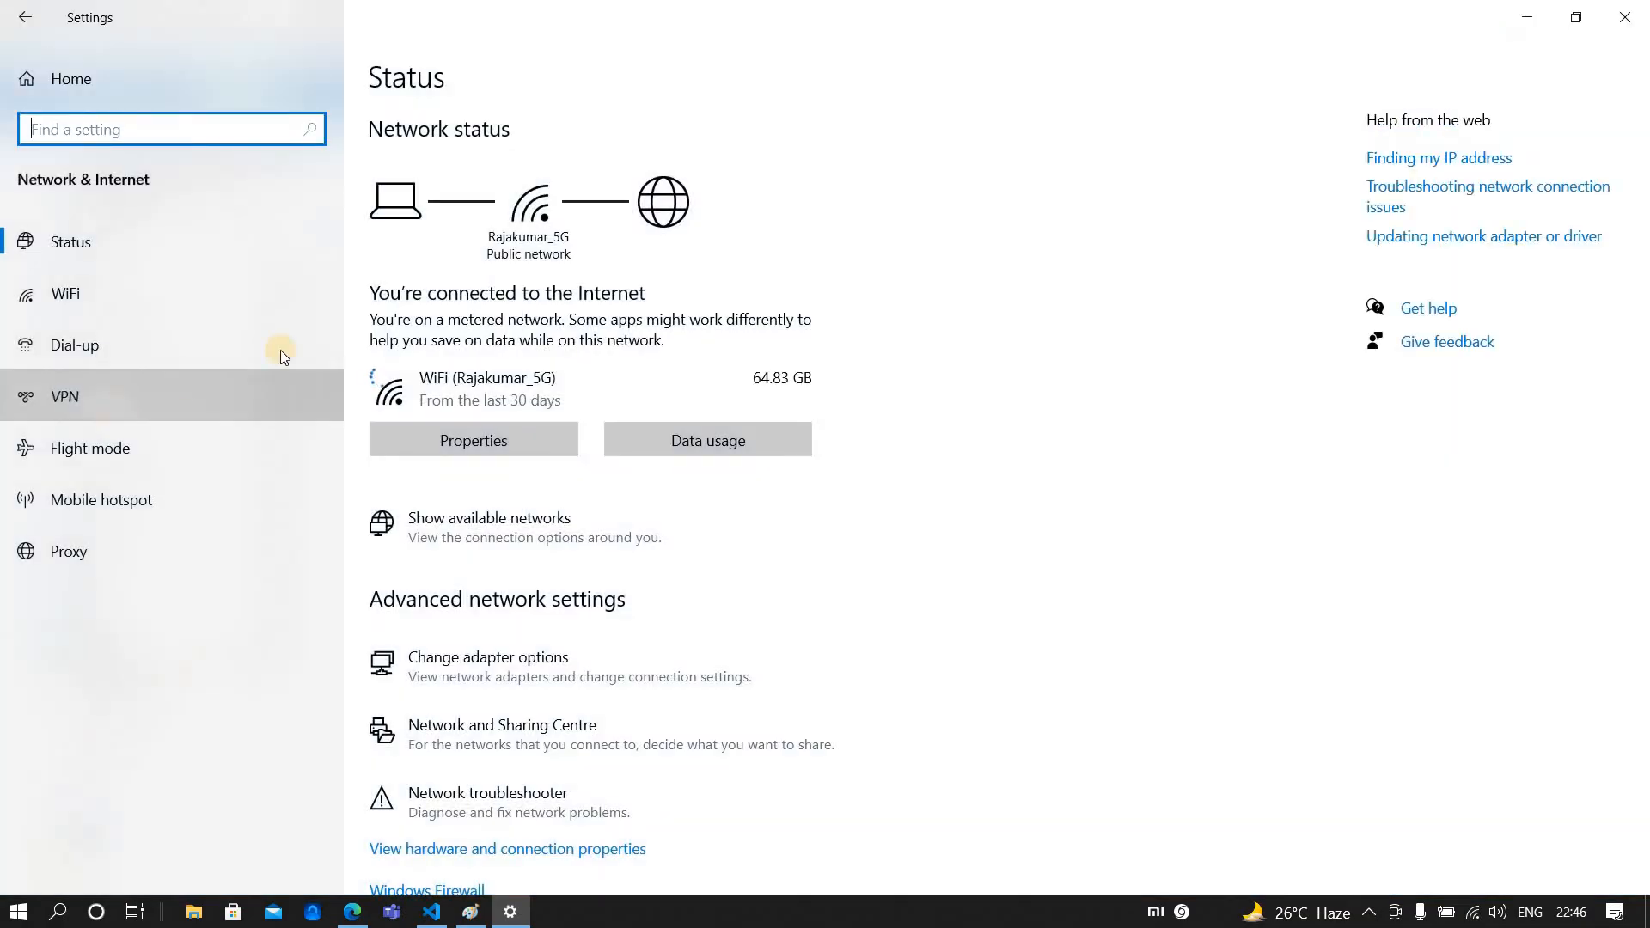
left_click(257, 391)
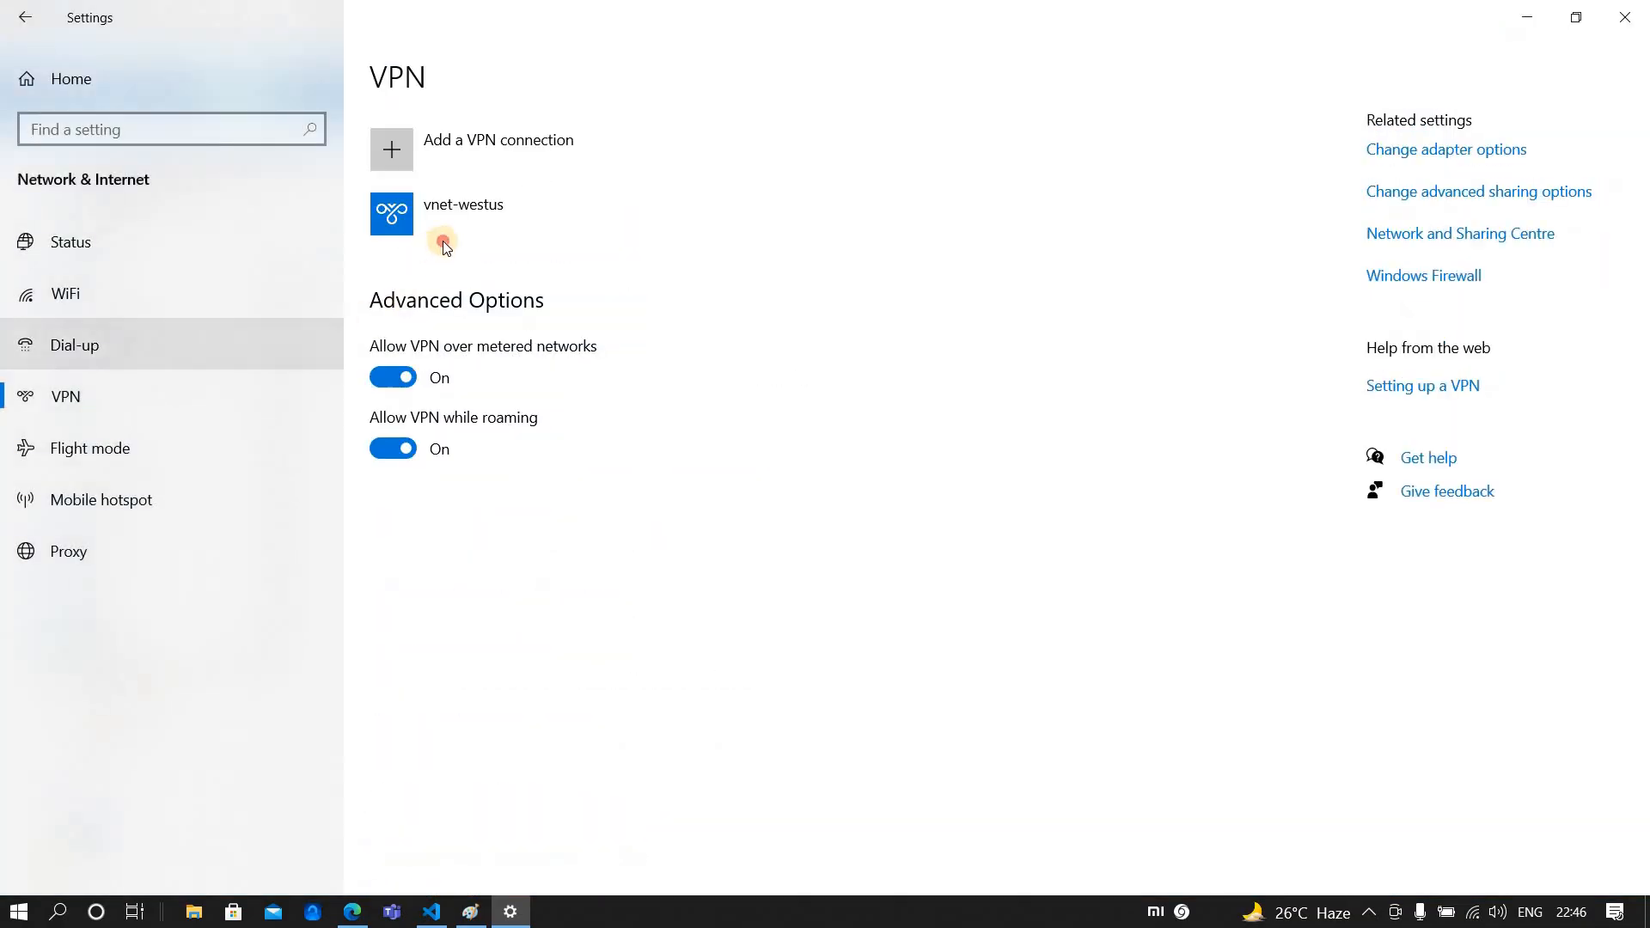
left_click(559, 217)
left_click(553, 286)
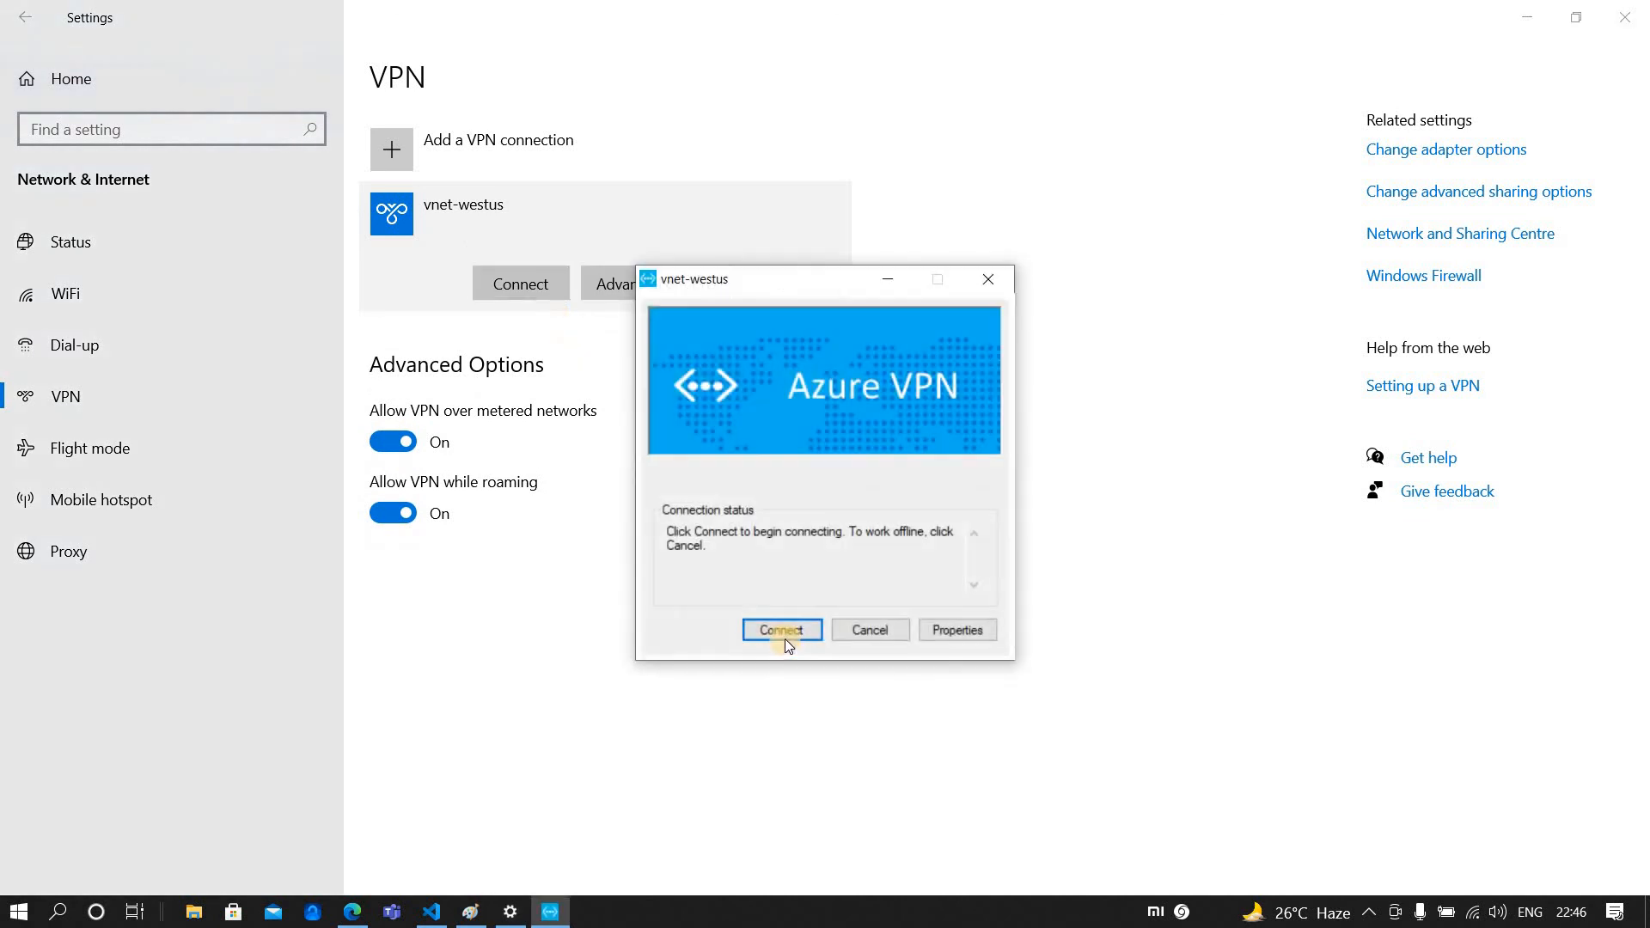
left_click(782, 630)
left_click(851, 563)
Switch back to the Azure portal's virtual machines list and launch PowerShell 7.
left_click(354, 910)
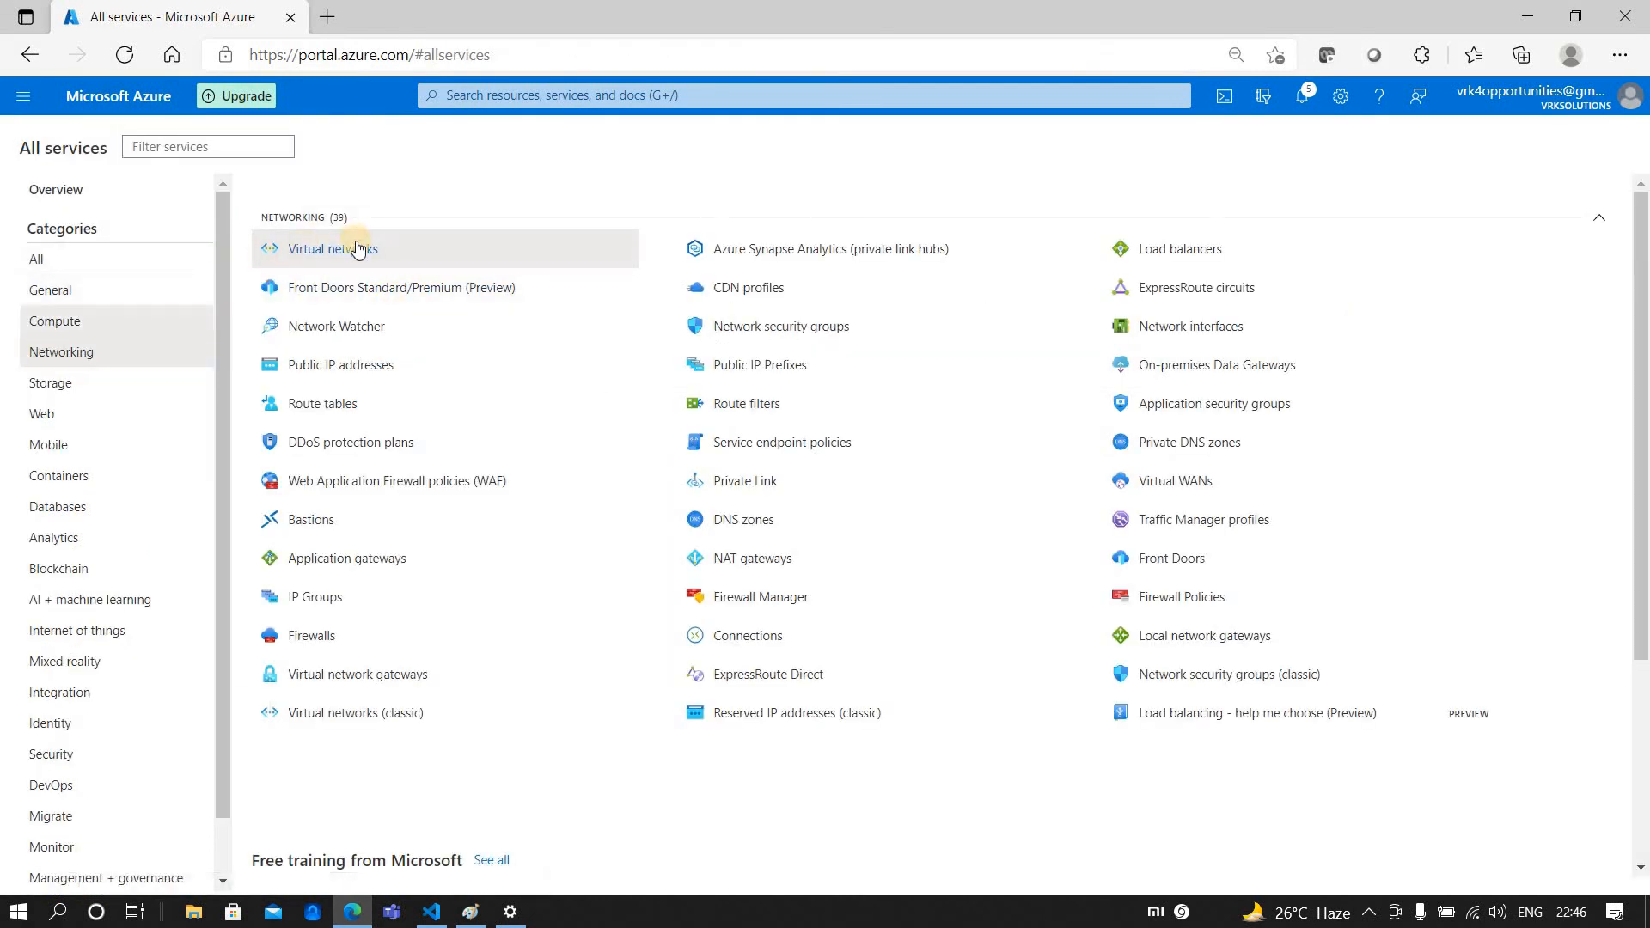
left_click(358, 246)
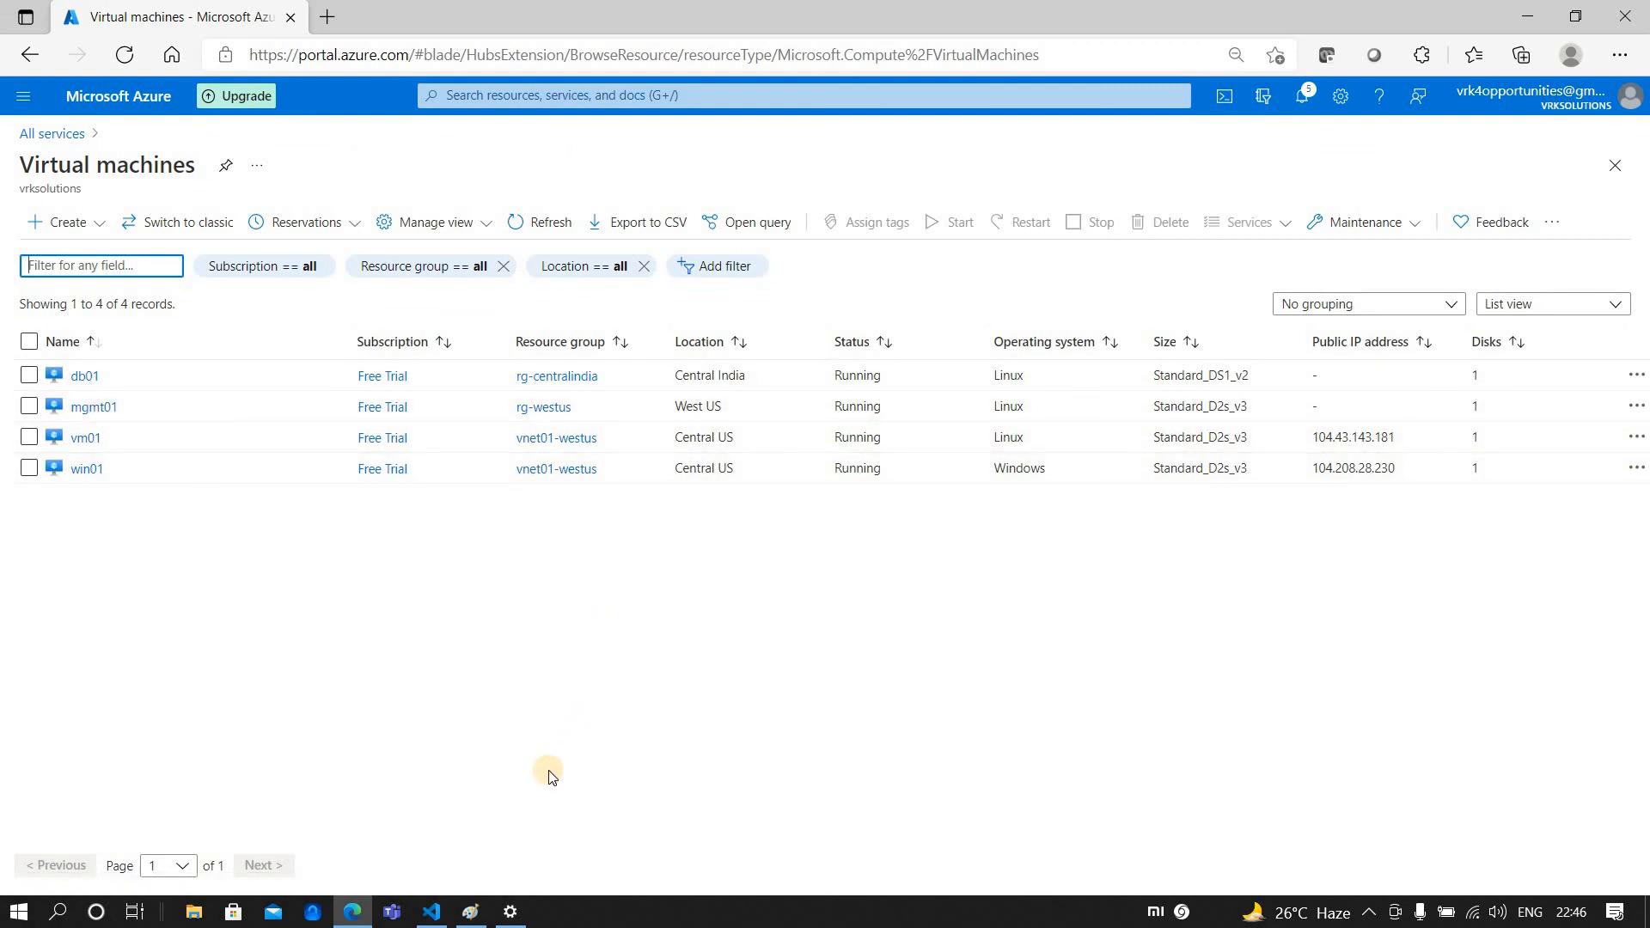
key("super")
key("super")
key("super")
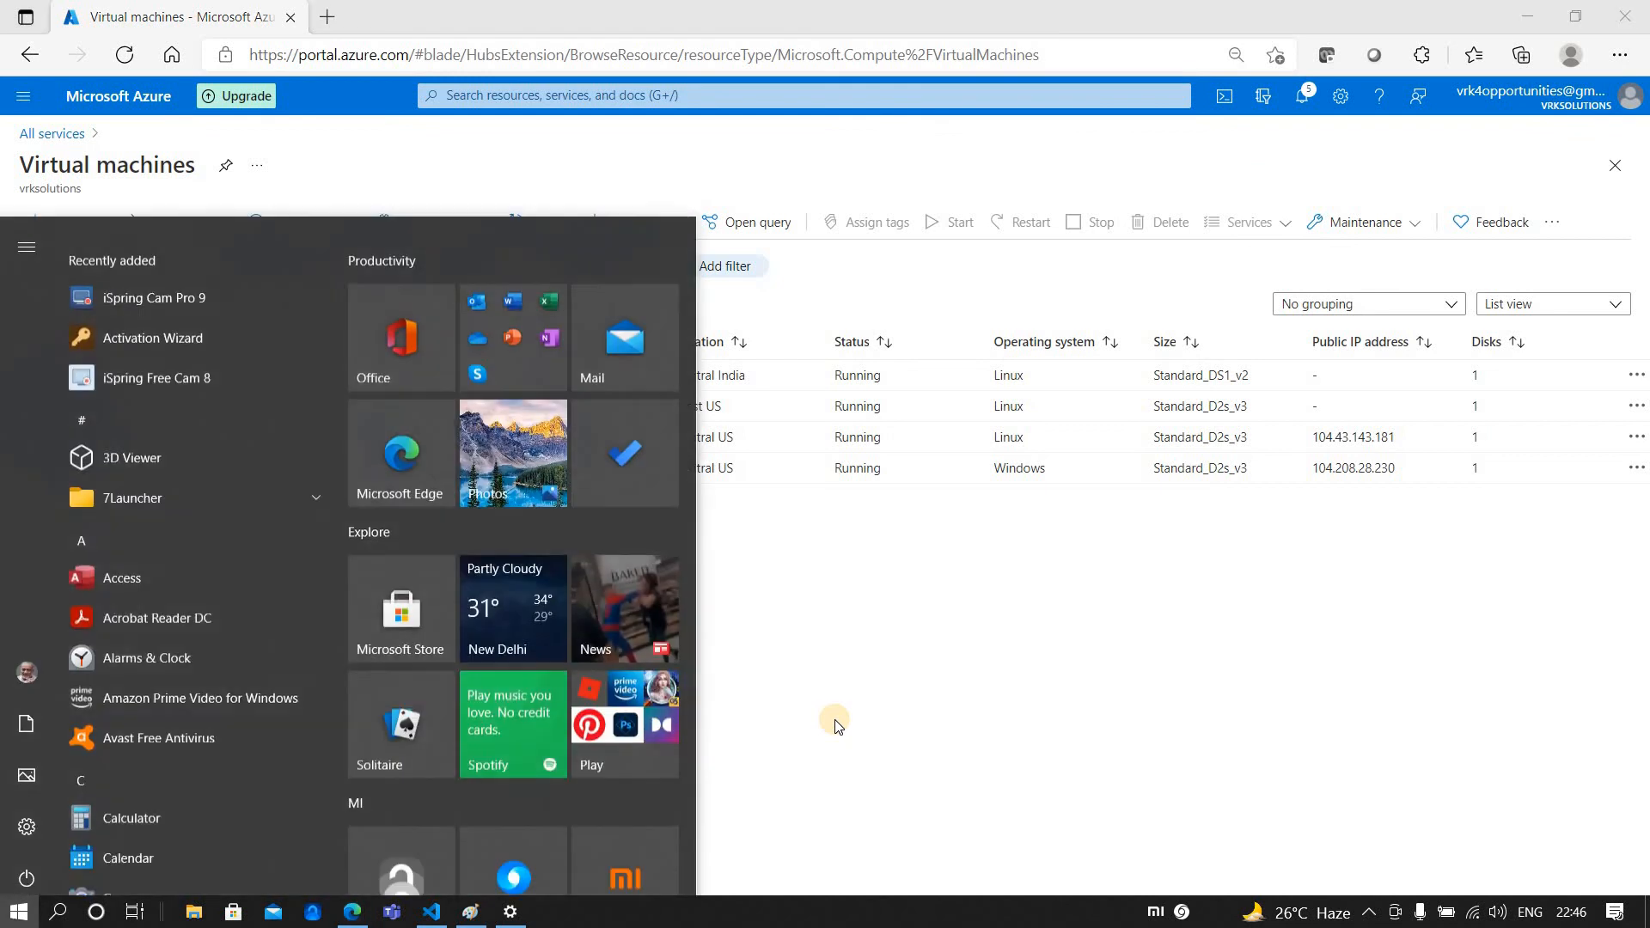
type("pw")
key("Return")
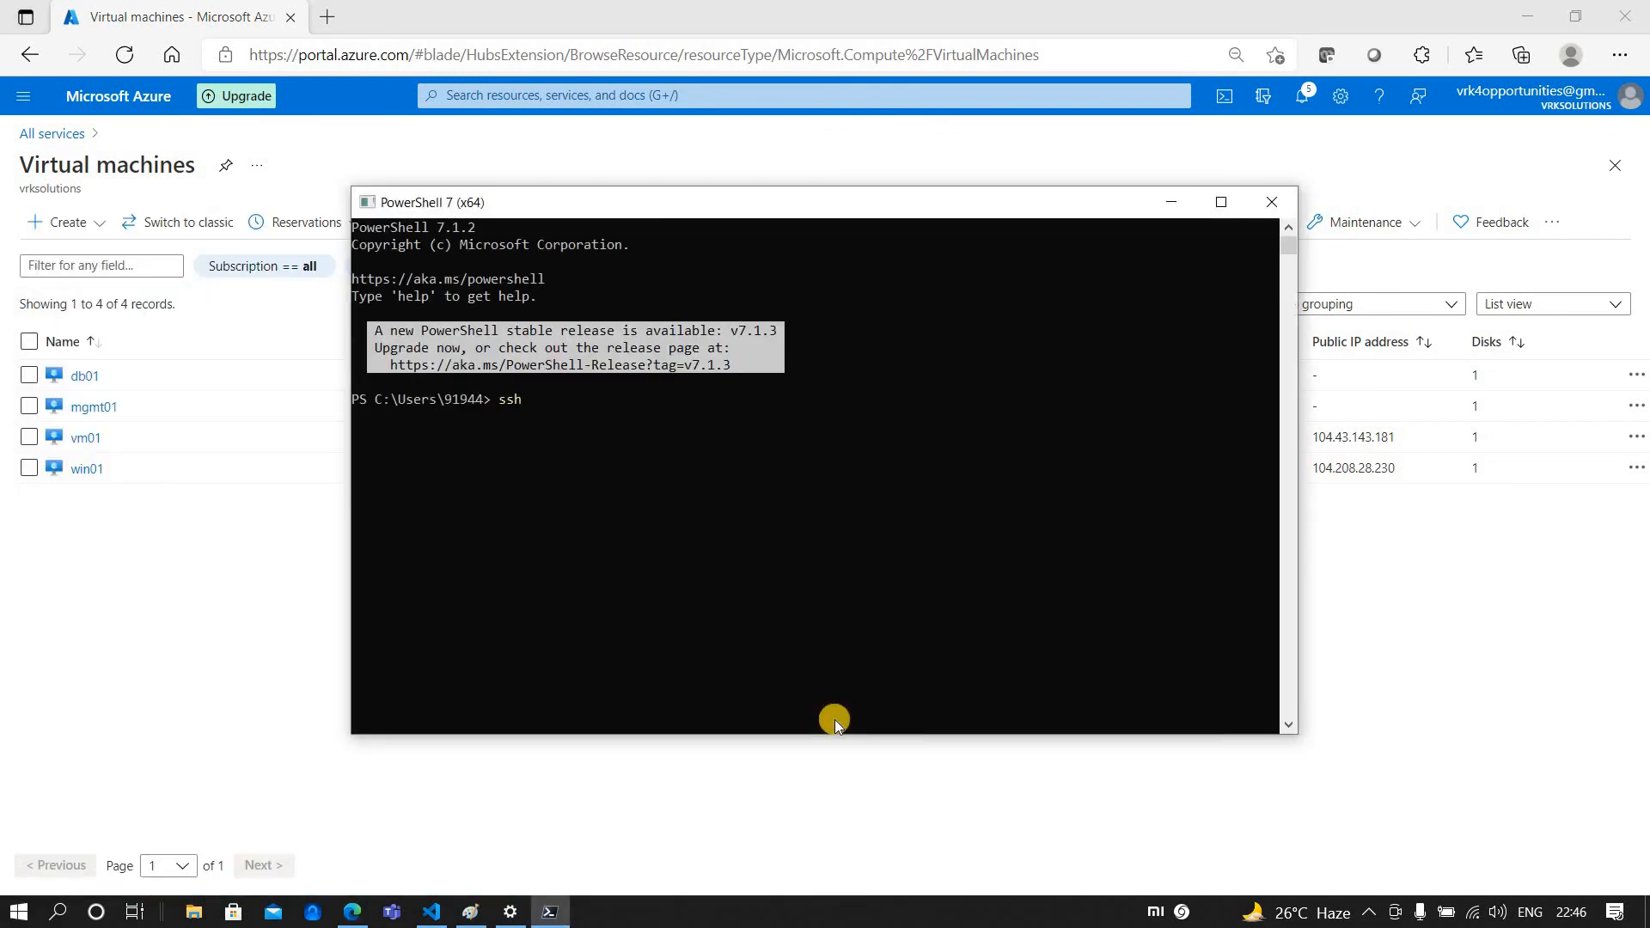
Connect over SSH to mgmt01 as trainer, using the private IP address 102.10.0.4 from its overview page.
type("ssh trainer")
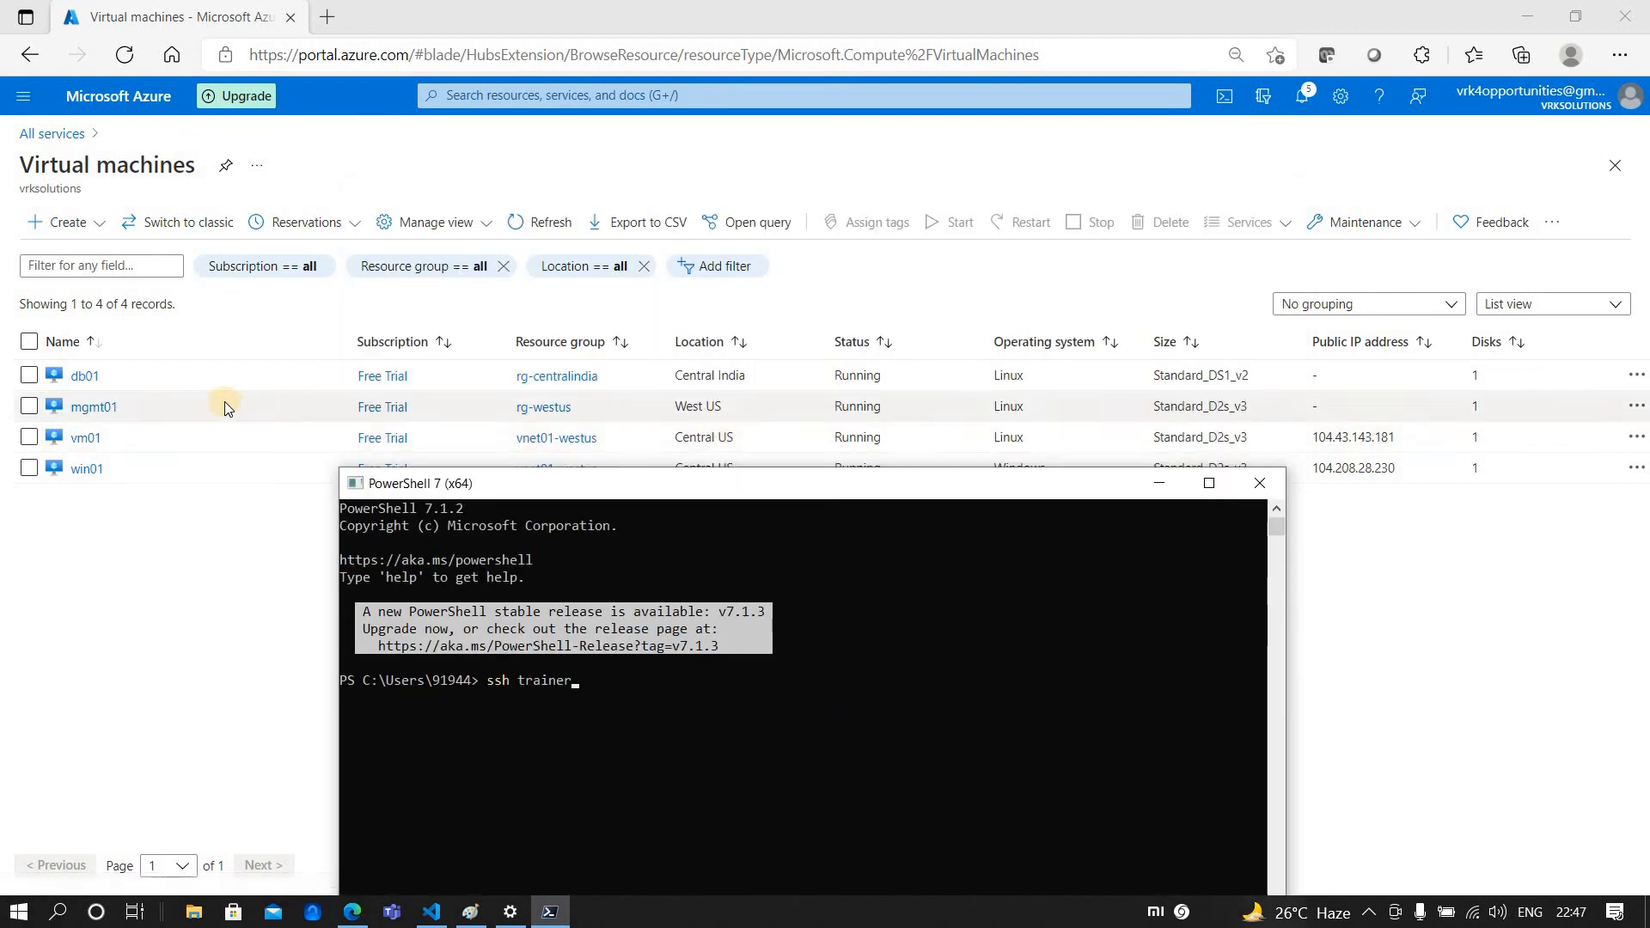
left_click(93, 406)
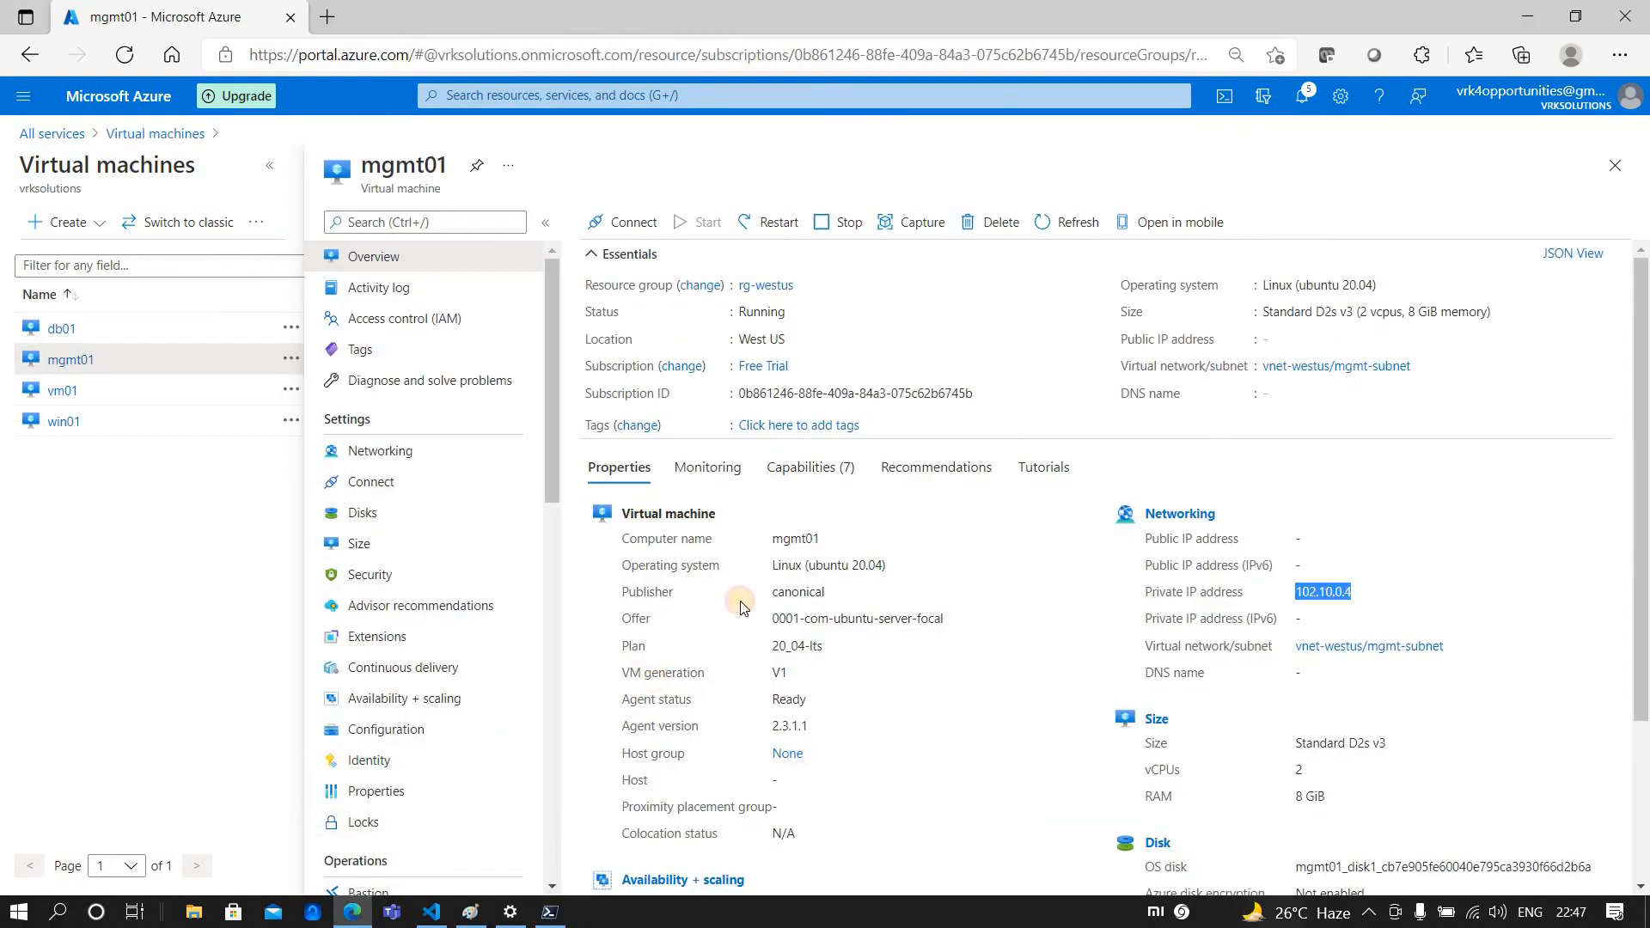
left_click(548, 911)
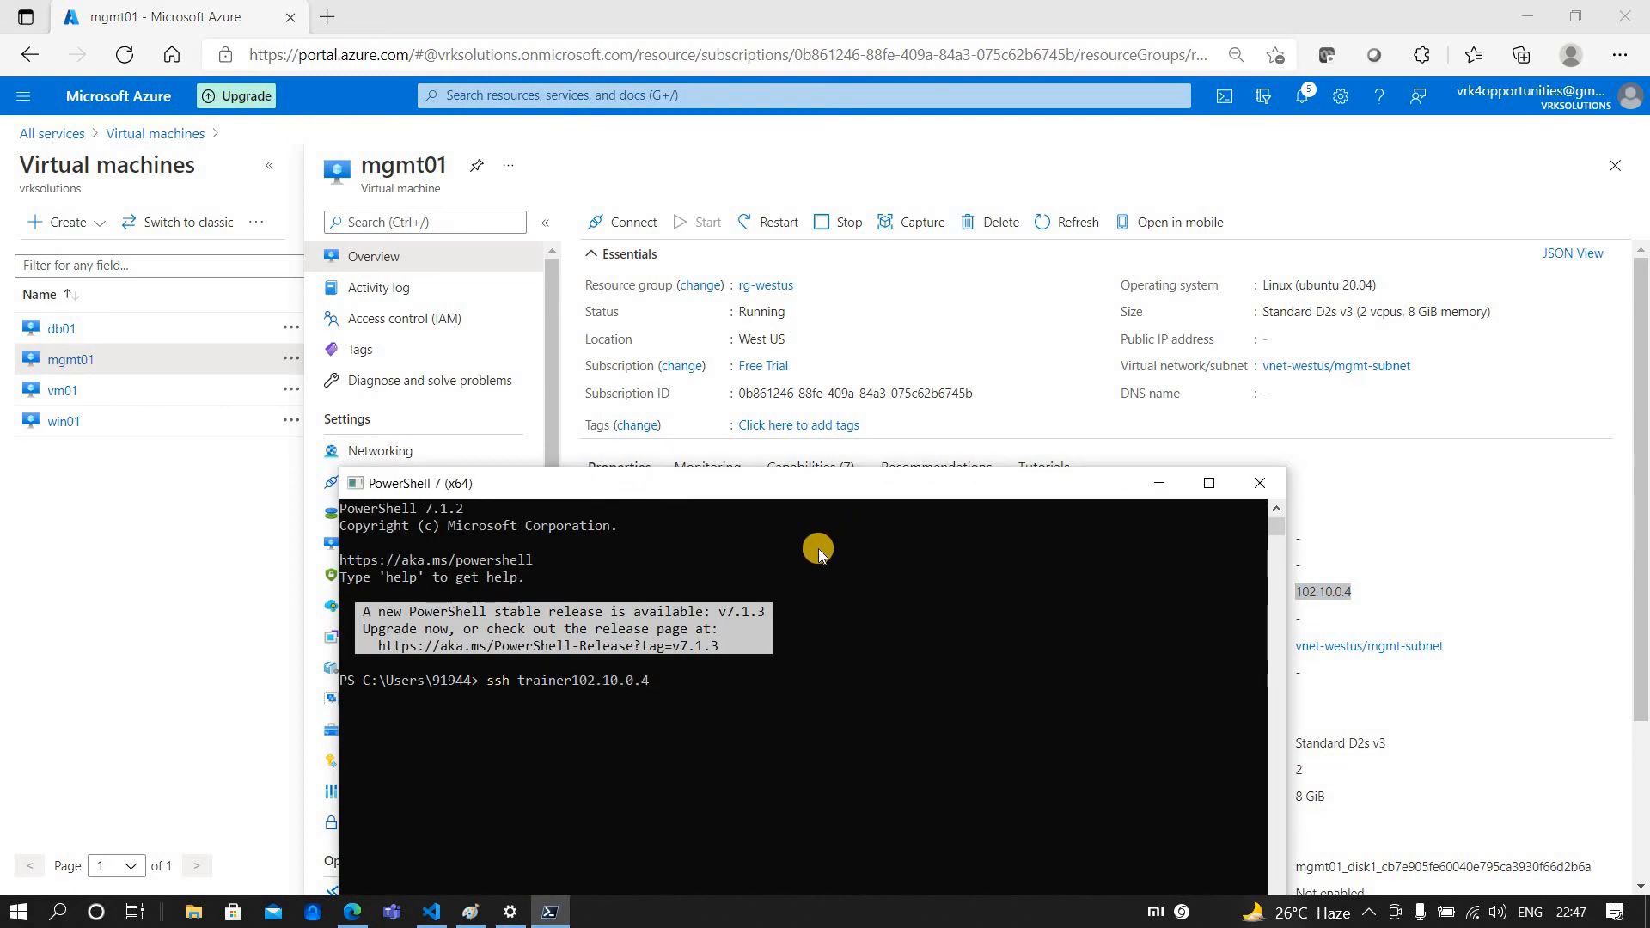
key("Left")
key("Left")
key("Left")
key("Left")
key("Left")
key("Left")
key("Left")
key("Left")
type("@")
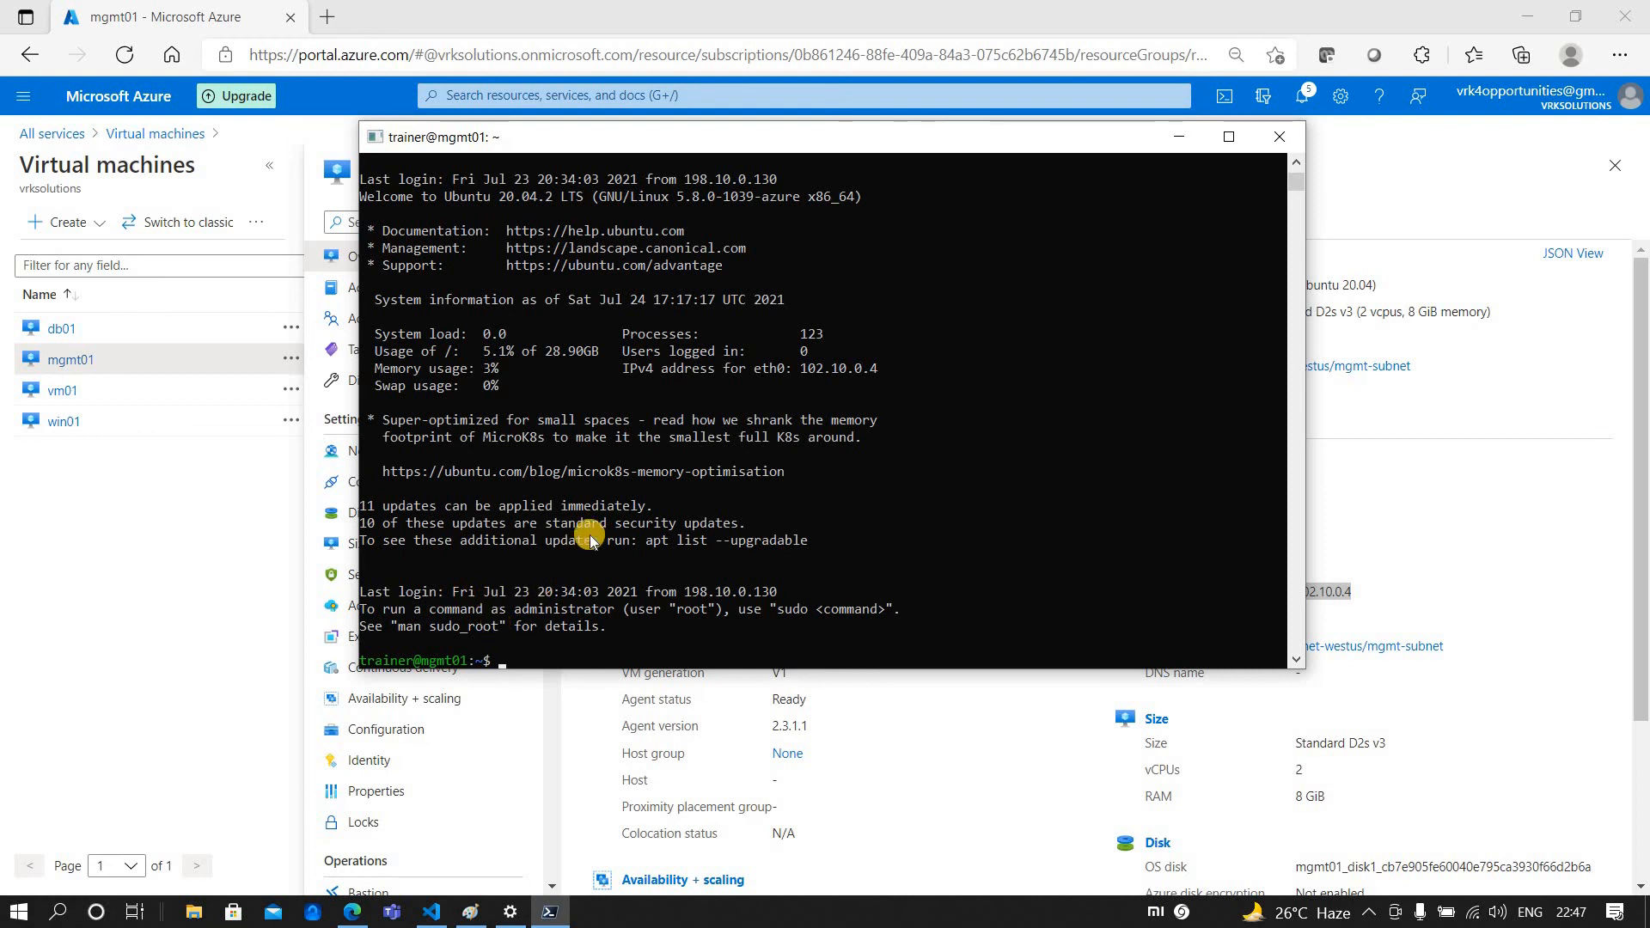
scroll(590, 542, "down", 2)
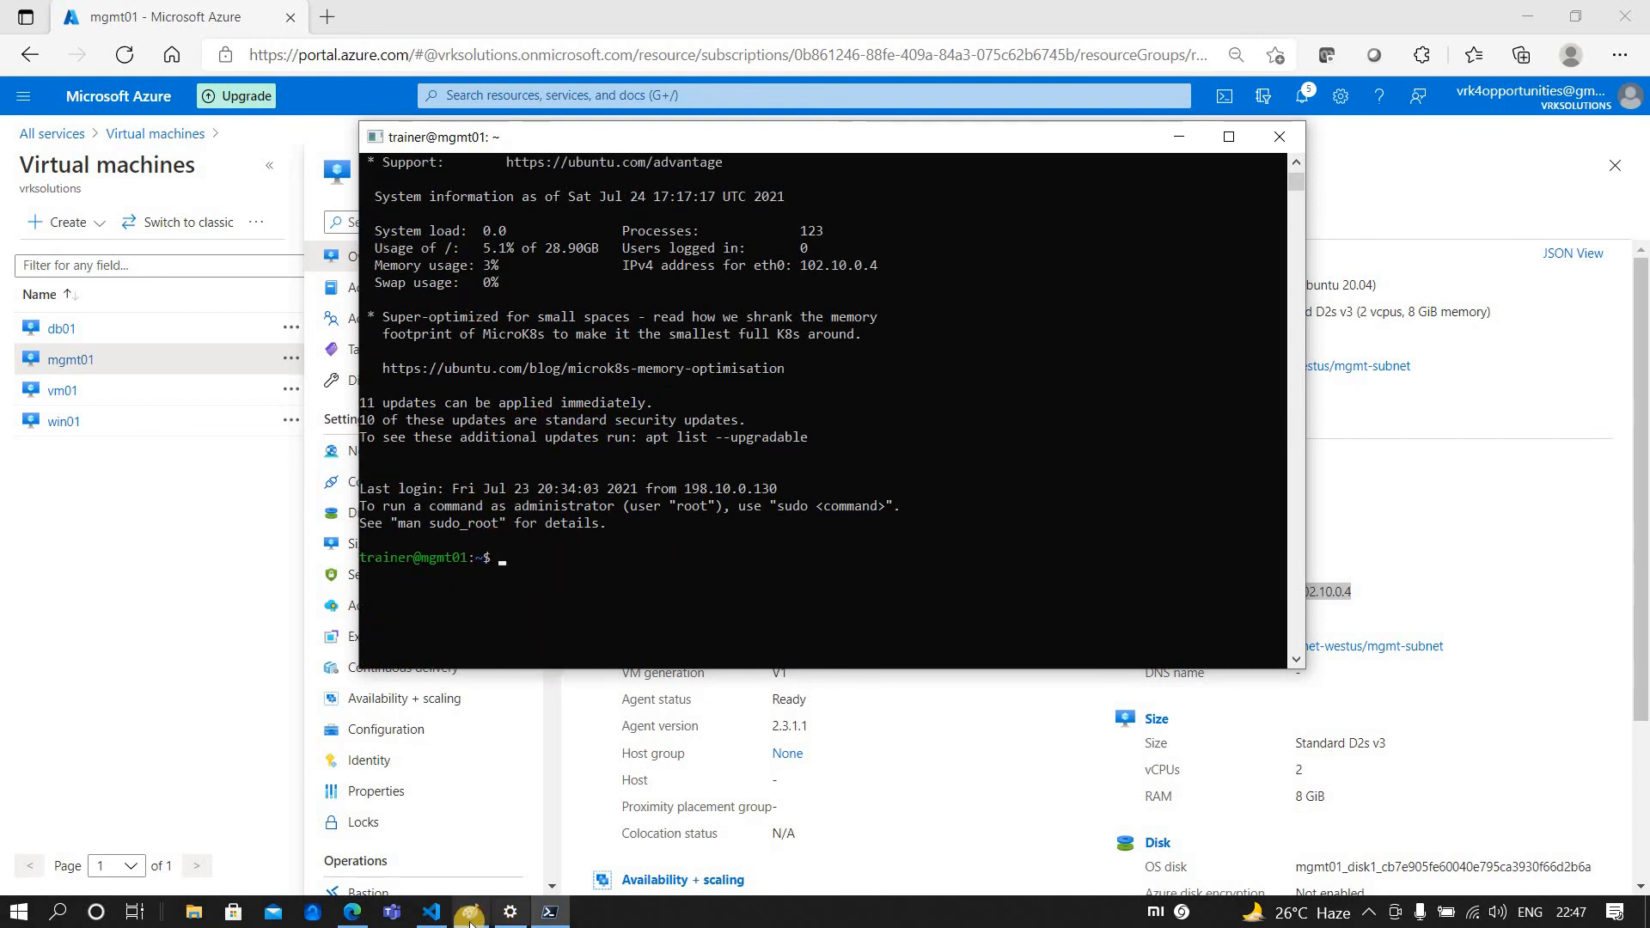
Switch to the Paint diagram and draw a small rectangle inside vnet-centralindia, between the webservers-subnet and Private DNS Zones labels.
left_click(432, 912)
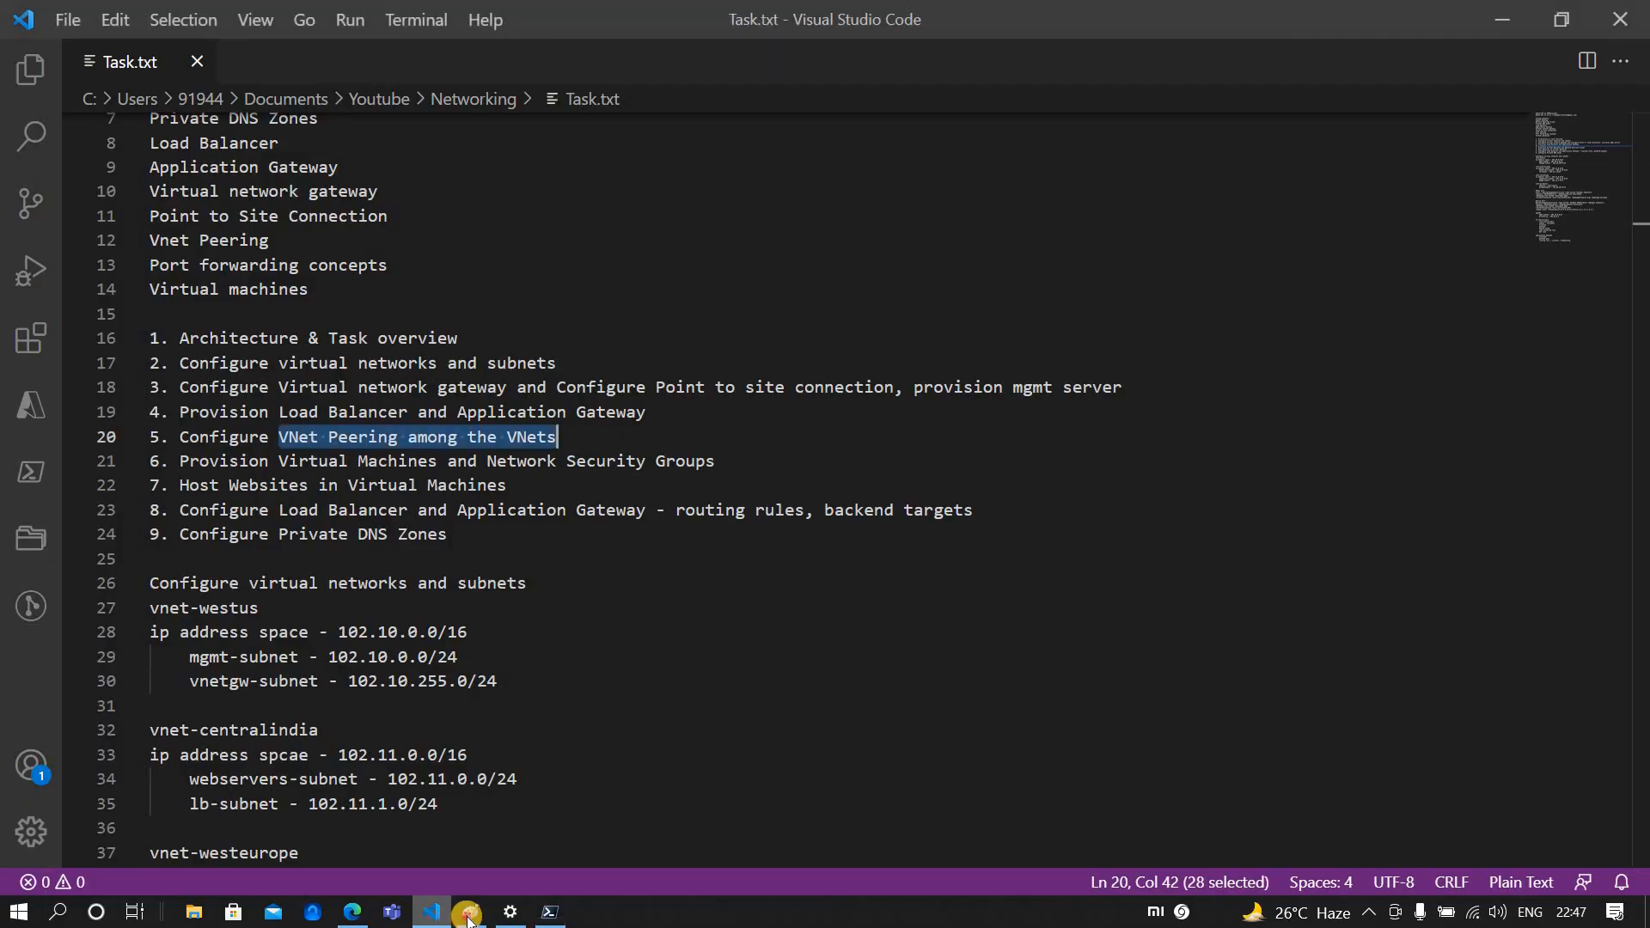
left_click(467, 912)
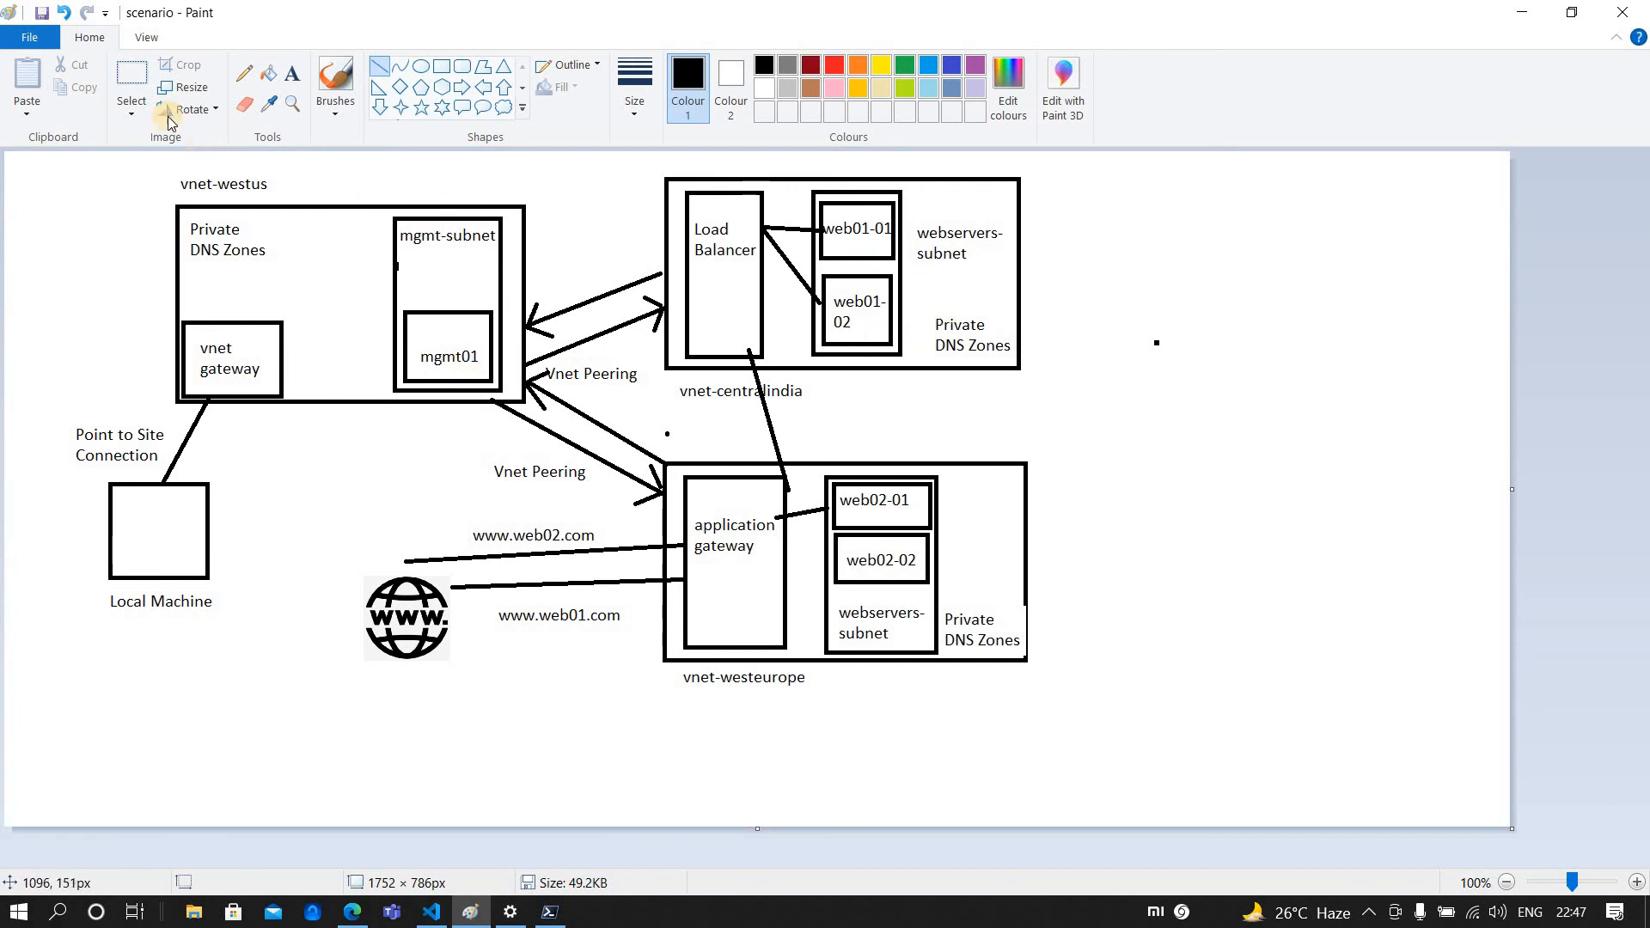
left_click(441, 67)
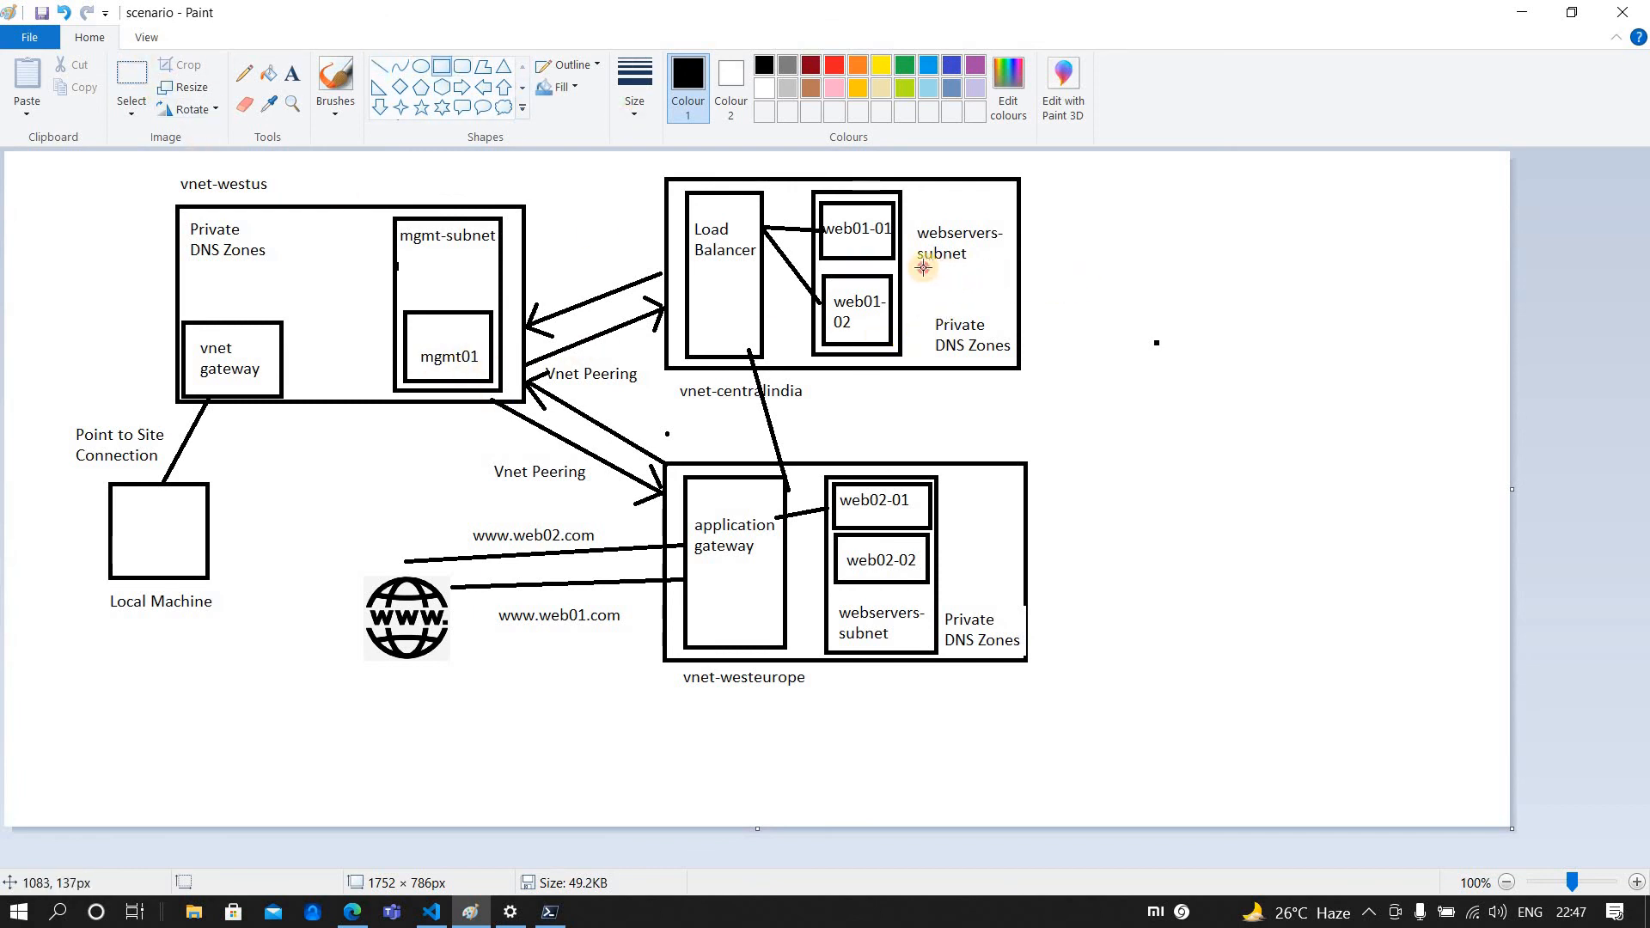
mouse_move(923, 267)
left_mouse_down()
mouse_move(1021, 324)
mouse_move(1008, 308)
left_mouse_up()
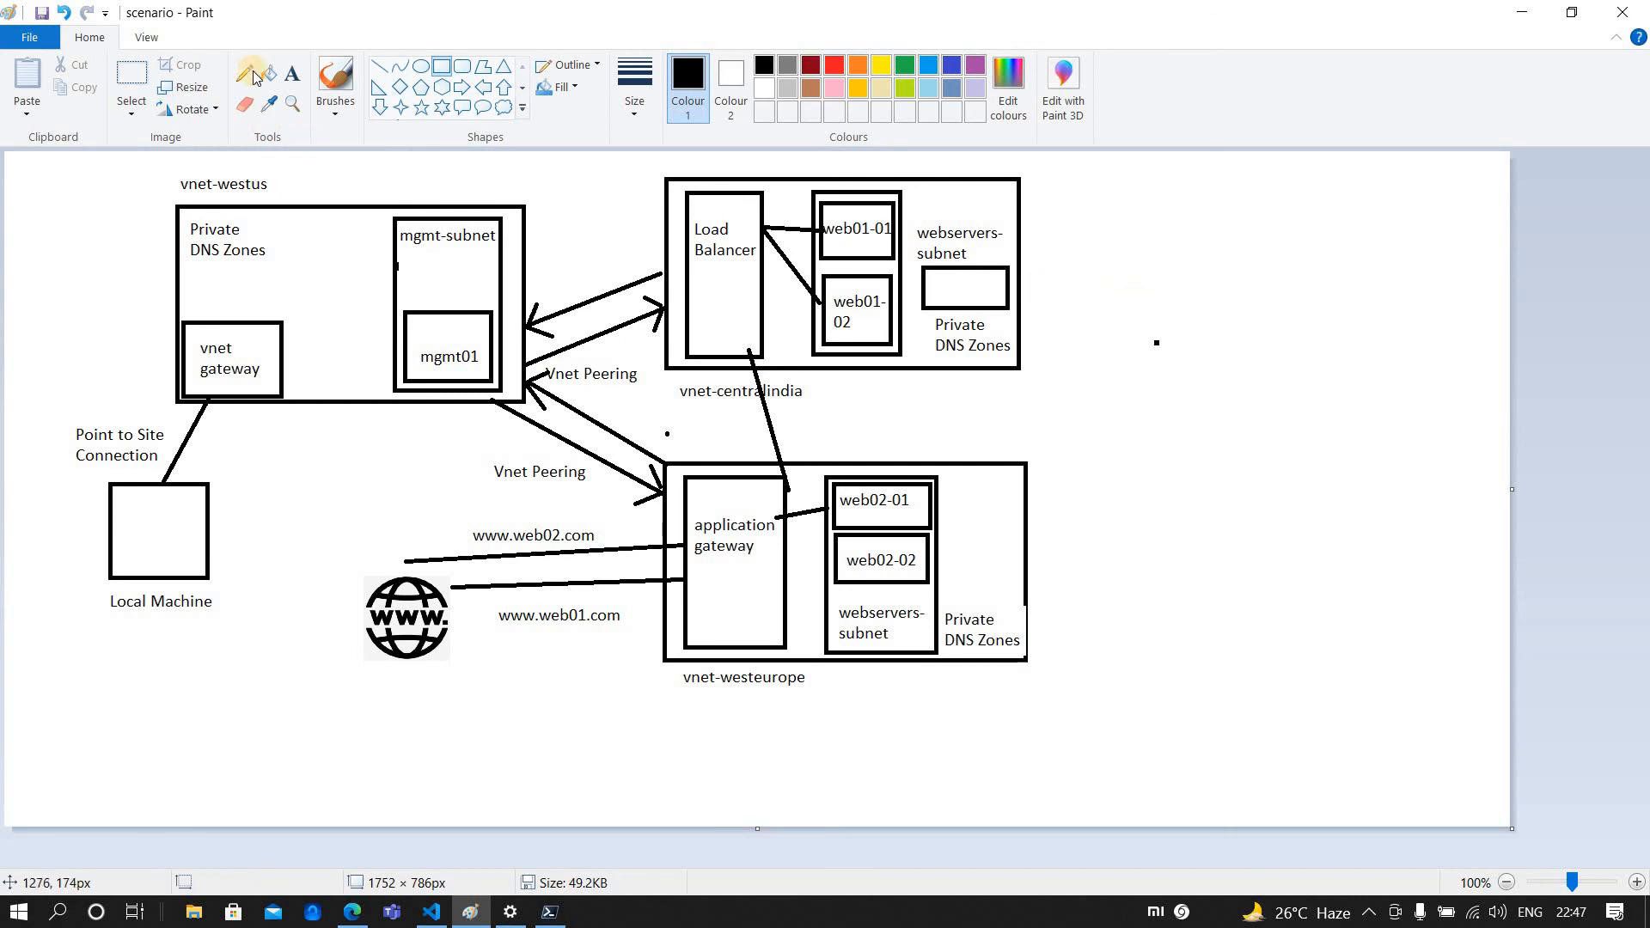
Label the new rectangle in vnet-centralindia with the text db01.
left_click(292, 74)
left_click(964, 293)
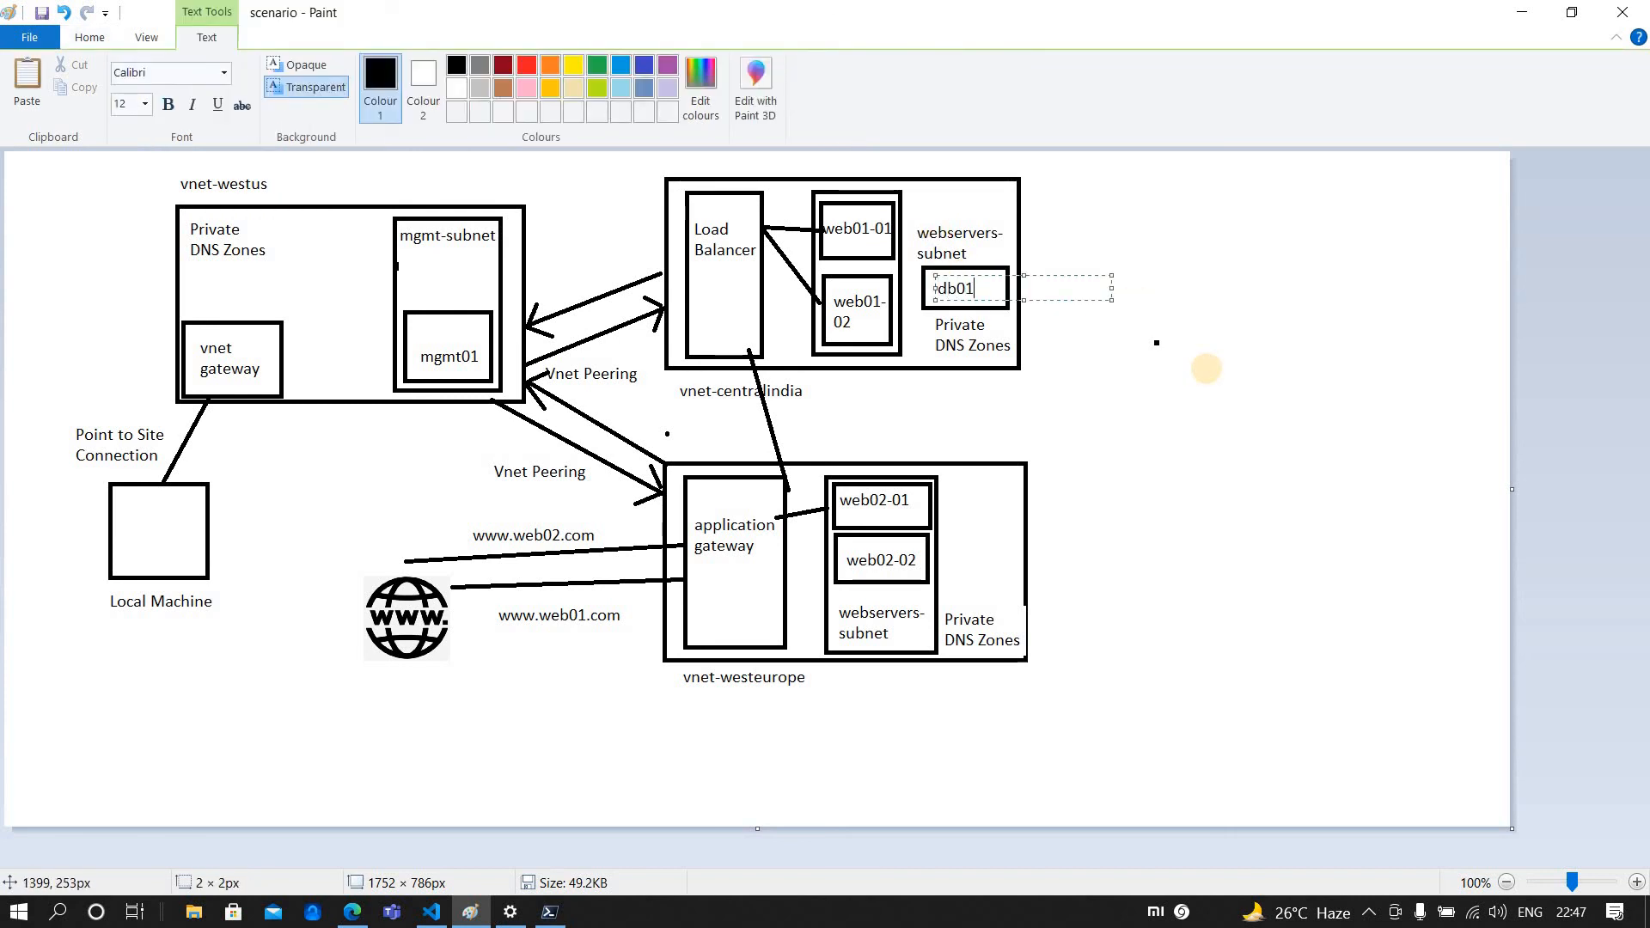
left_click(1131, 363)
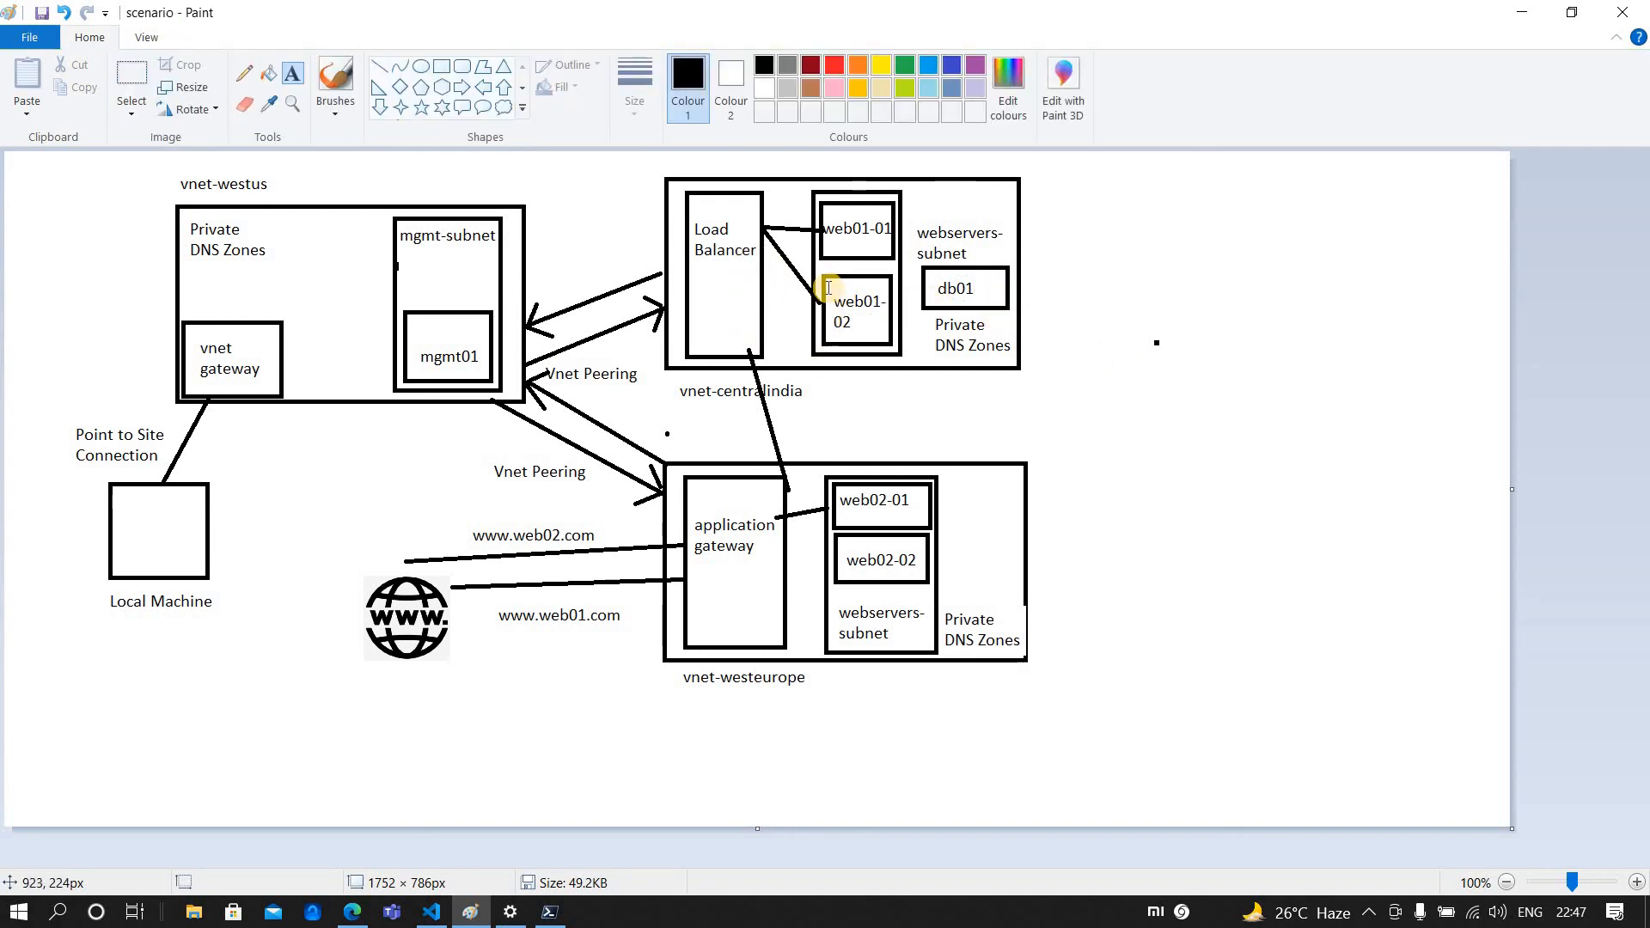
Return to the Azure portal and open the inbound NAT rules of the lb-centralindia load balancer.
left_click(352, 911)
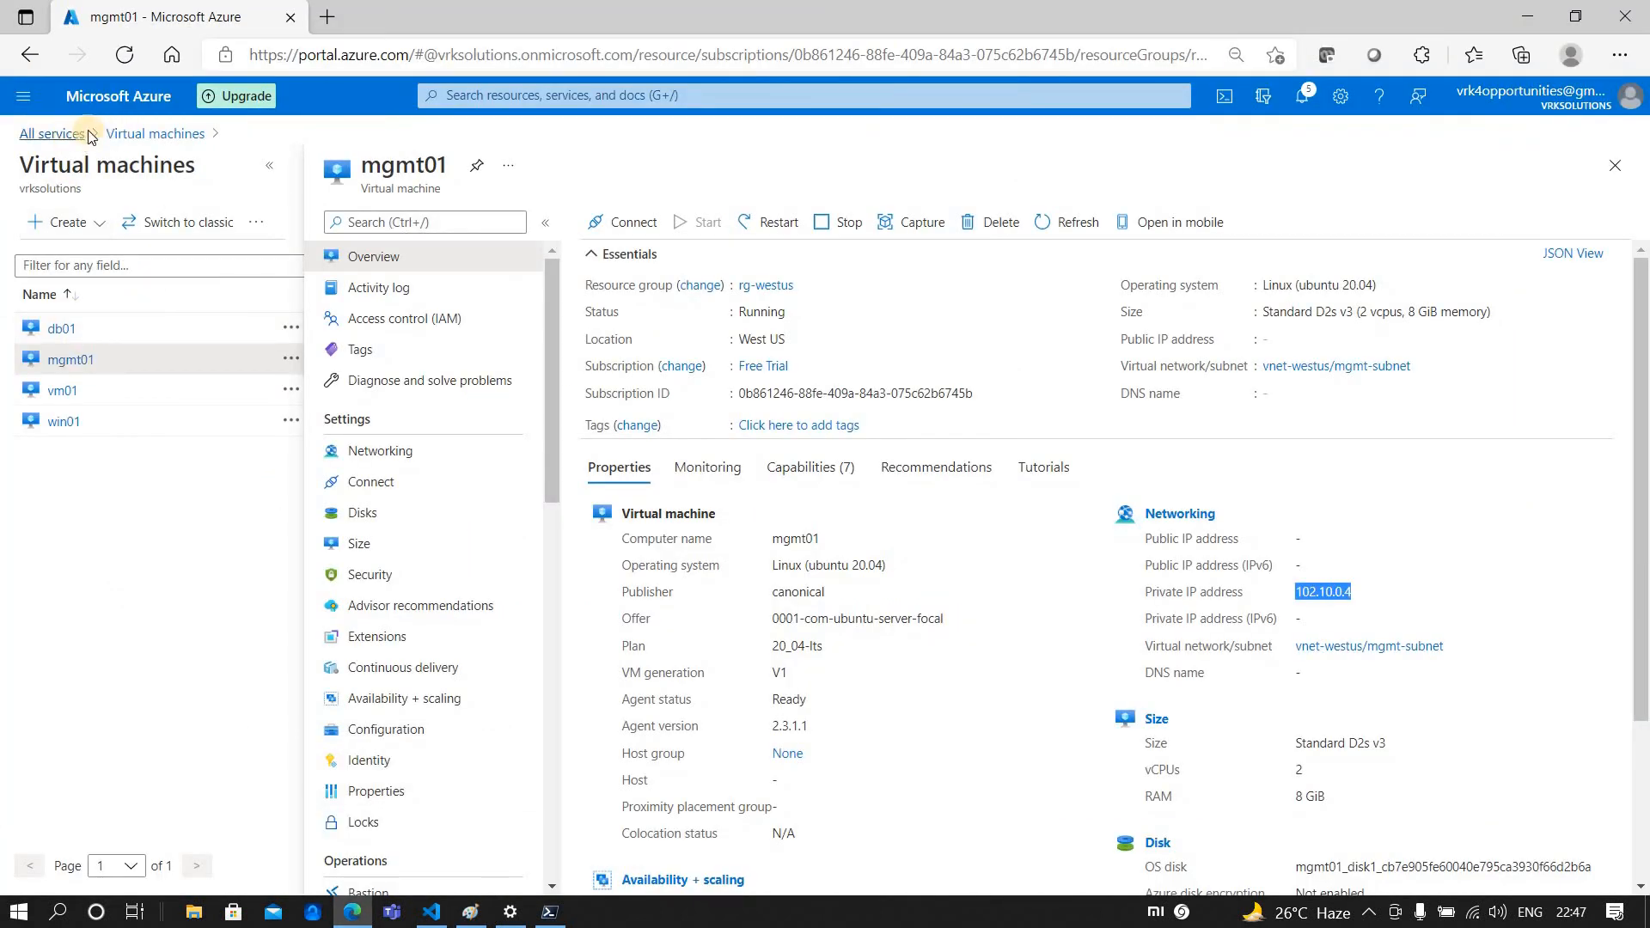
left_click(51, 133)
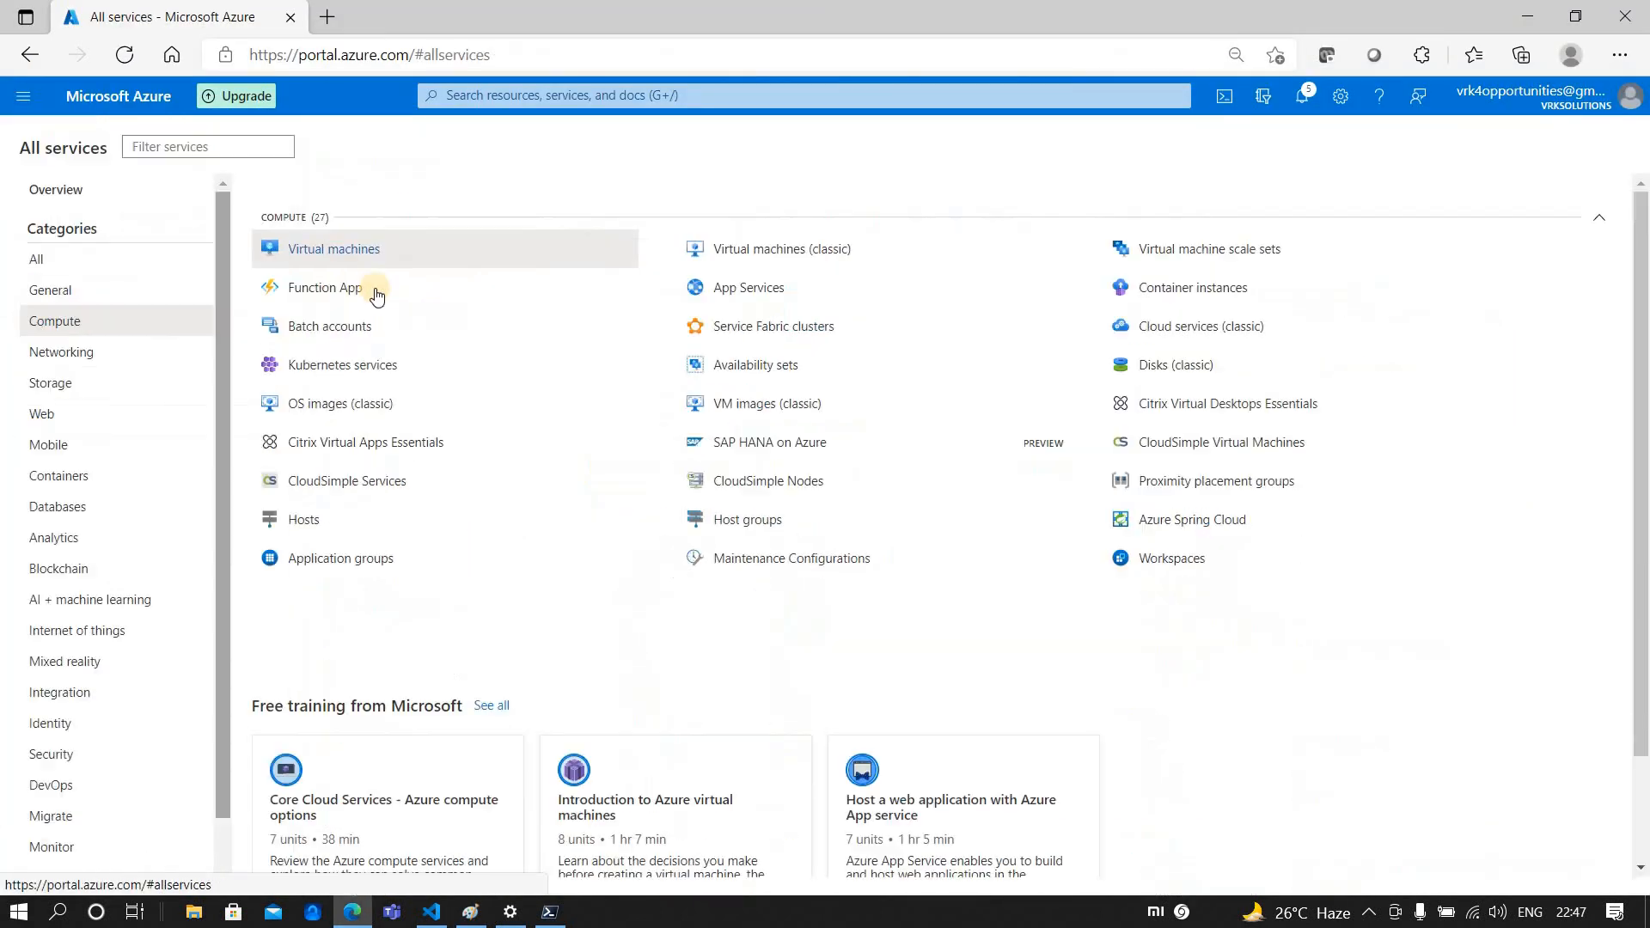
left_click(38, 352)
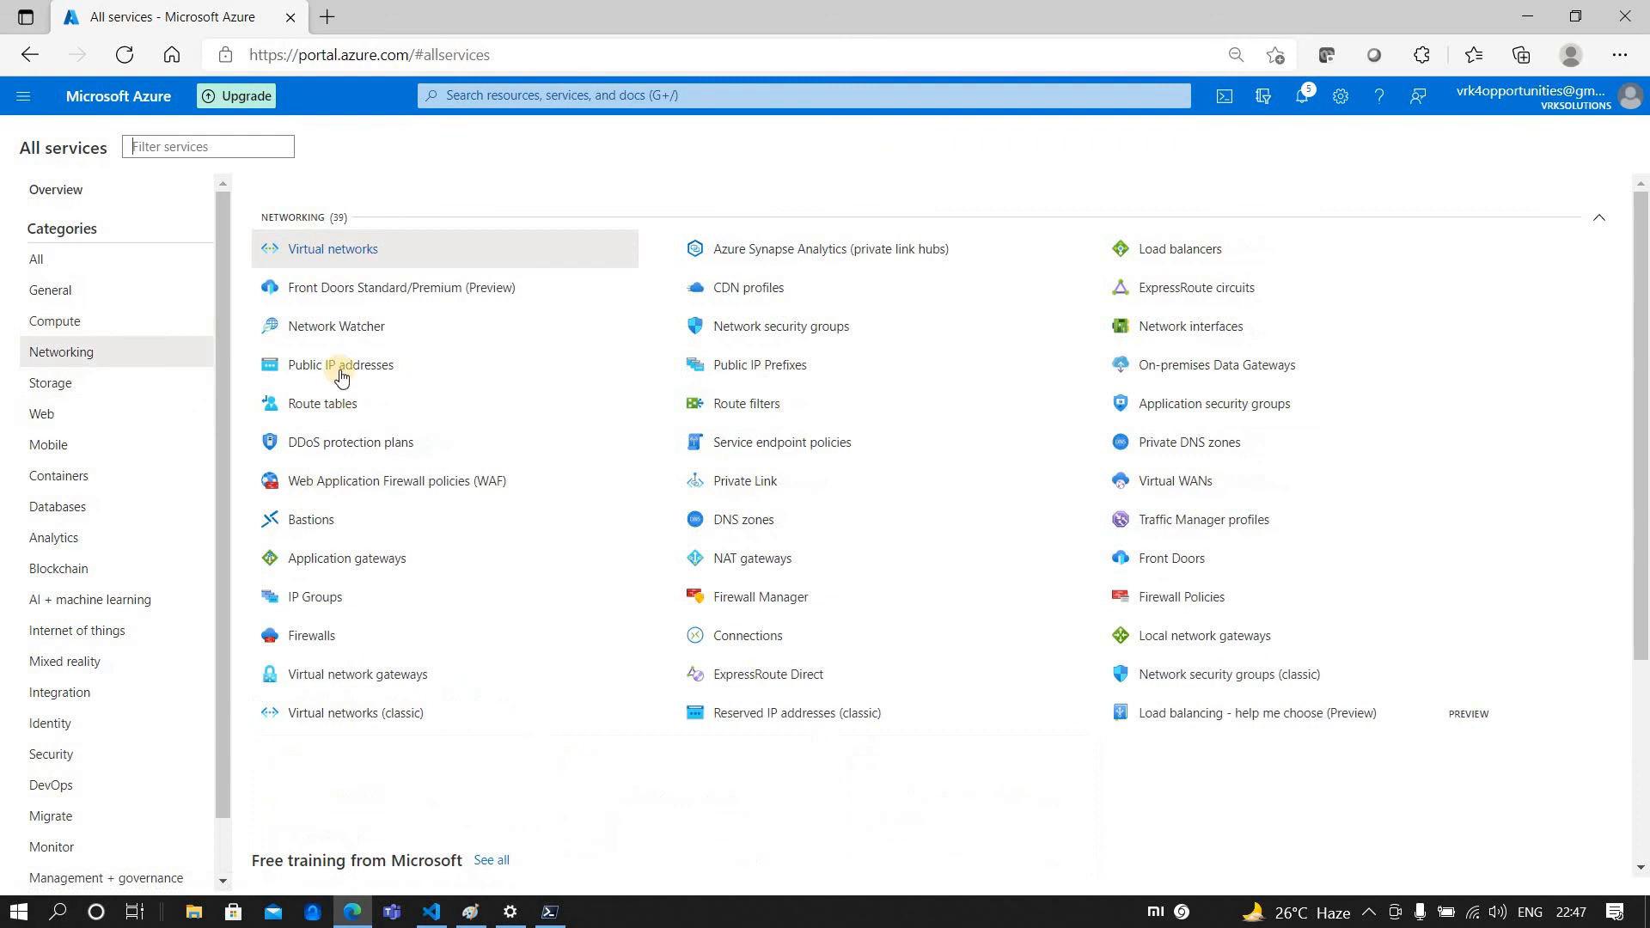
left_click(1154, 250)
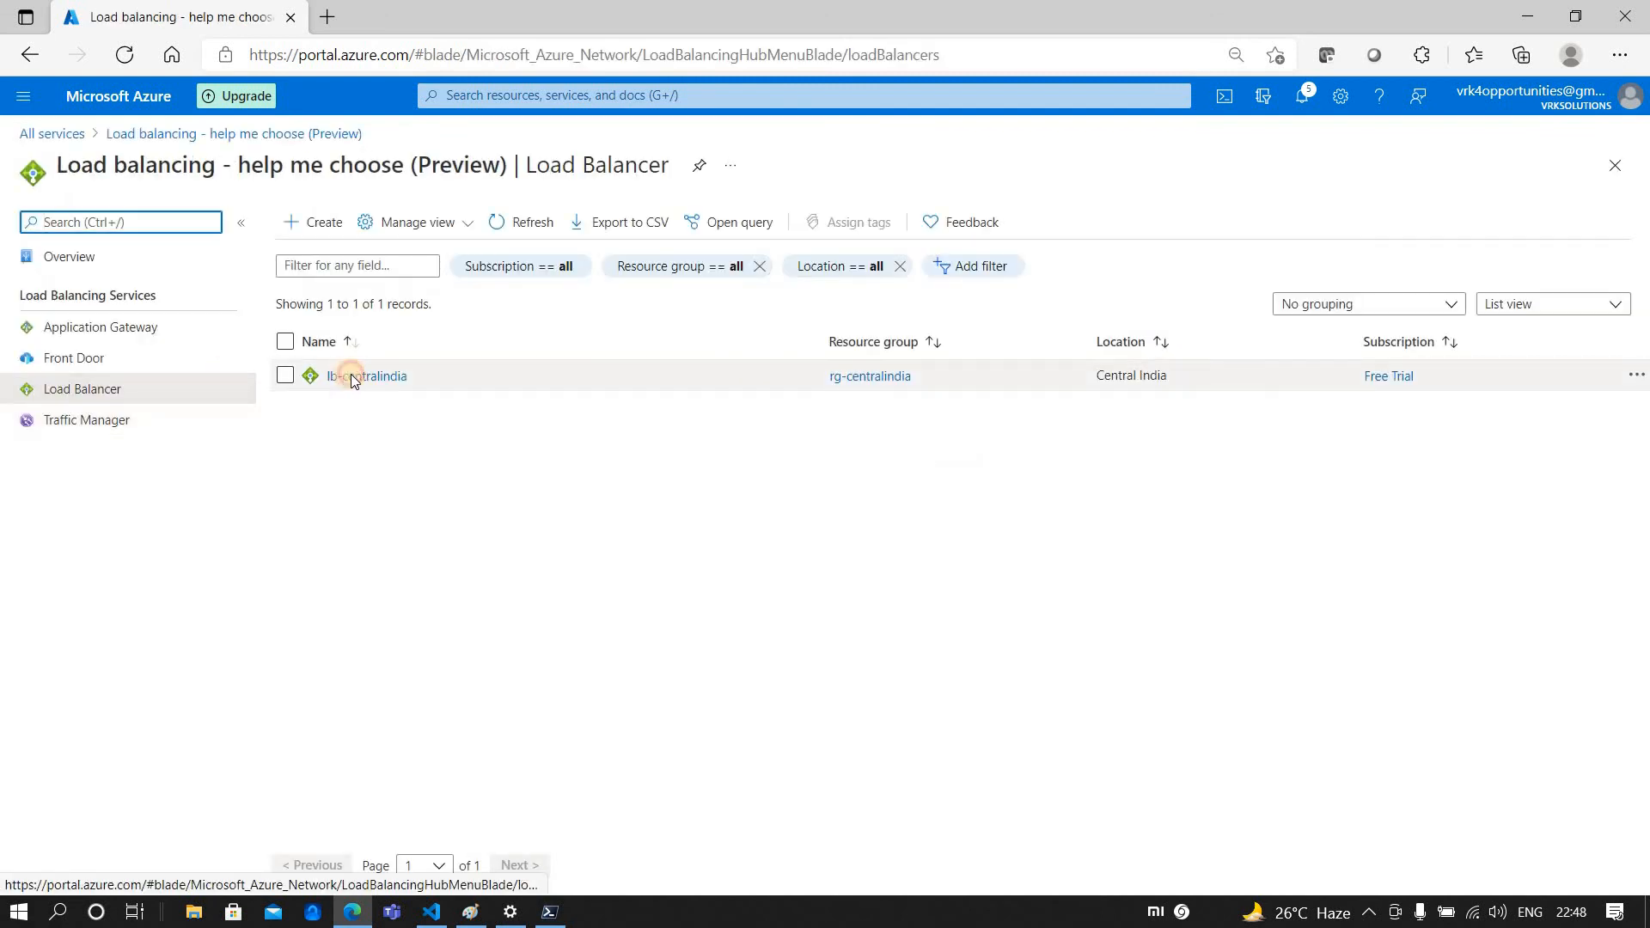
left_click(349, 374)
scroll(676, 762, "down", 2)
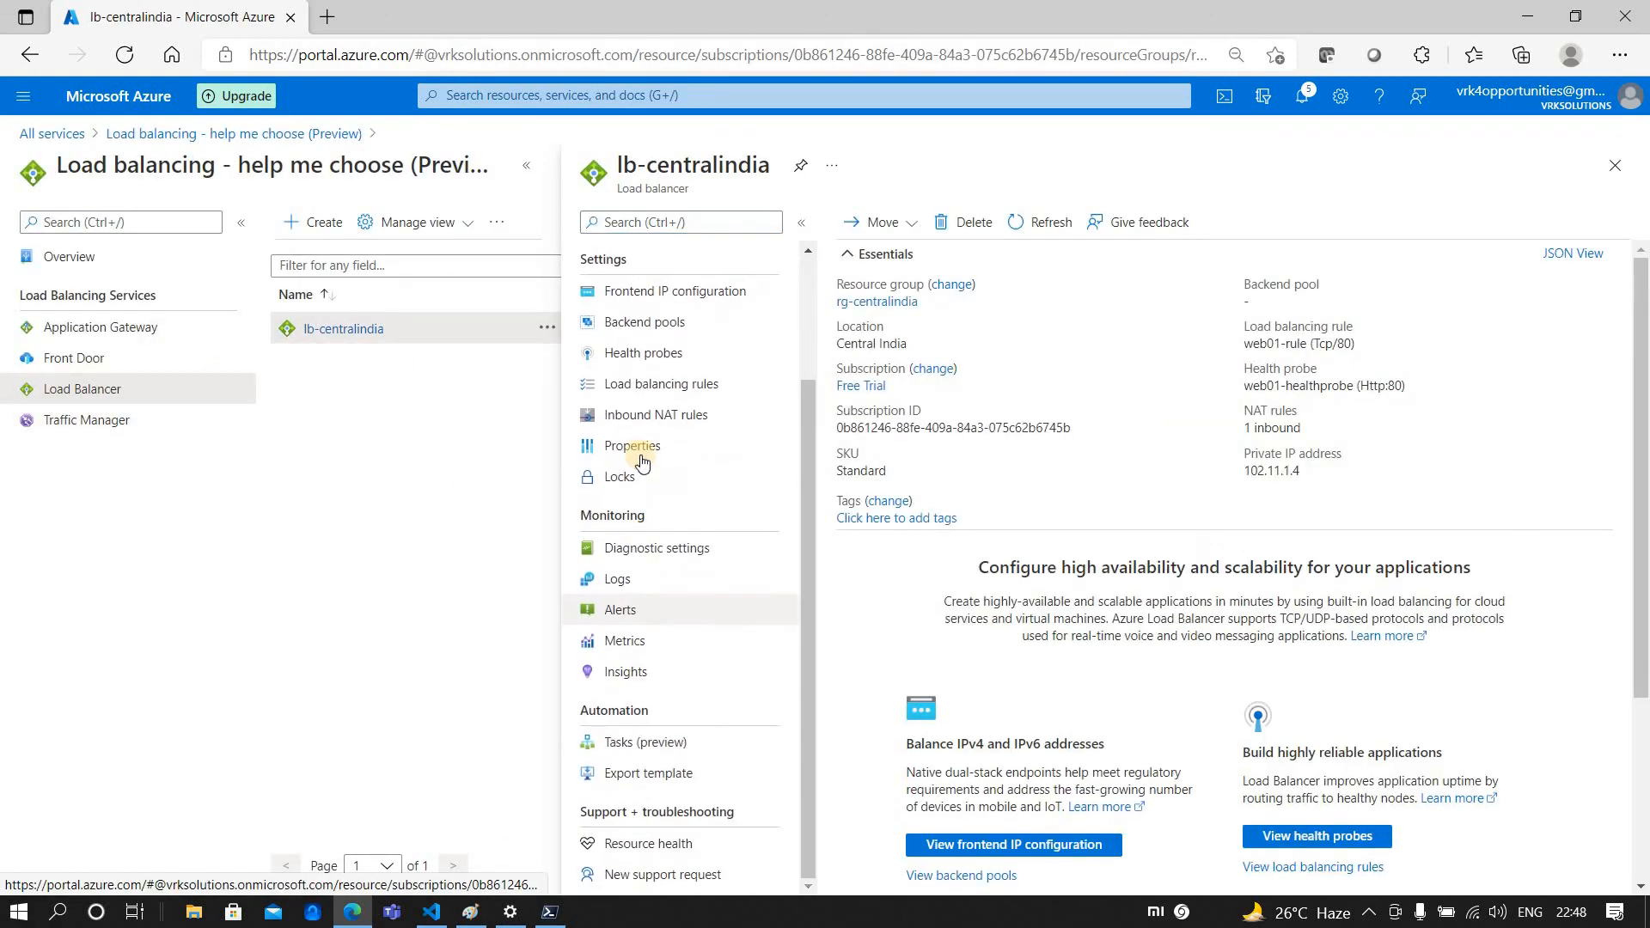
left_click(674, 414)
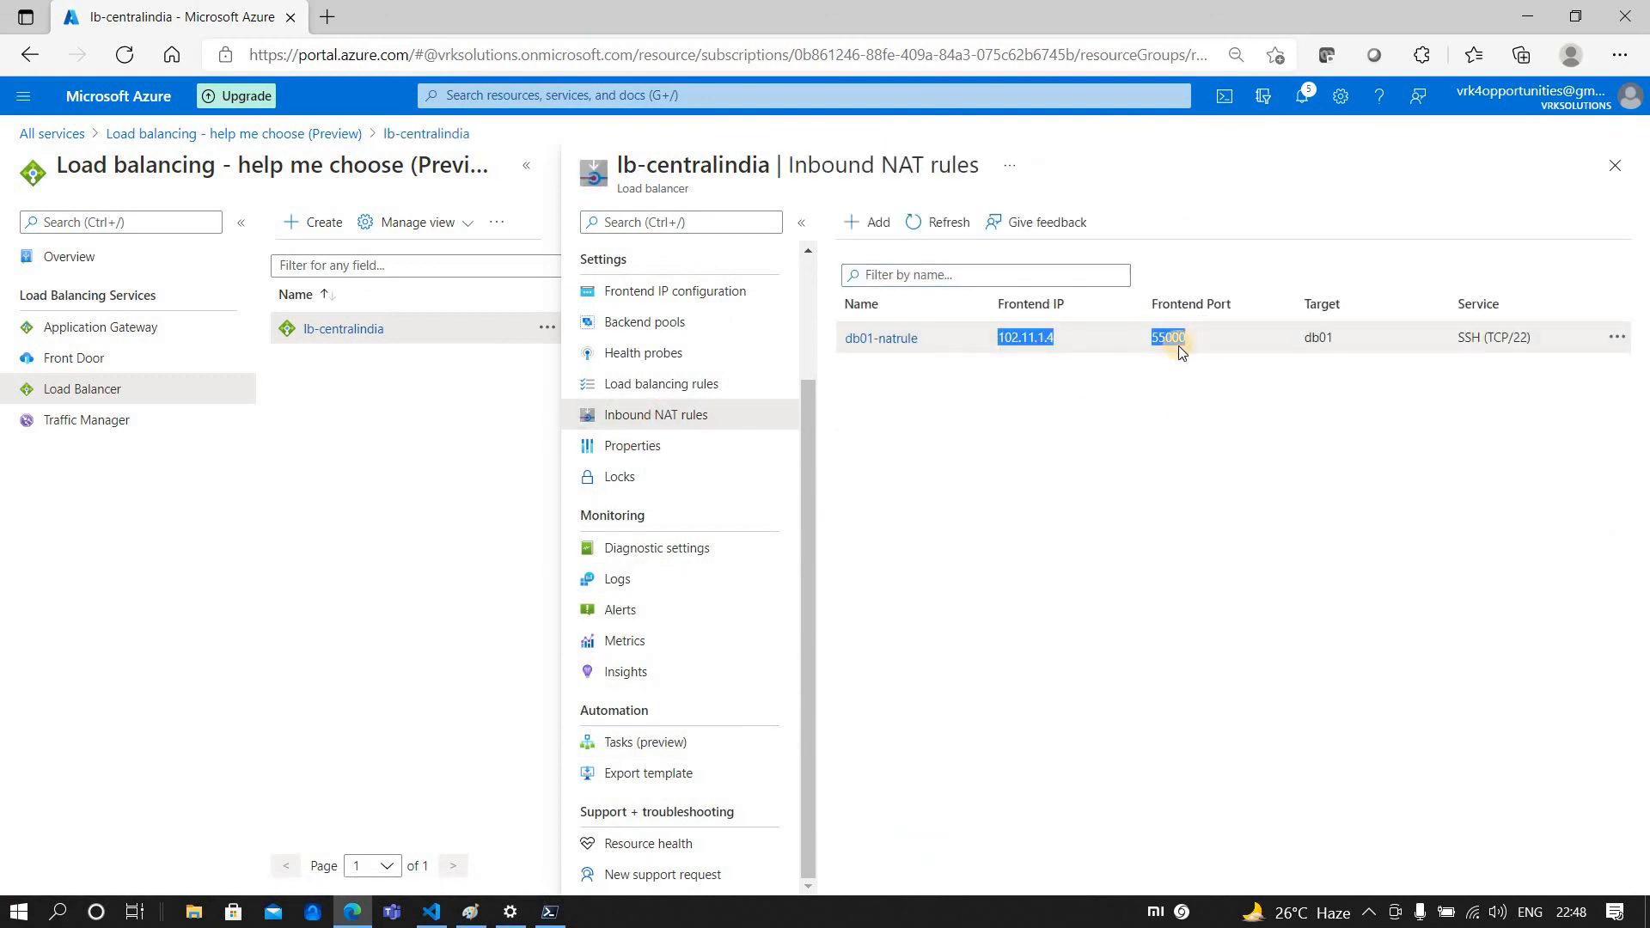
Copy the frontend IP 102.11.1.4 of db01-natrule and switch to the mgmt01 terminal session.
left_click(1000, 339)
left_click(1192, 338)
left_click(985, 344)
left_click_drag(985, 344, 1046, 340)
left_click(549, 911)
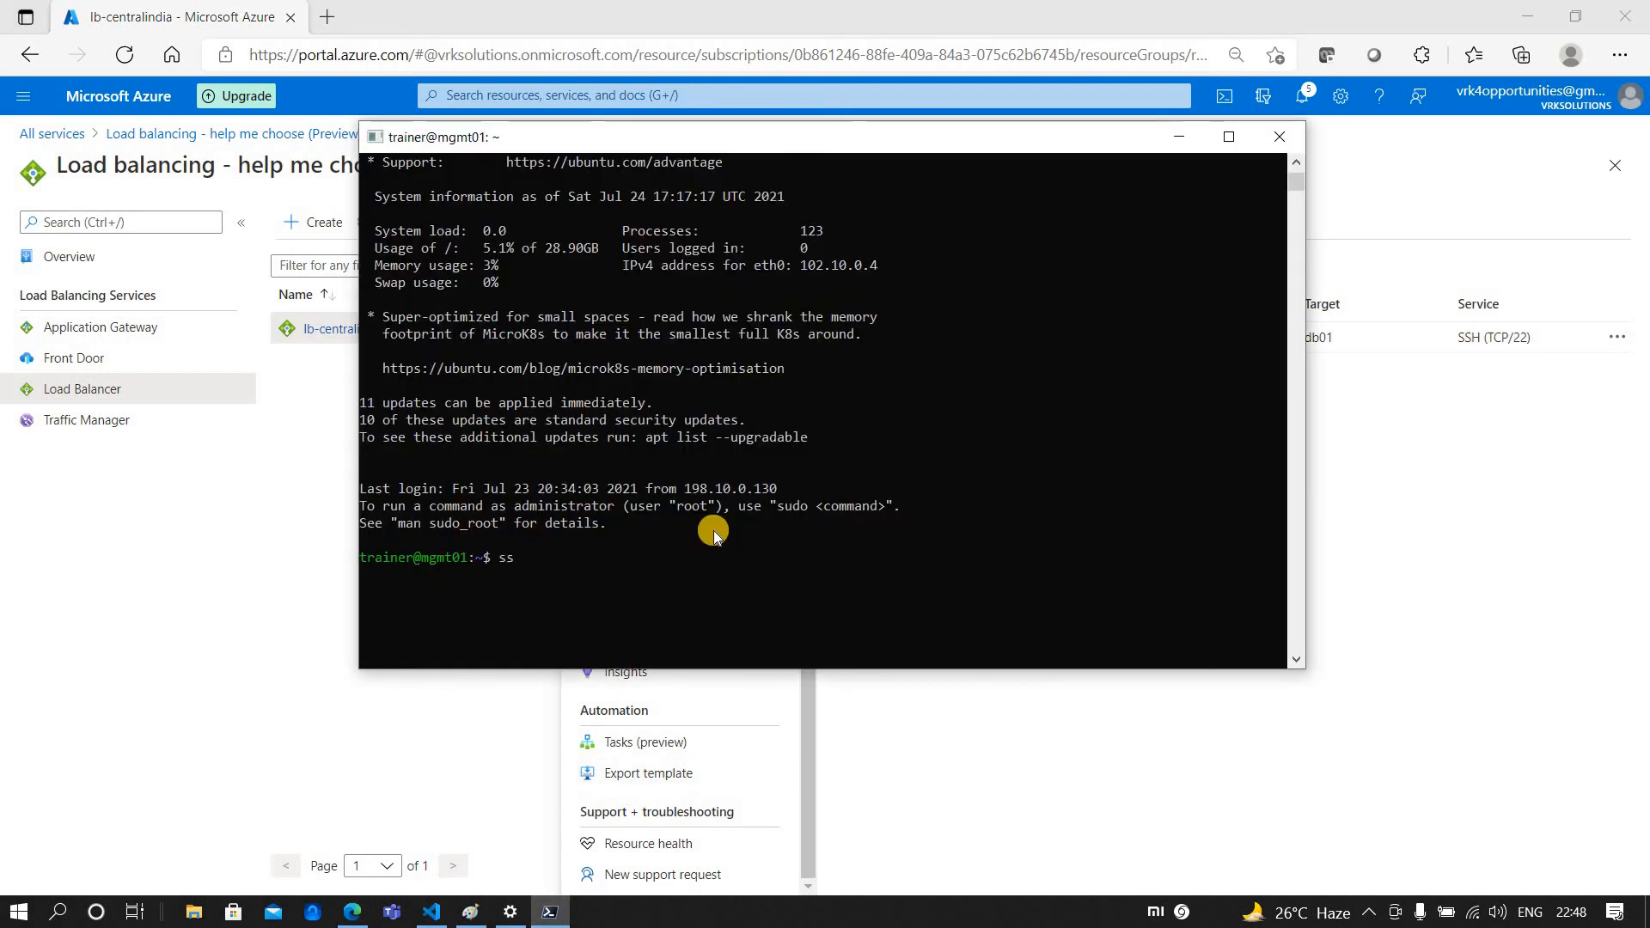
type("ssh trainer@")
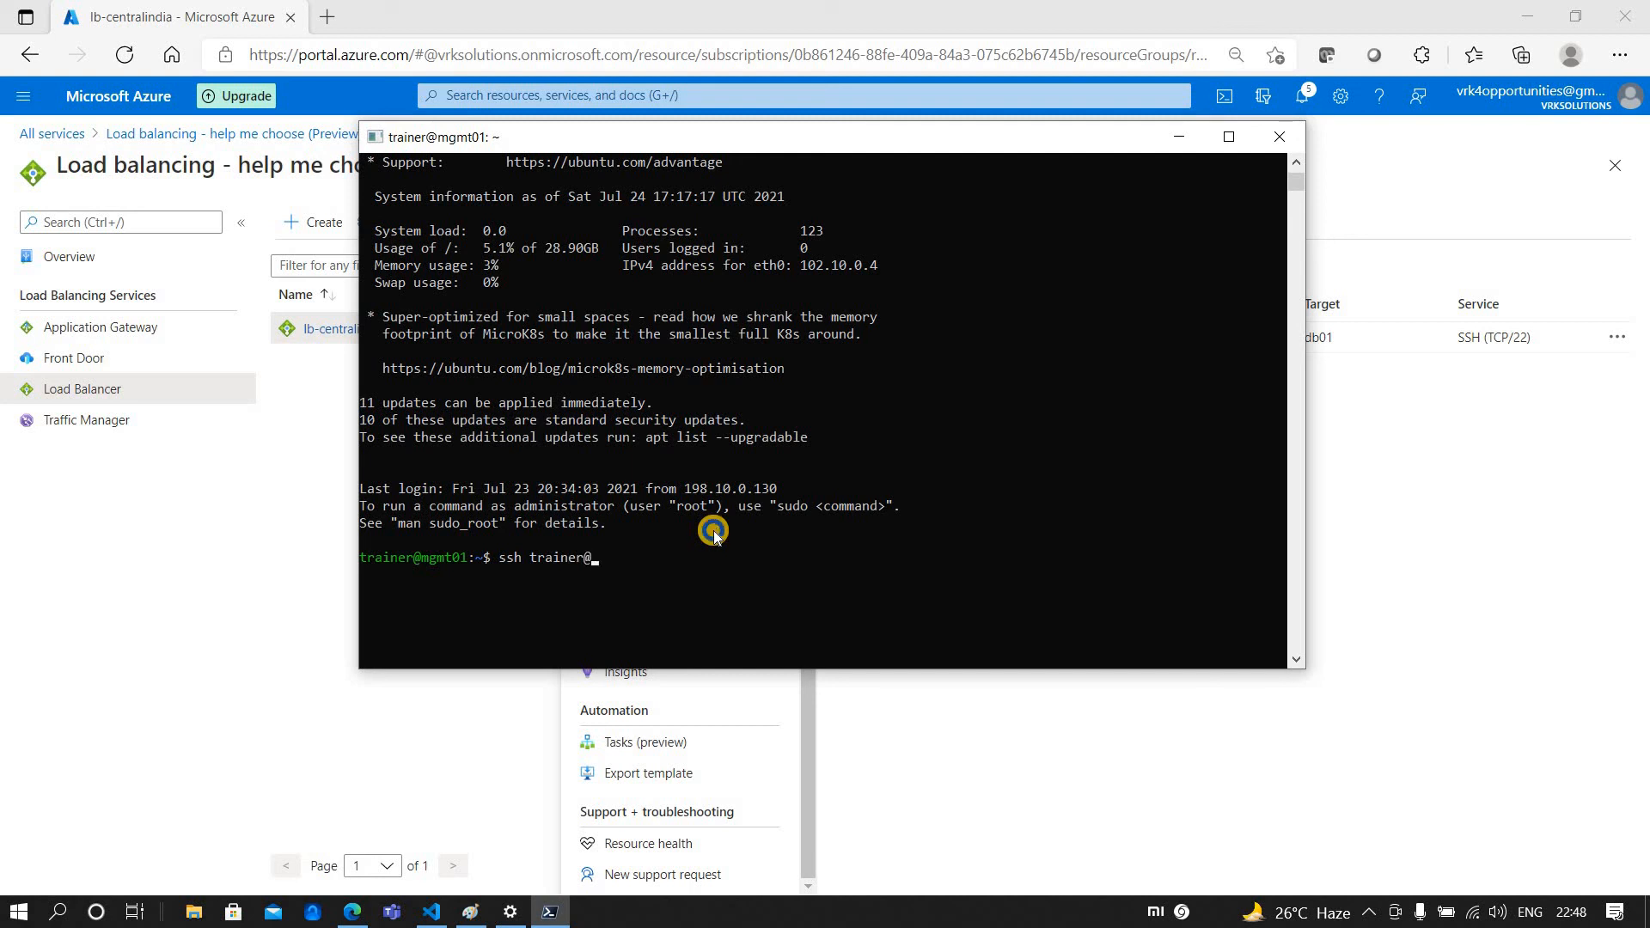
right_click(712, 532)
key("BackSpace")
scroll(899, 530, "up", 2)
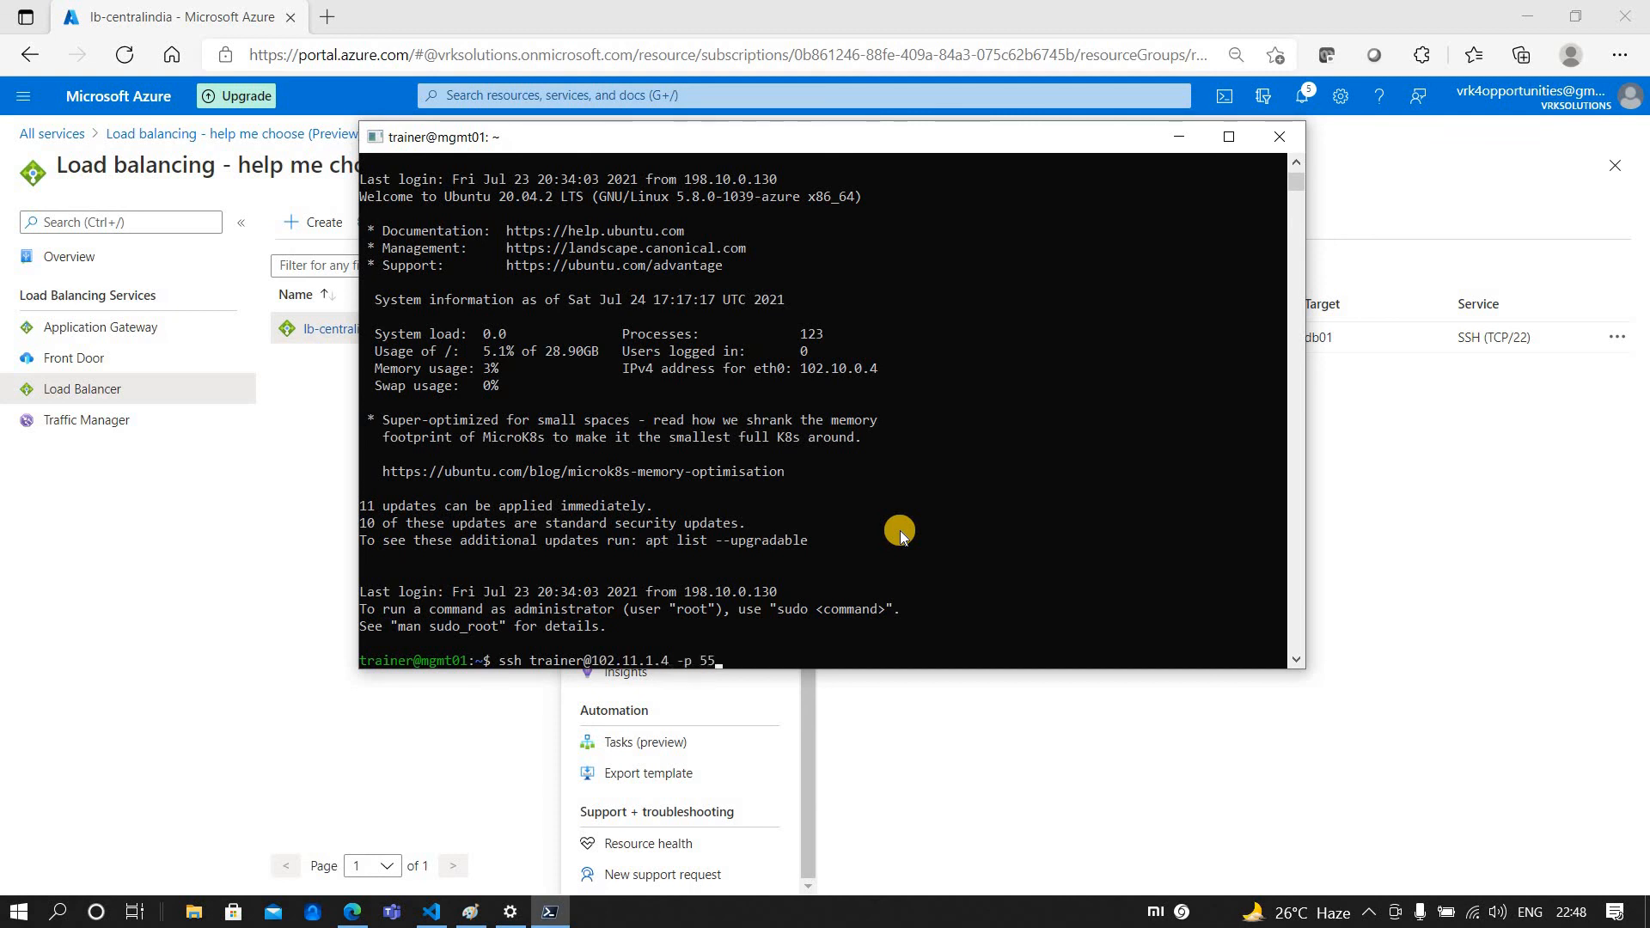
type("000")
key("Return")
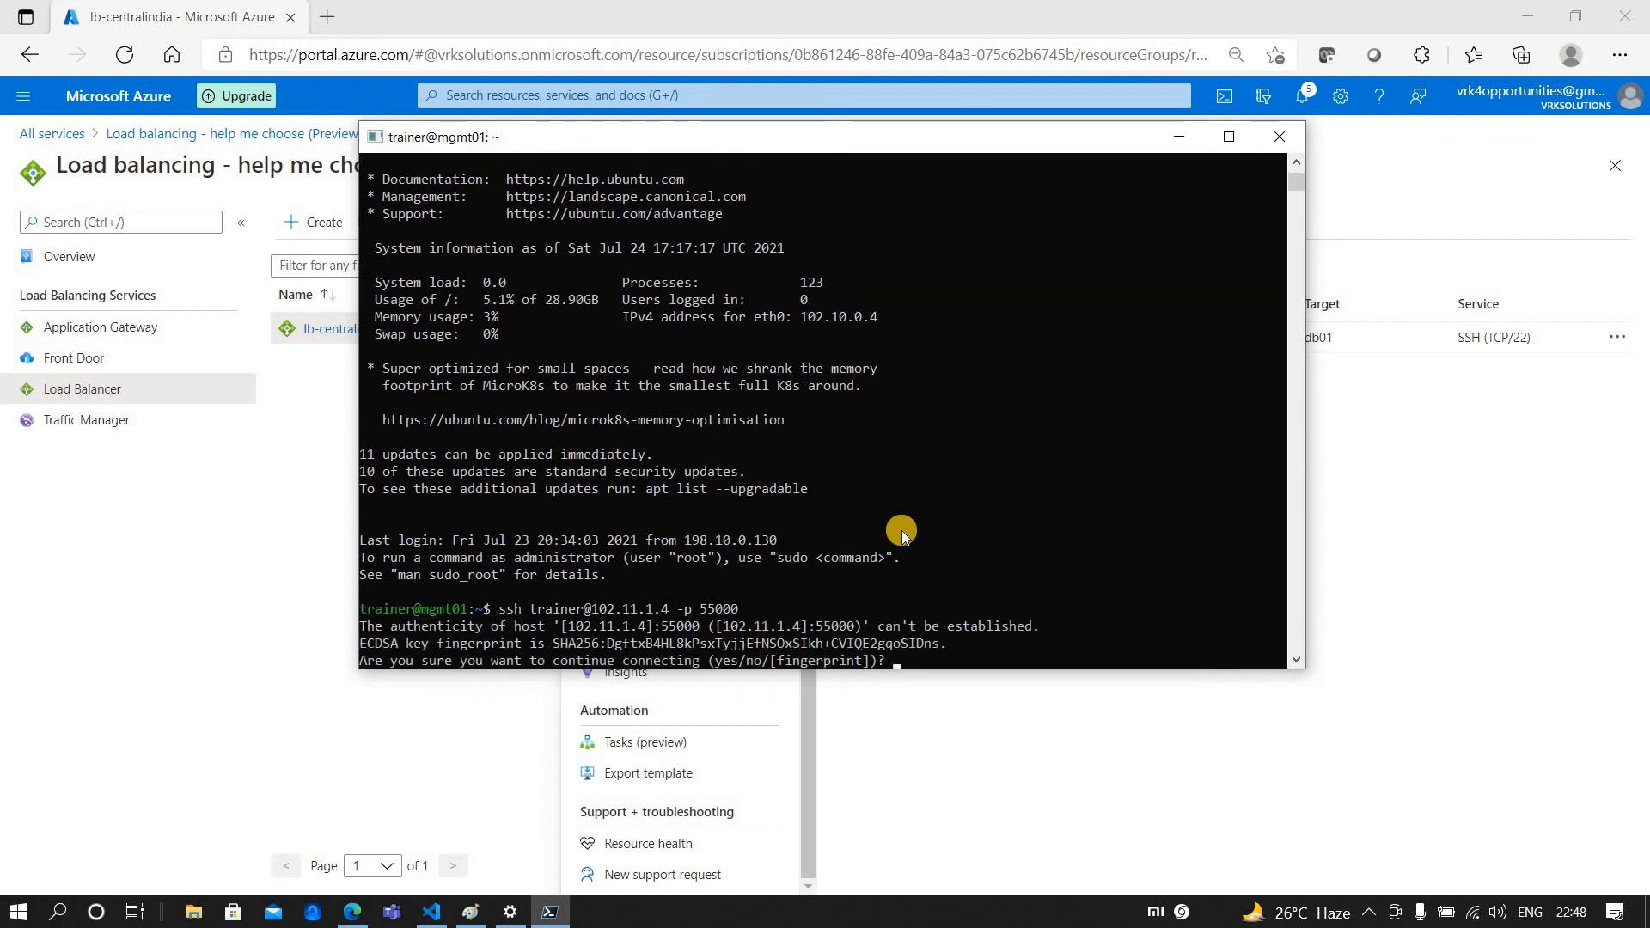
Accept the host key with yes and enter the account password to log in to db01.
type("yes")
key("Return")
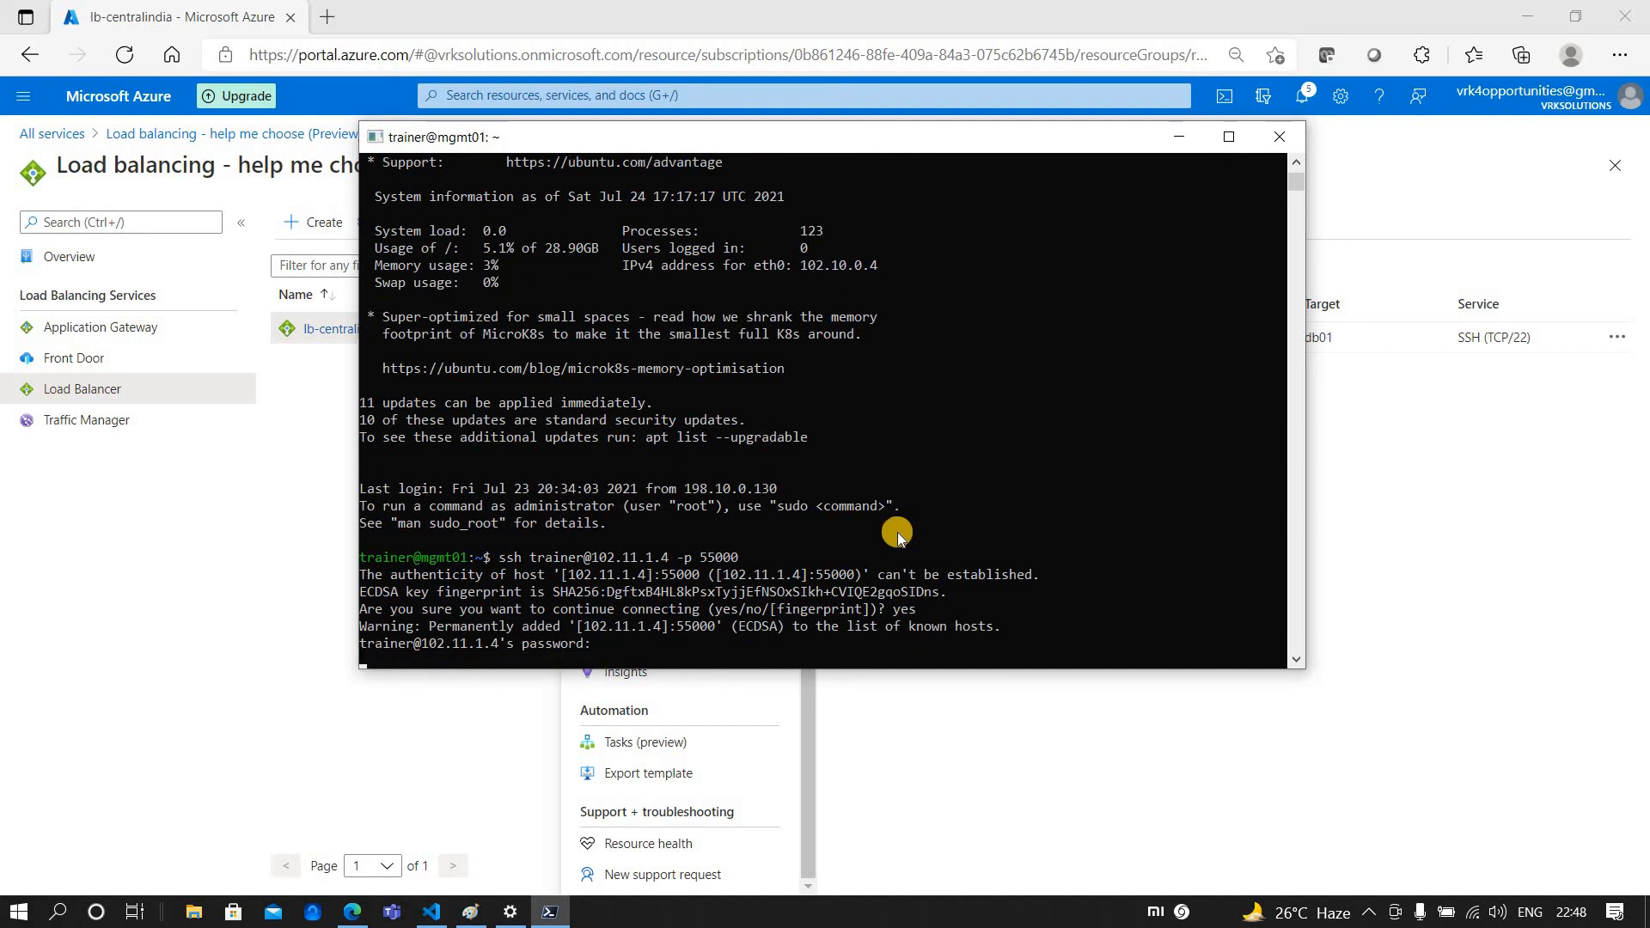
key("Return")
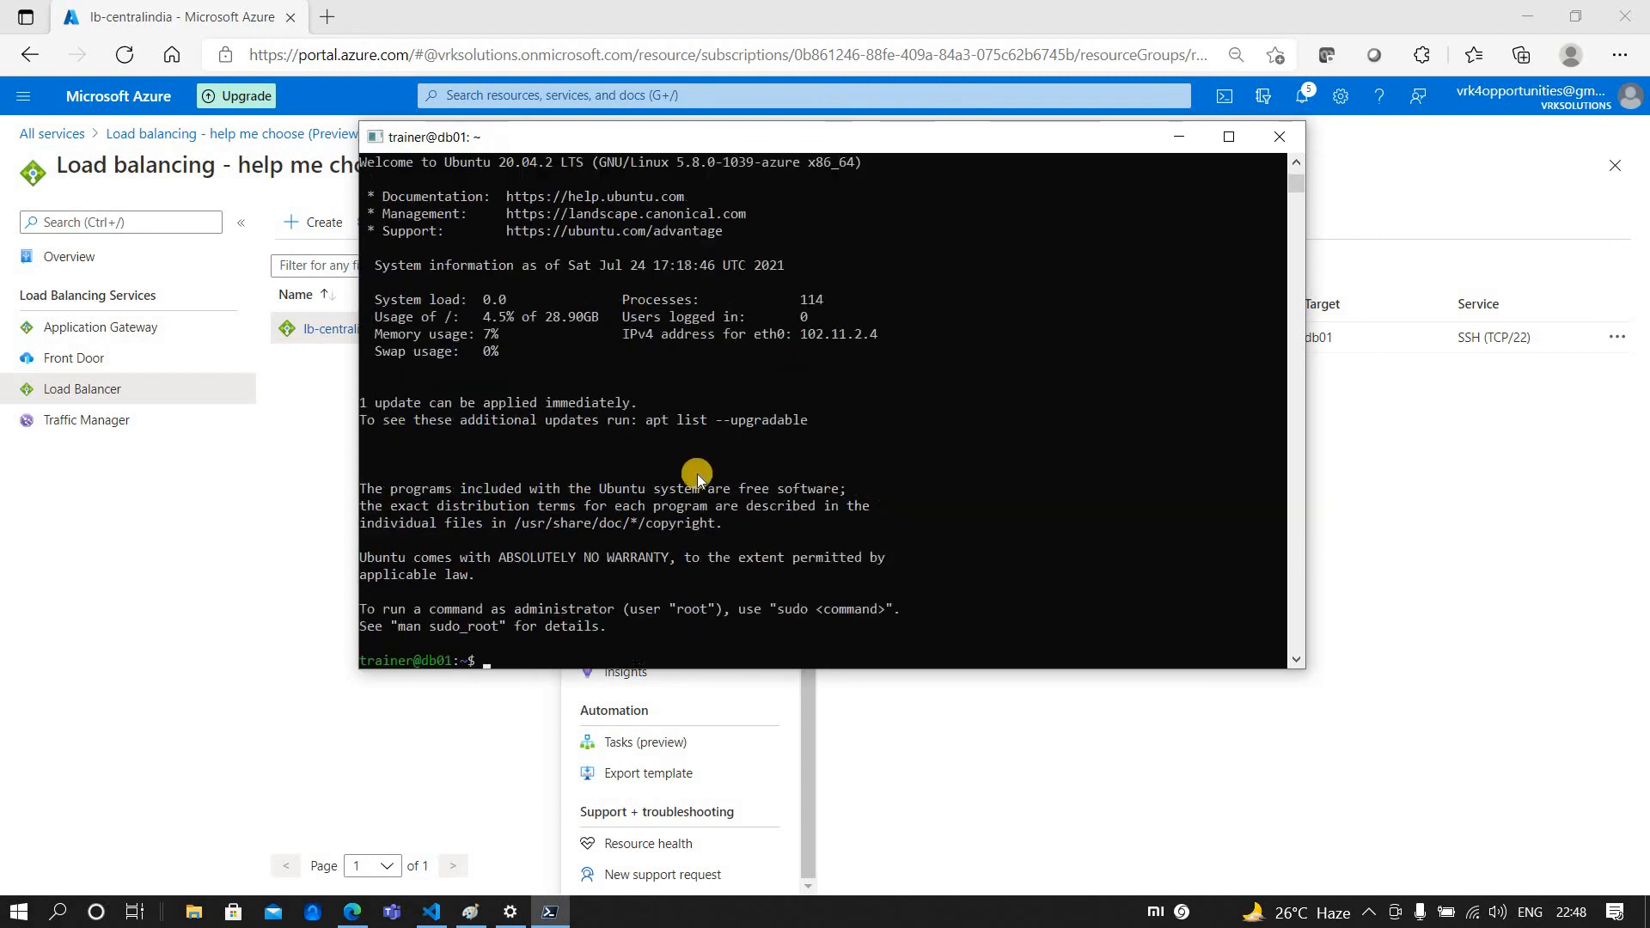
scroll(406, 576, "down", 2)
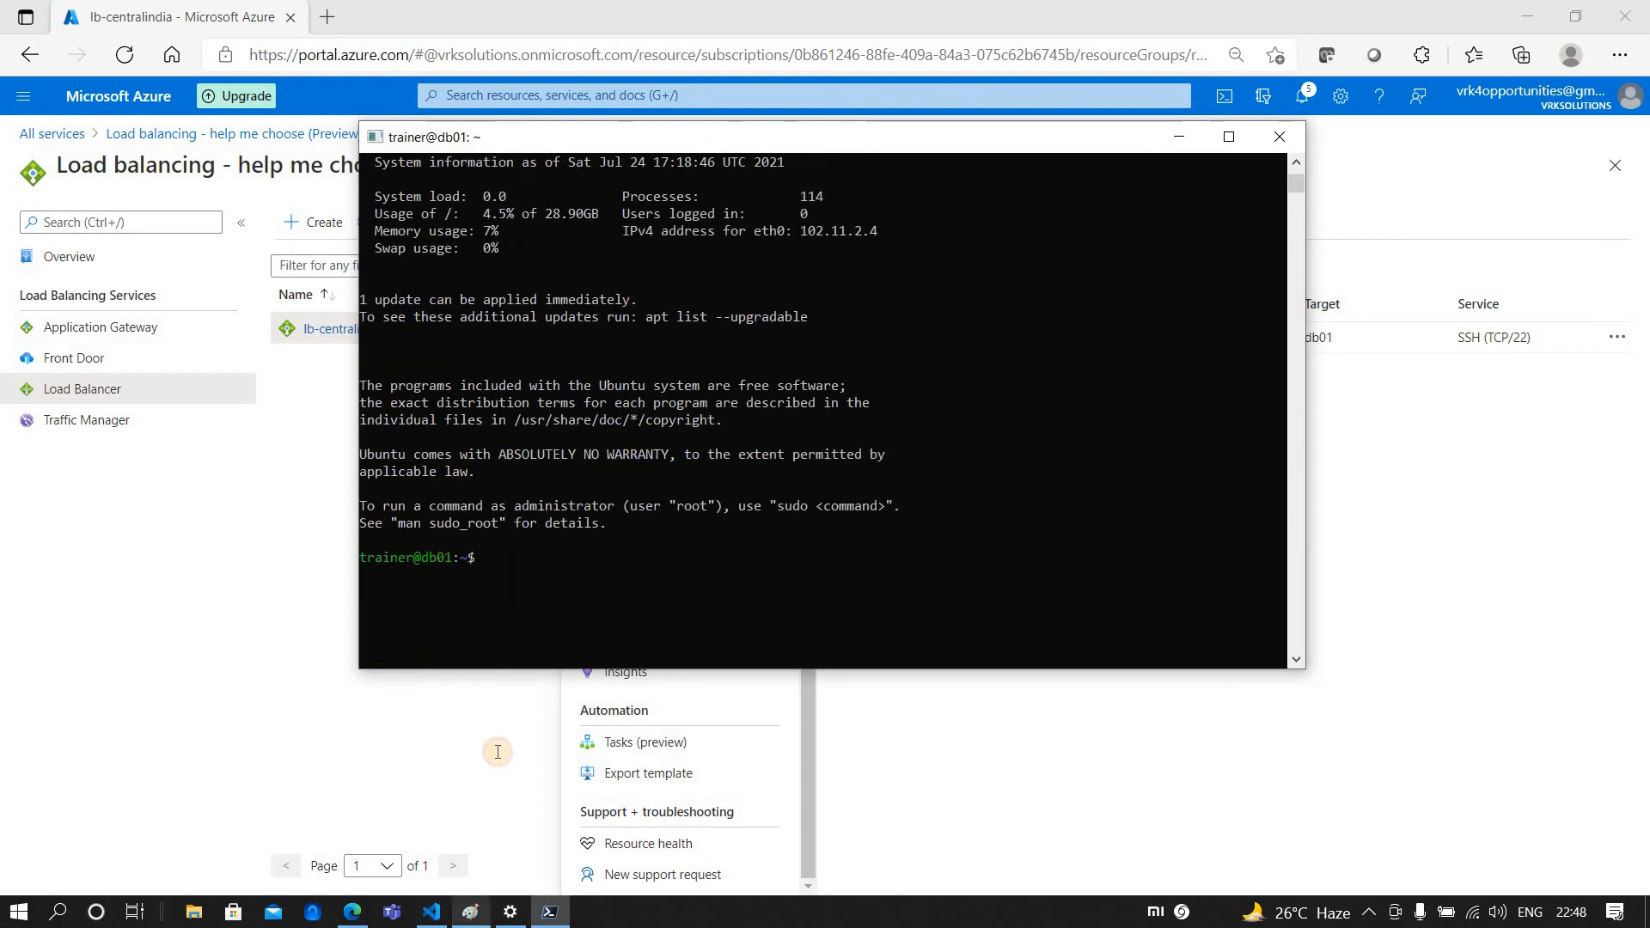
Switch to the scenario diagram in Paint to review the connection path from the local machine to db01.
left_click(469, 913)
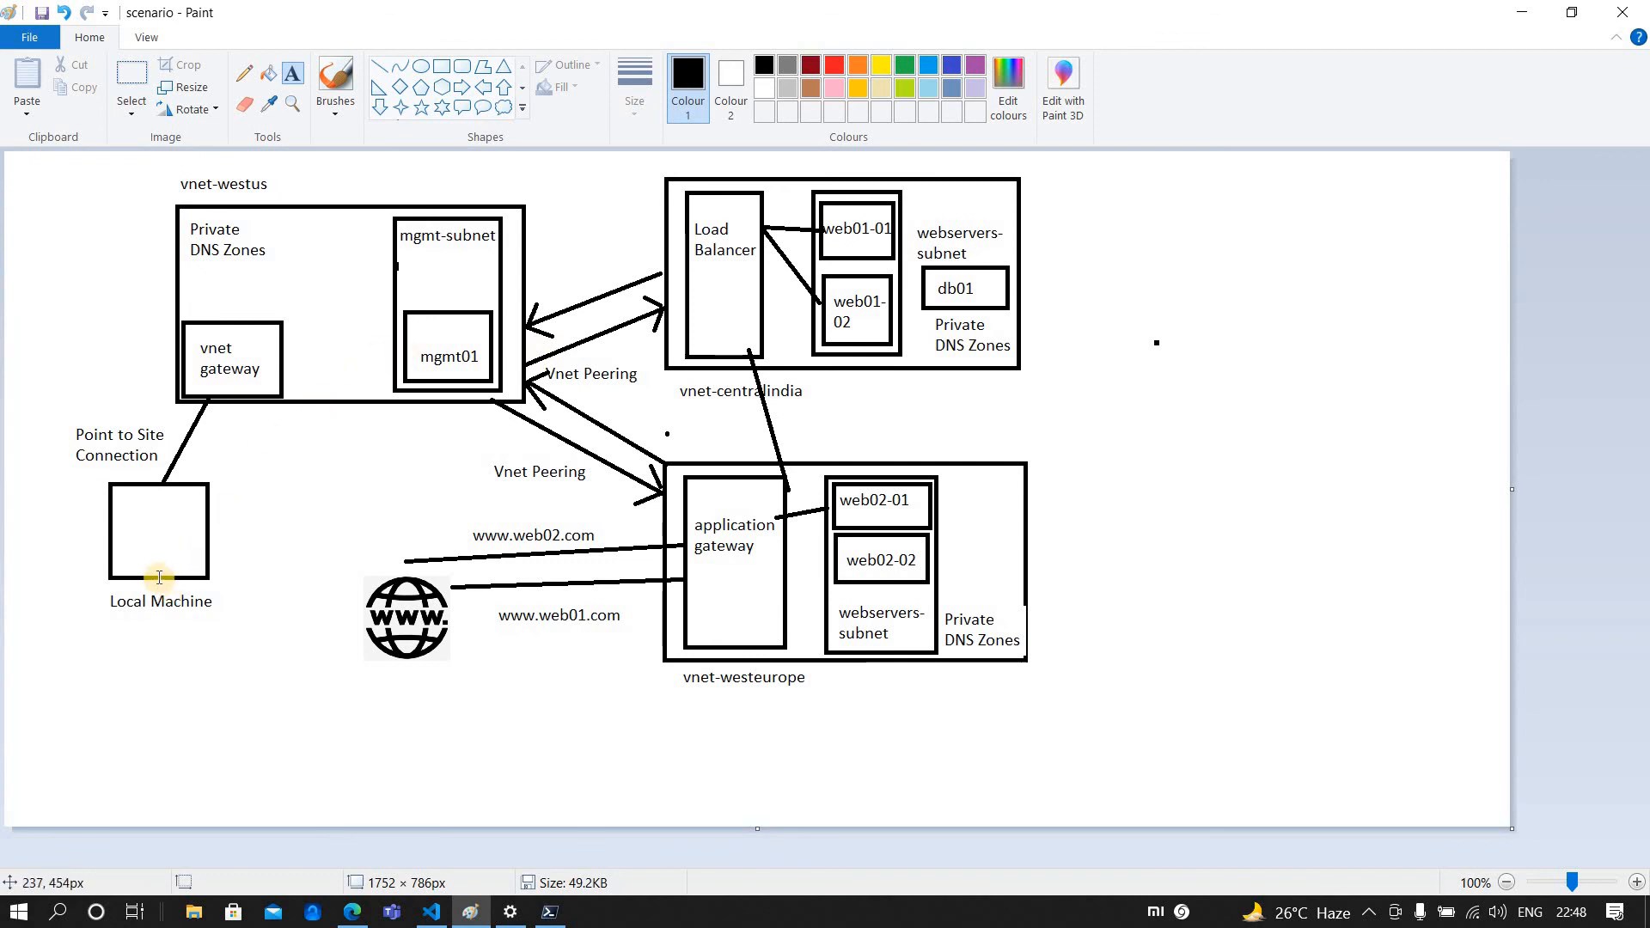